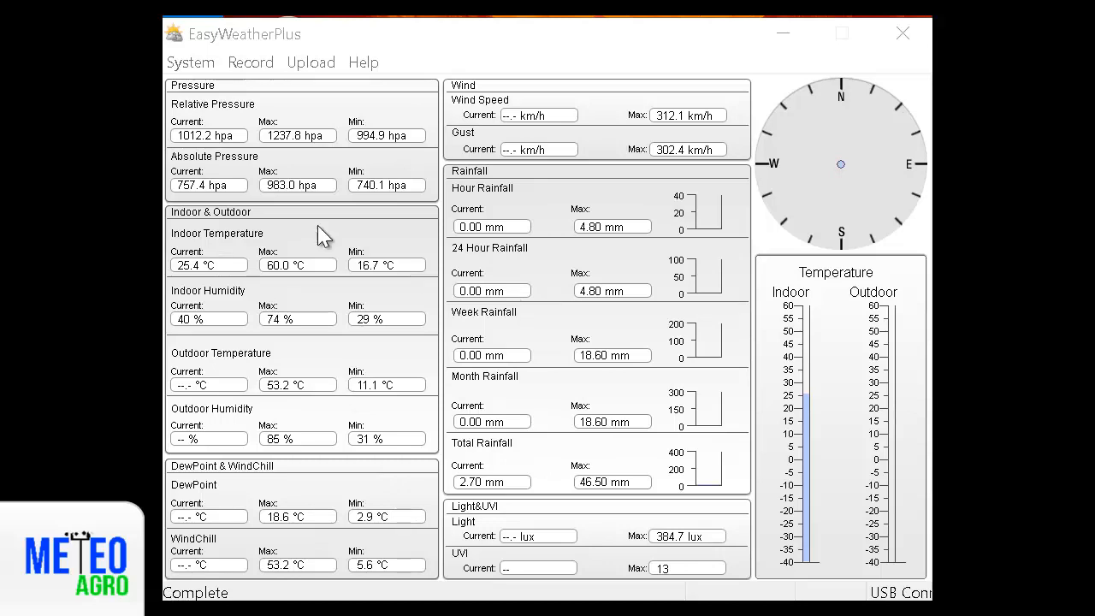
# Open the station's record history and search it using 2018-06-09 as the start date.
pyautogui.click(250, 67)
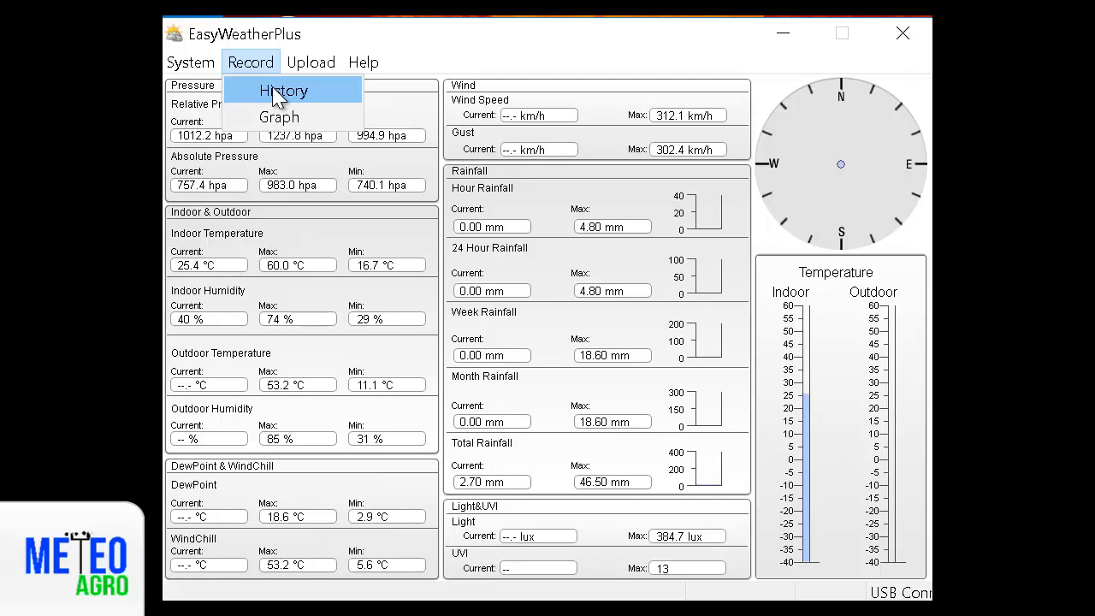
pyautogui.click(275, 94)
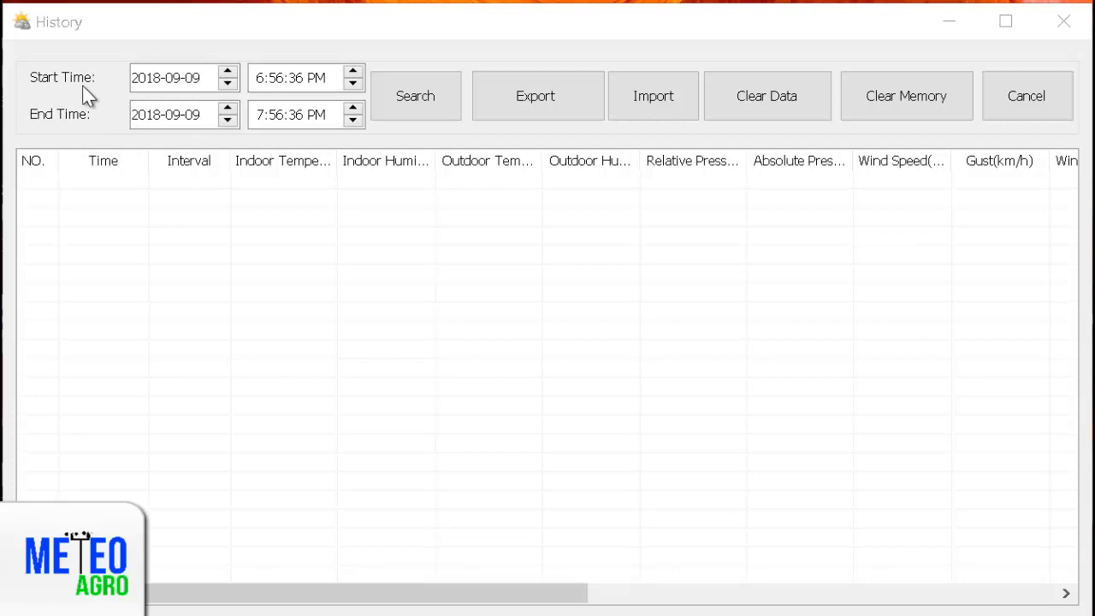
pyautogui.click(159, 92)
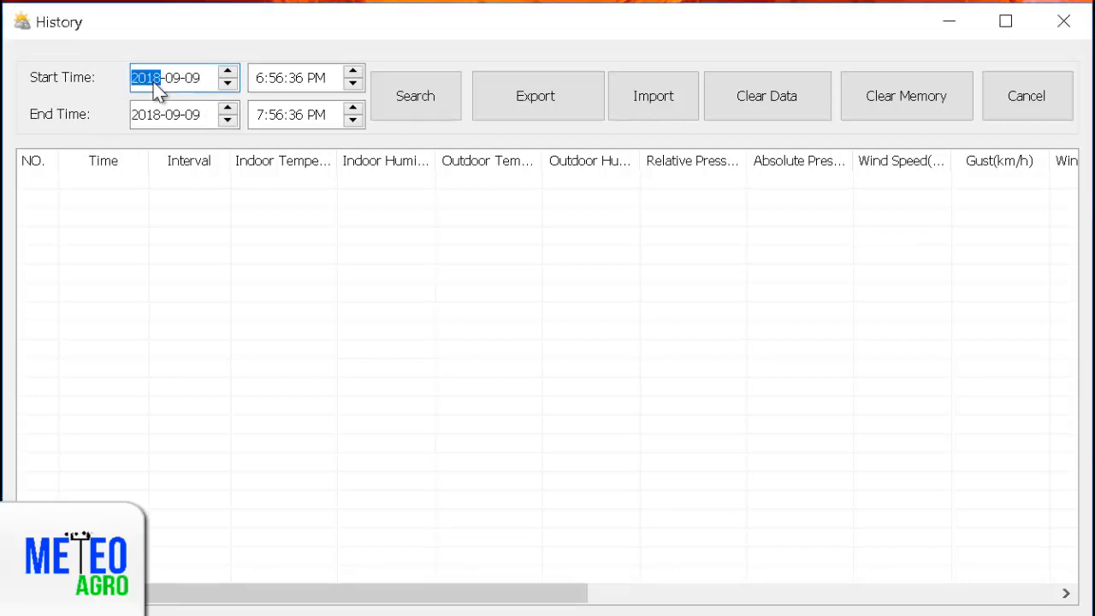
pyautogui.click(227, 84)
pyautogui.click(173, 82)
pyautogui.click(172, 80)
pyautogui.click(196, 77)
pyautogui.click(299, 205)
pyautogui.click(419, 97)
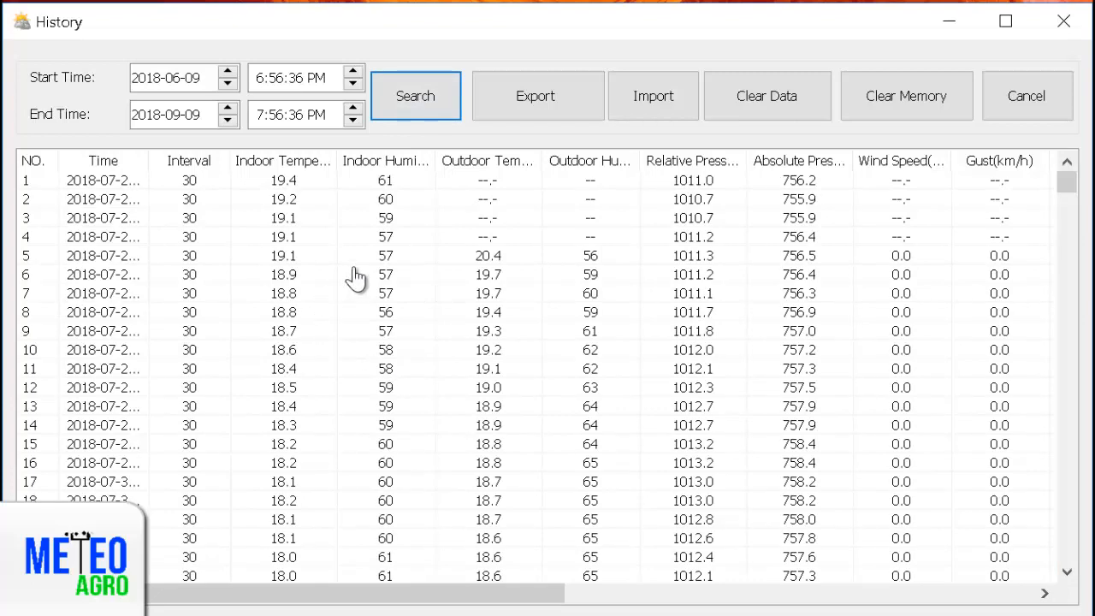
# Widen the Time column to fit the full date and time, and review the remaining record columns through UVI.
pyautogui.click(148, 159)
pyautogui.moveTo(148, 159); pyautogui.dragTo(185, 157)
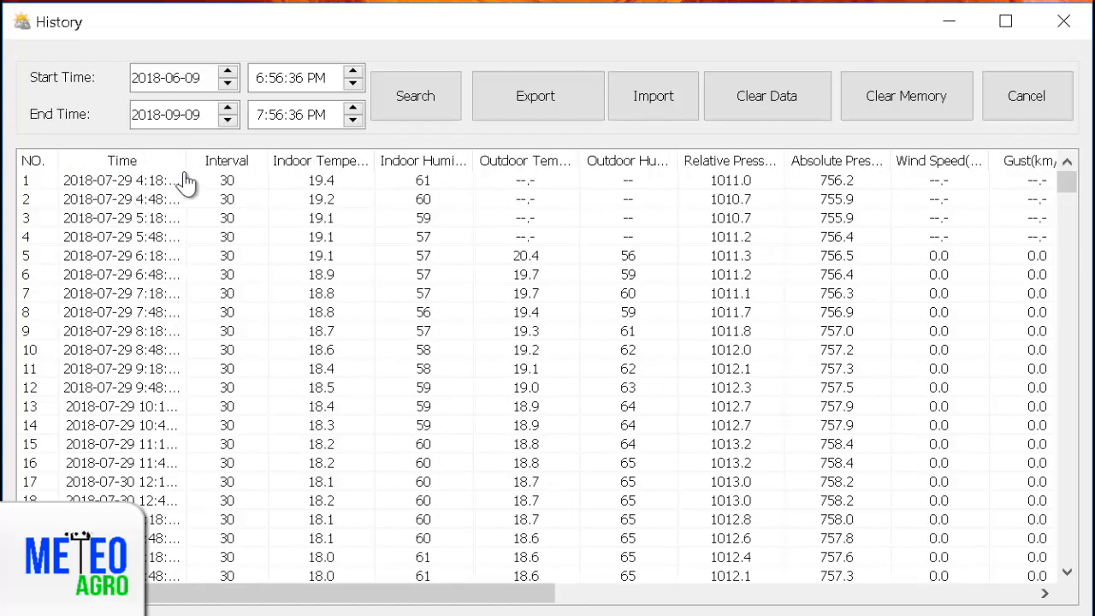
pyautogui.moveTo(187, 166); pyautogui.dragTo(203, 166)
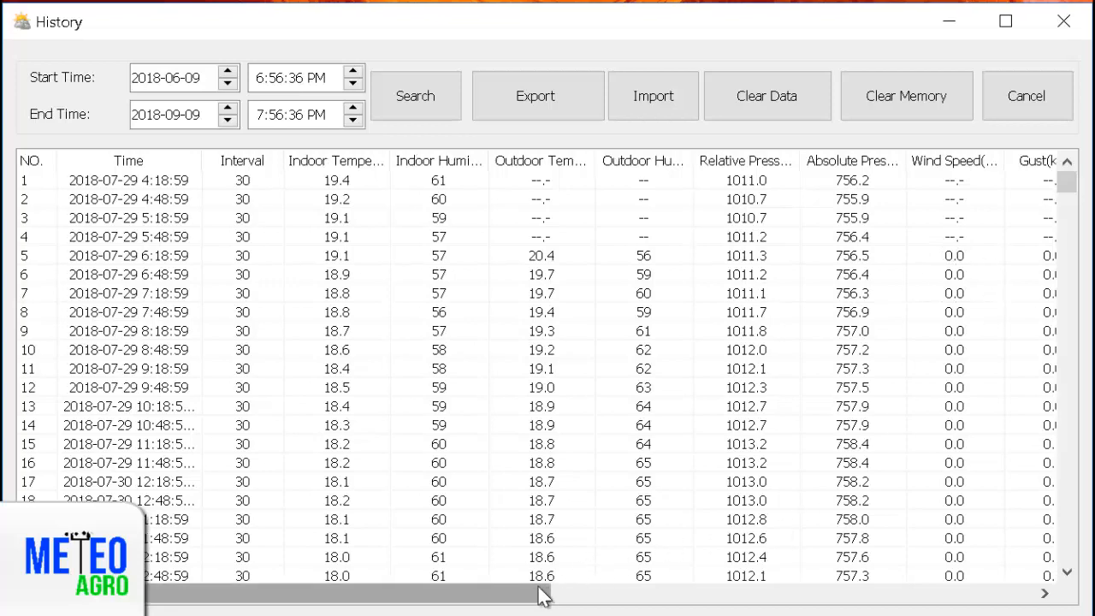
pyautogui.moveTo(540, 594); pyautogui.dragTo(752, 603)
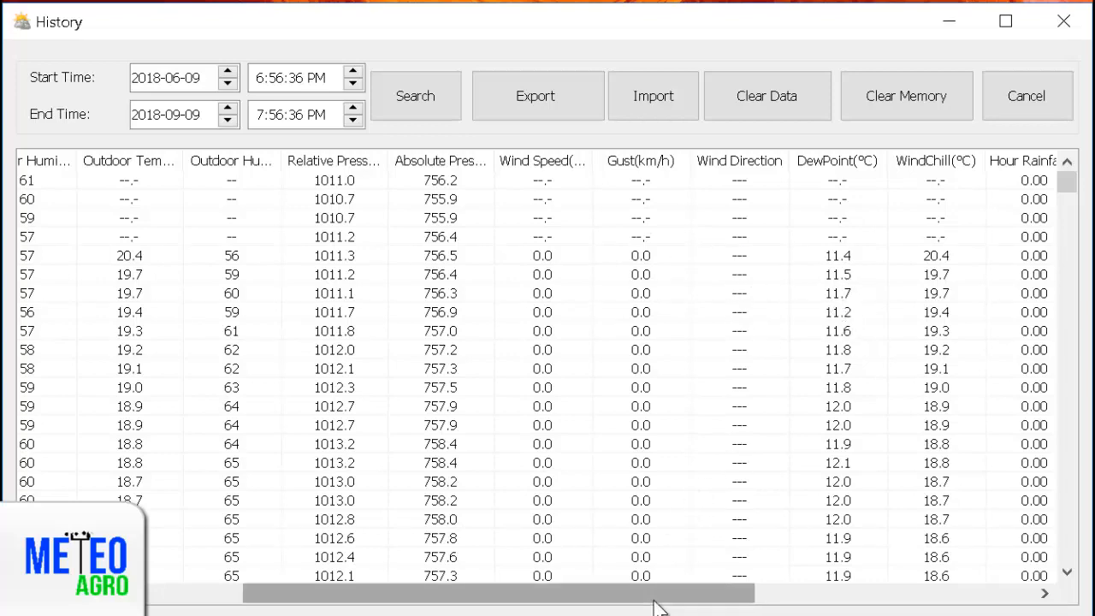
pyautogui.moveTo(654, 608); pyautogui.dragTo(839, 604)
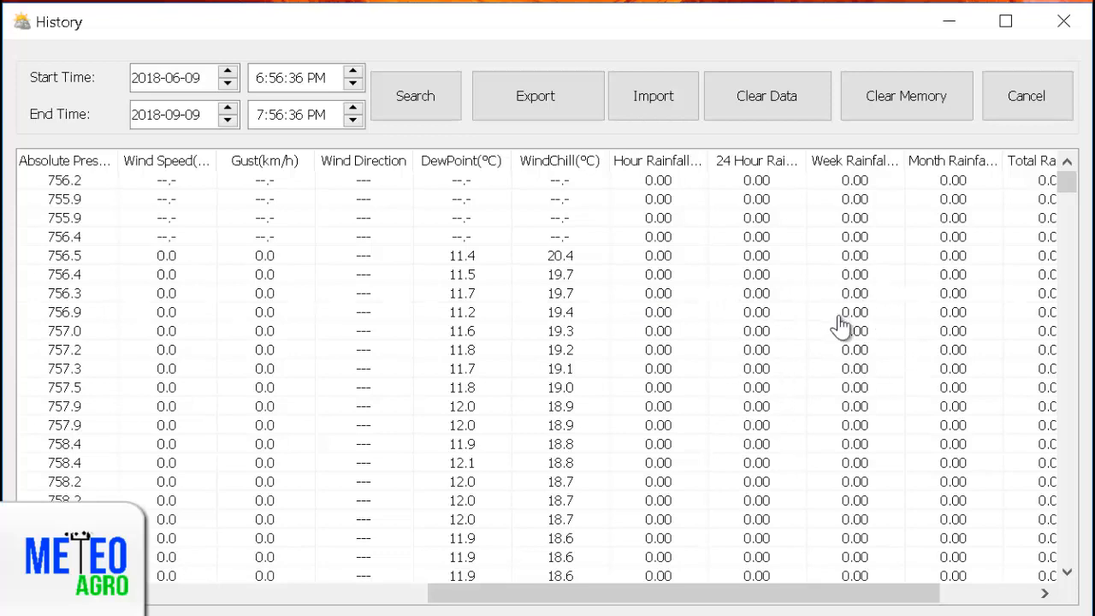
pyautogui.moveTo(855, 595); pyautogui.dragTo(970, 598)
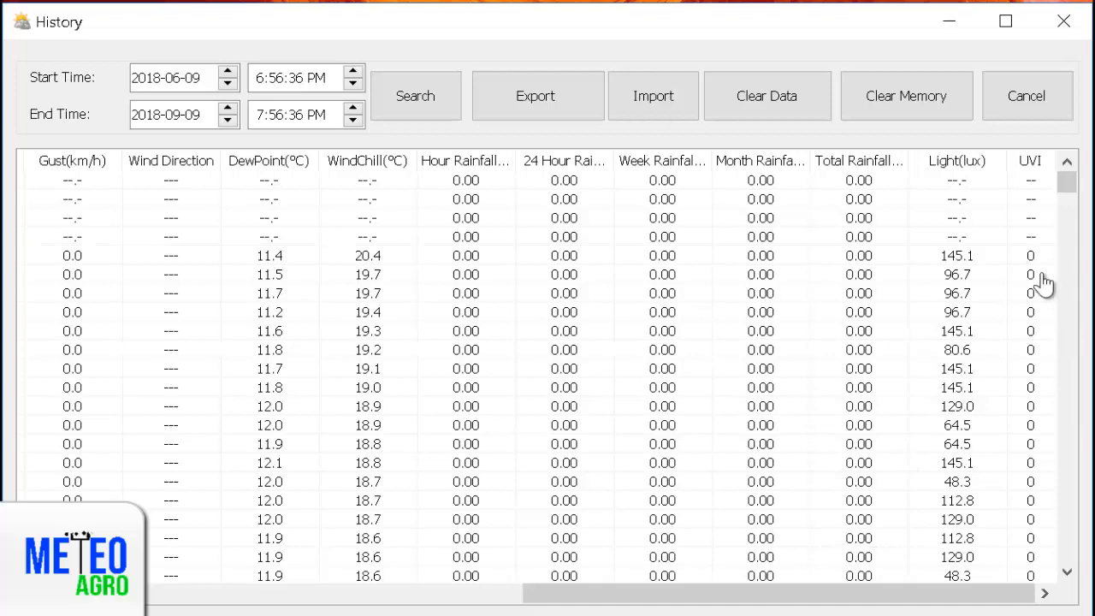
pyautogui.moveTo(837, 590); pyautogui.dragTo(630, 594)
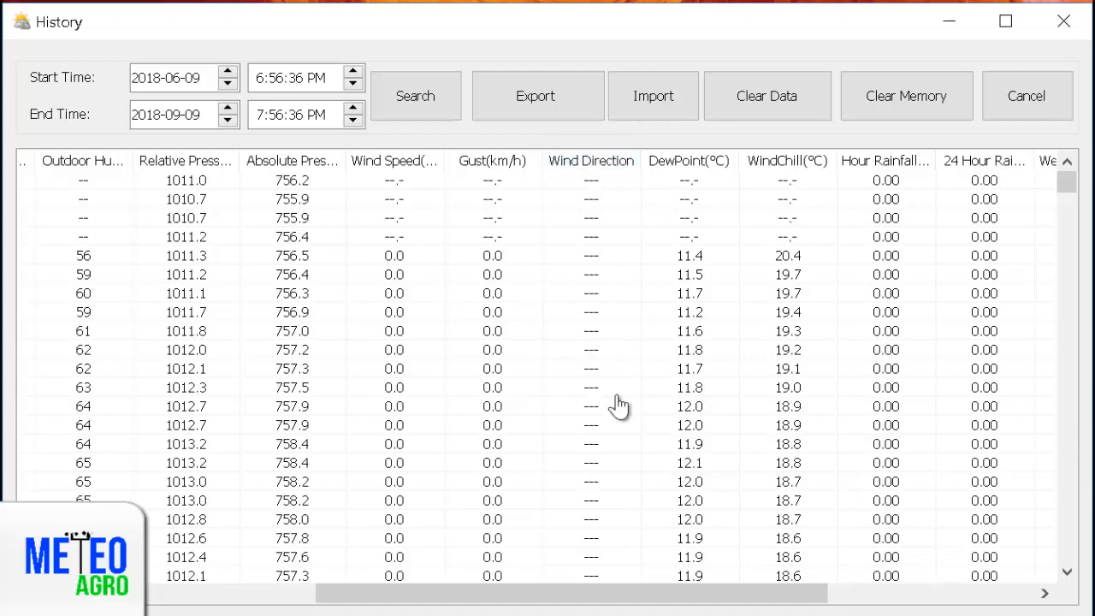
pyautogui.moveTo(604, 590); pyautogui.dragTo(313, 587)
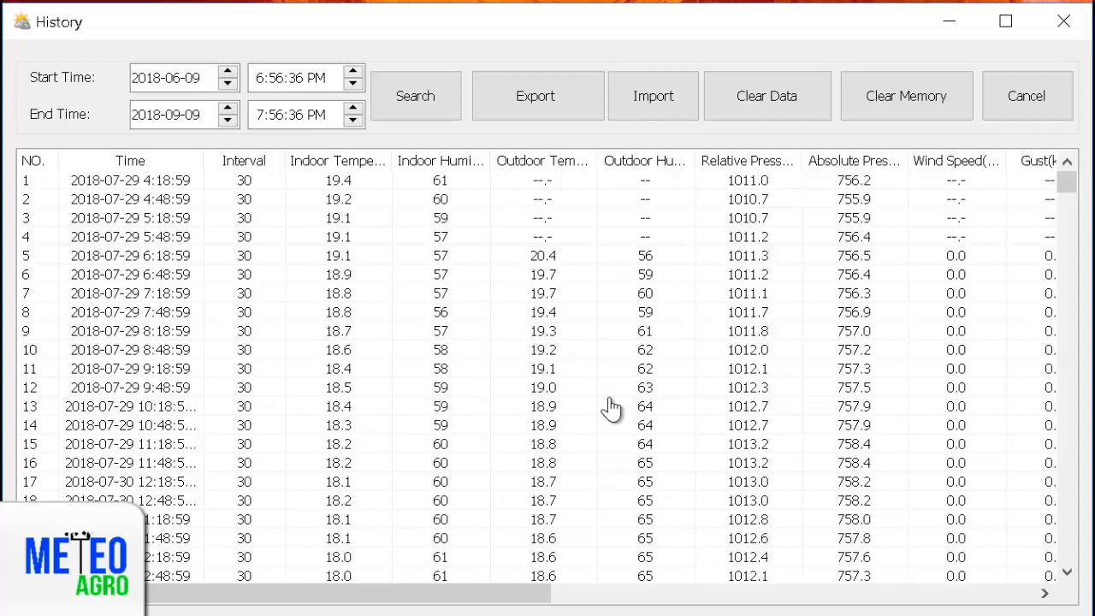
# Start a CSV export of the history to Documents and name the file datos_paipa_25_Agosto_09_Sept_2018.
pyautogui.click(551, 100)
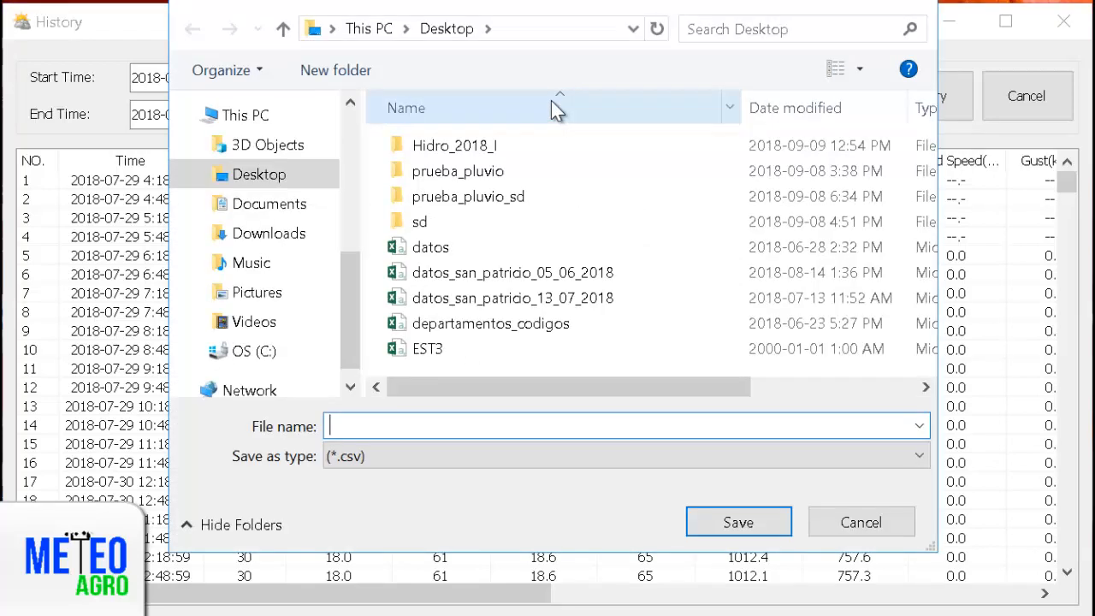
pyautogui.click(261, 205)
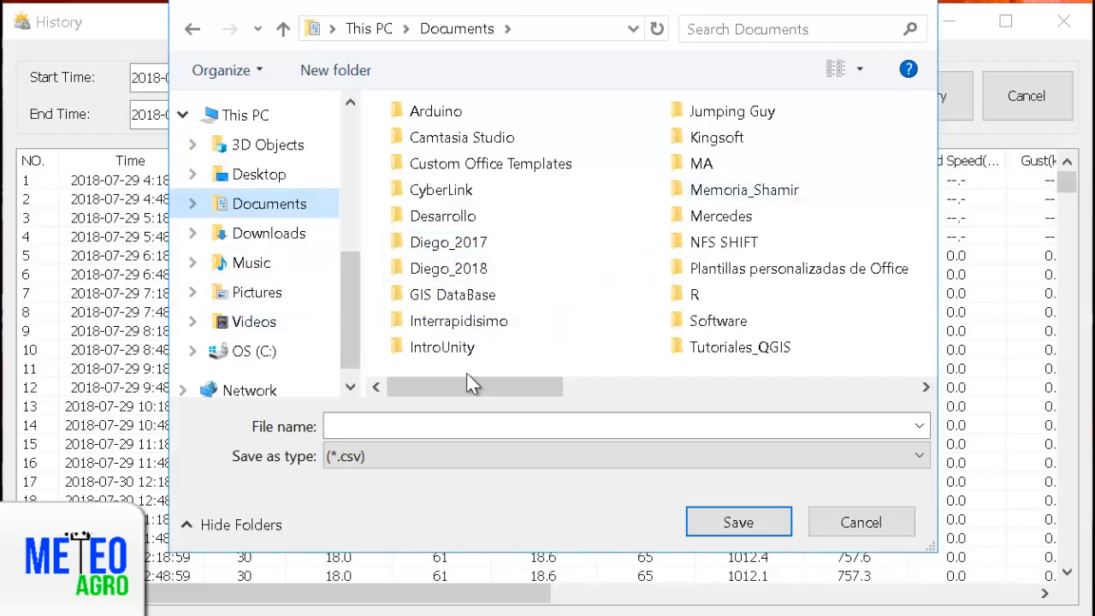
pyautogui.click(450, 424)
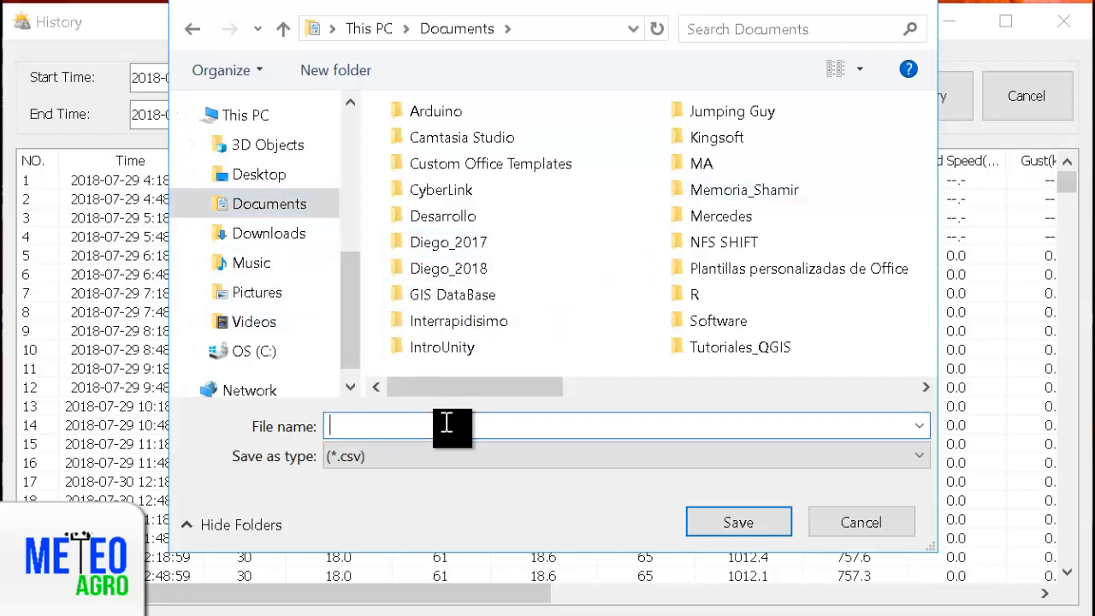
pyautogui.write('datos_paipa_')
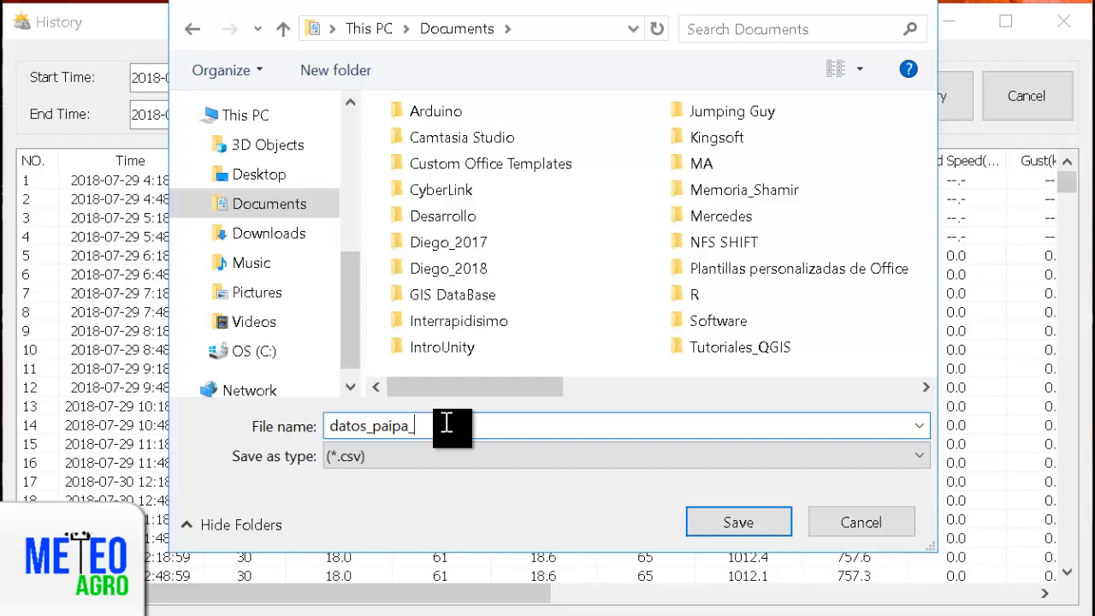
pyautogui.write('25_agosto_09_Sept_2018')
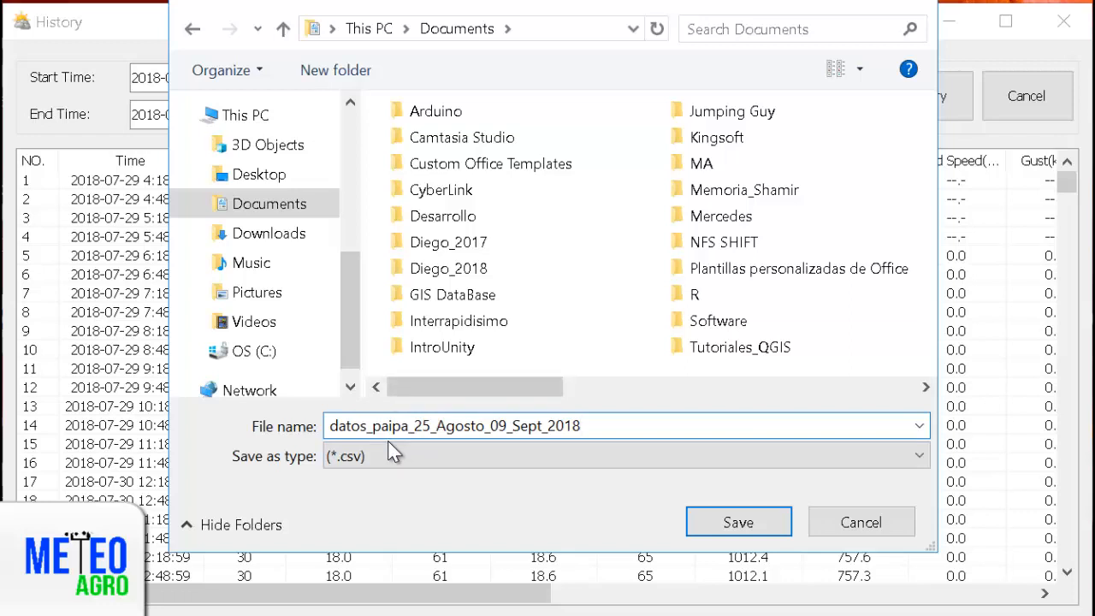
# Create a Datos_paipa folder inside Documents and save the exported CSV file in it.
pyautogui.click(346, 70)
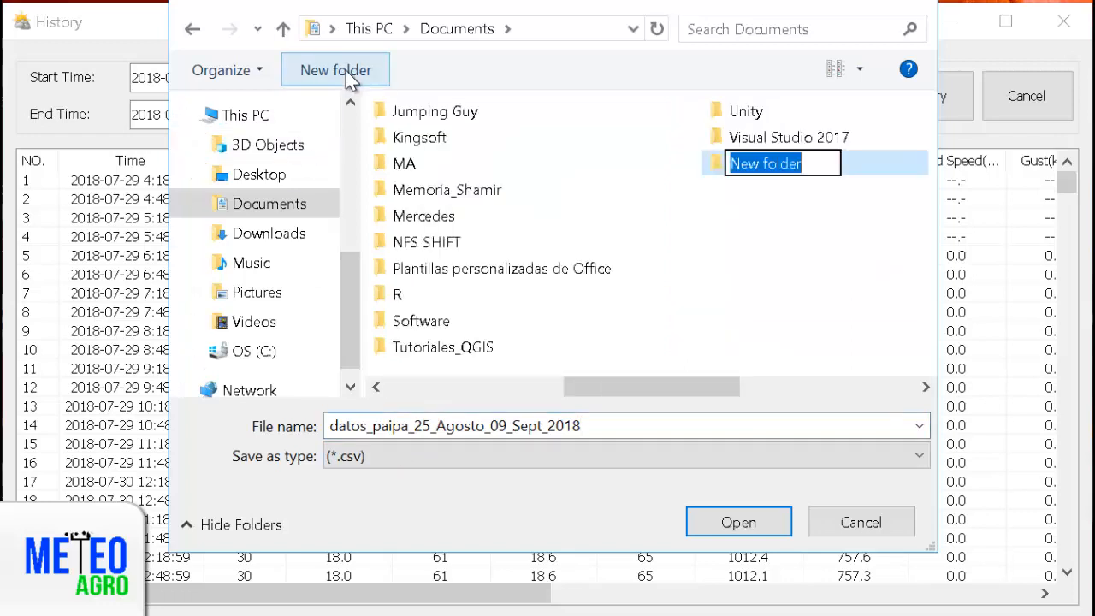
pyautogui.write('Datos')
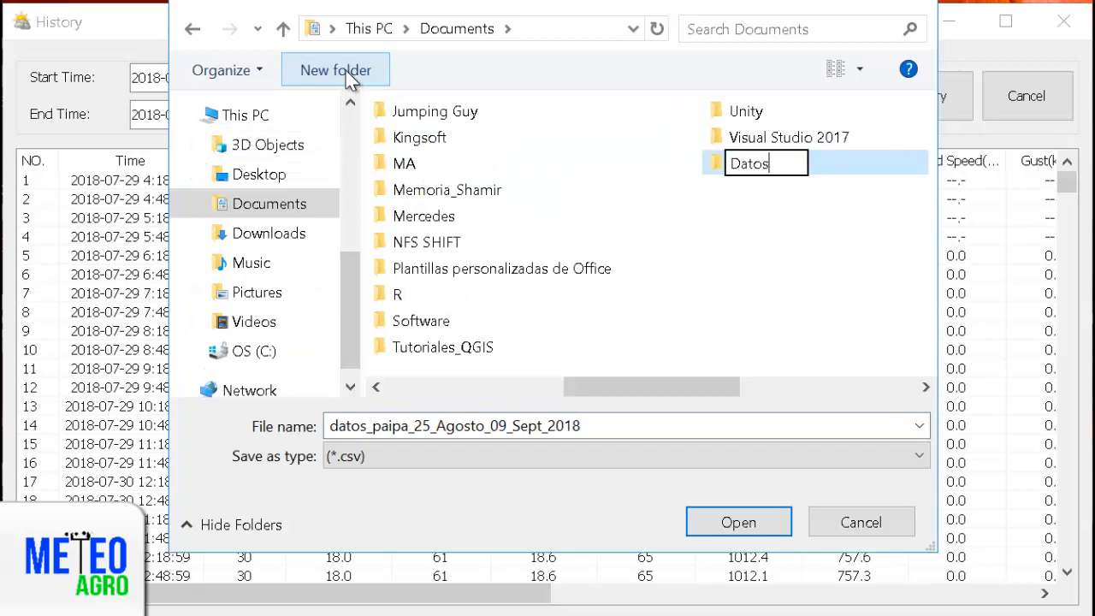
pyautogui.write('_prueba')
pyautogui.press('BackSpace')
pyautogui.press('BackSpace')
pyautogui.press('BackSpace')
pyautogui.press('BackSpace')
pyautogui.press('BackSpace')
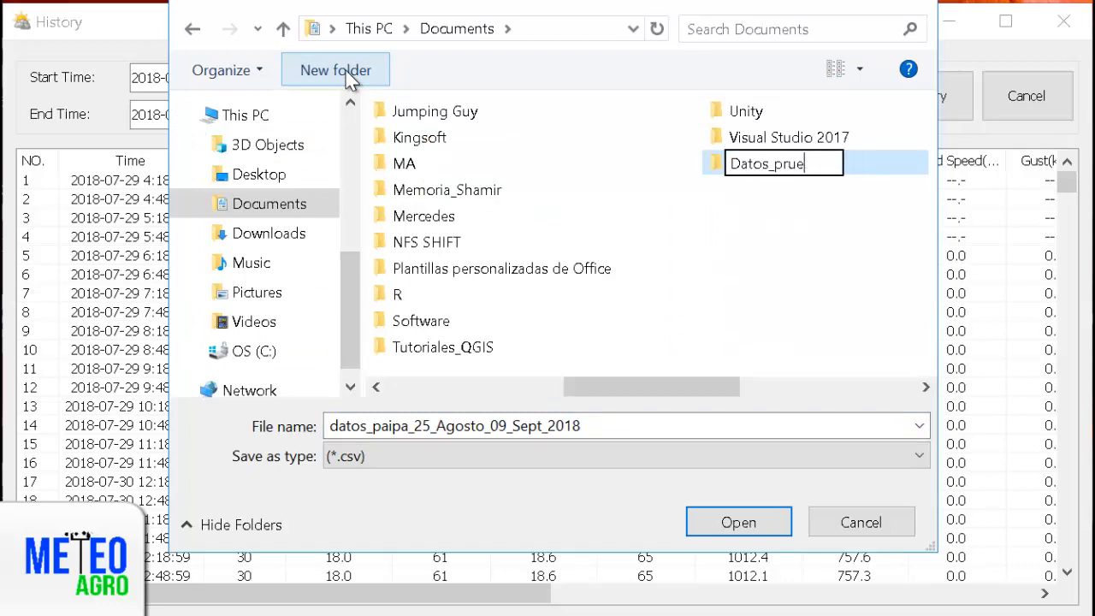
pyautogui.write('aipa')
pyautogui.press('Return')
pyautogui.press('Return')
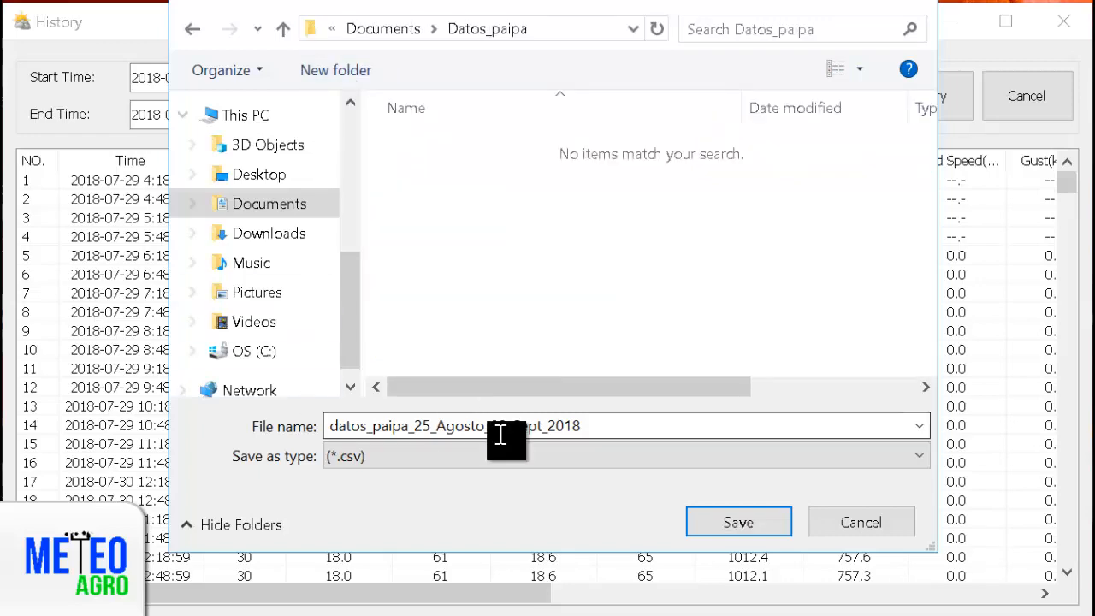
pyautogui.click(728, 522)
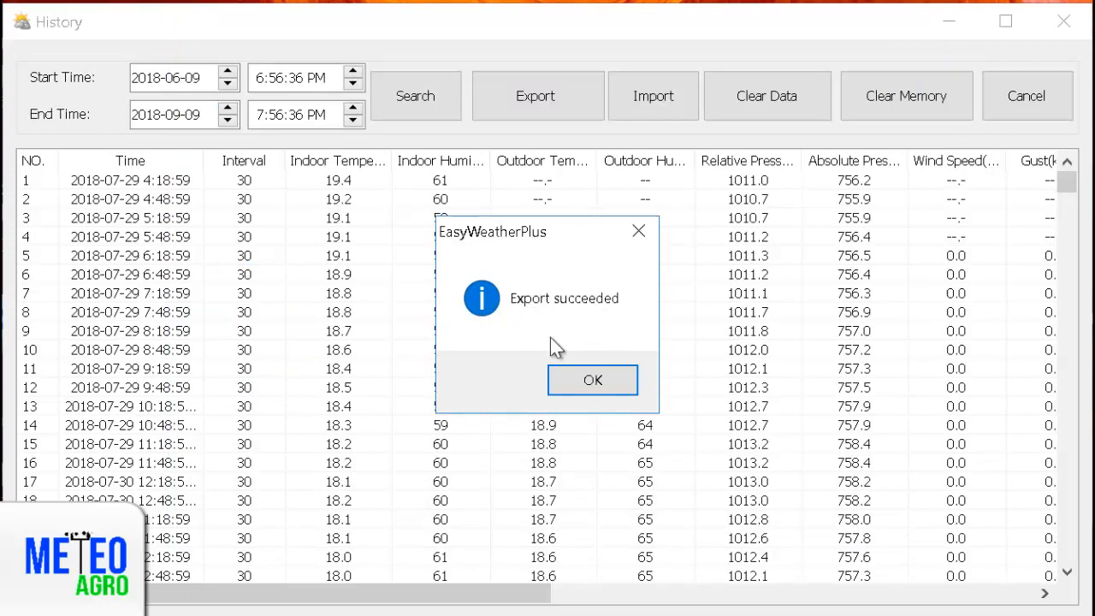
pyautogui.click(604, 384)
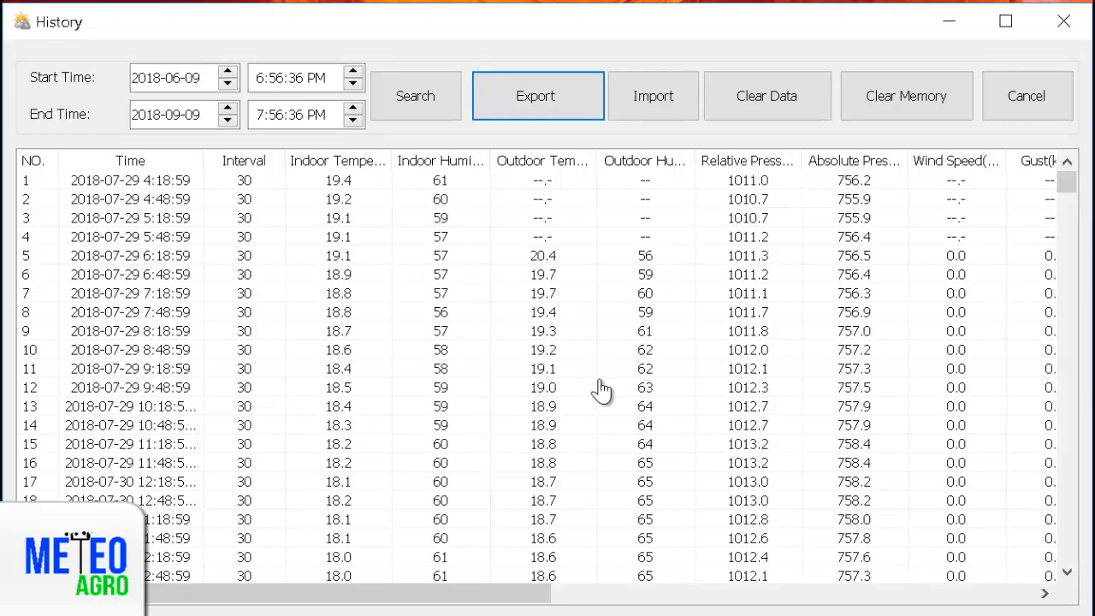
# Clear the recorded history from the program's database.
pyautogui.click(779, 101)
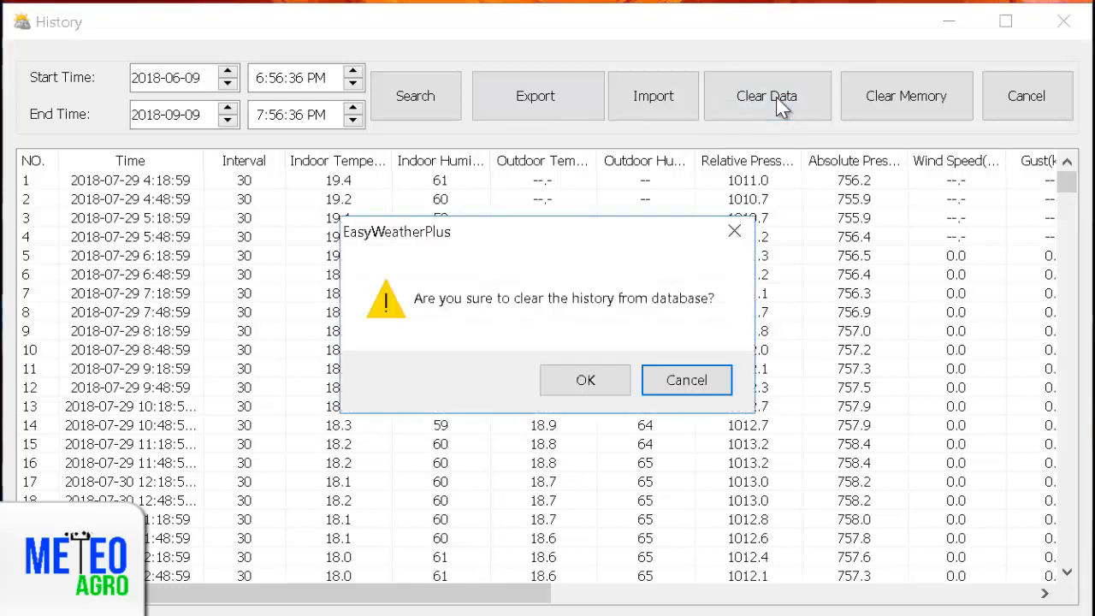
pyautogui.click(599, 391)
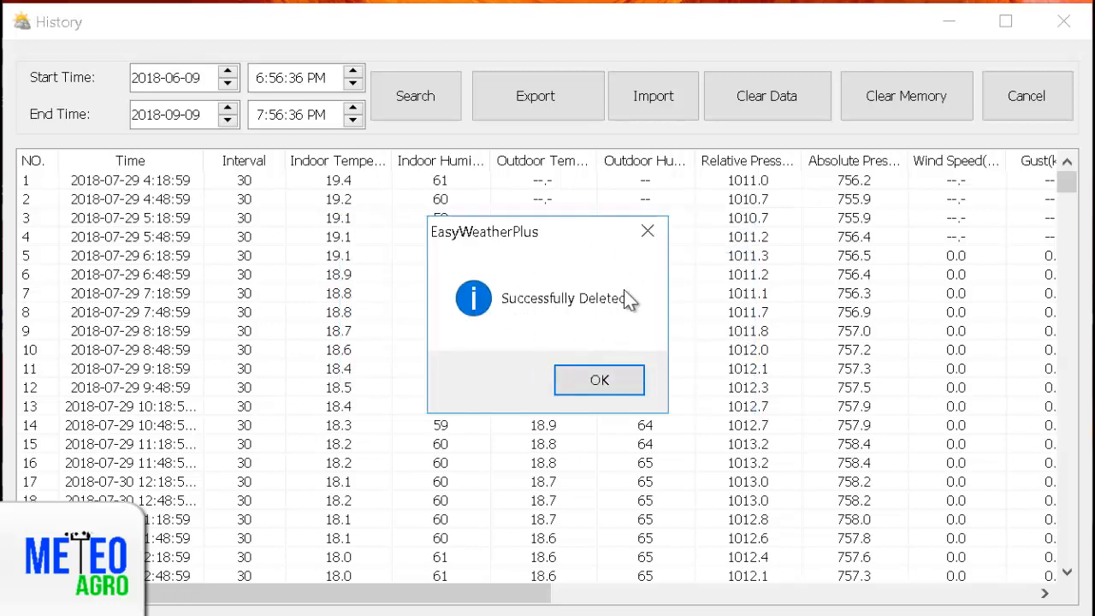
pyautogui.click(608, 389)
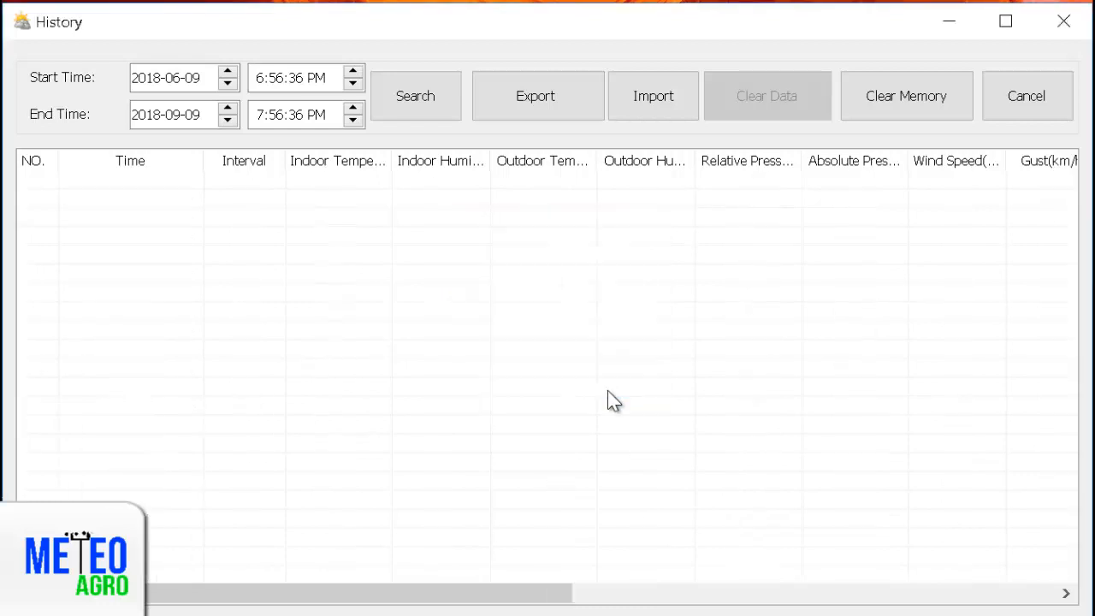
# Clear the memory of the weather station device, repeating the operation after the first attempt.
pyautogui.click(912, 112)
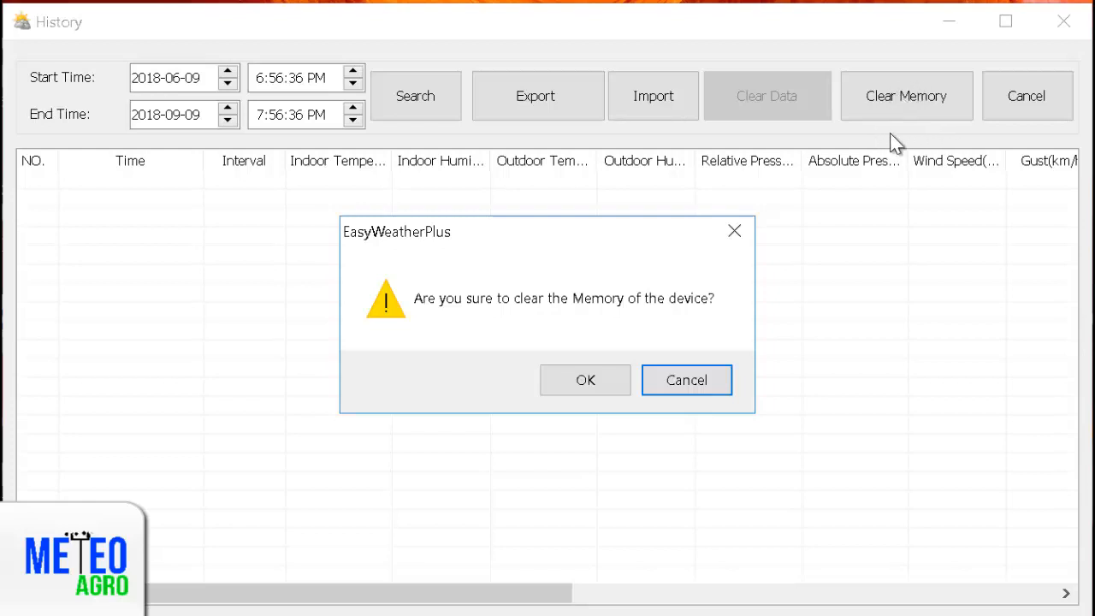
pyautogui.click(596, 382)
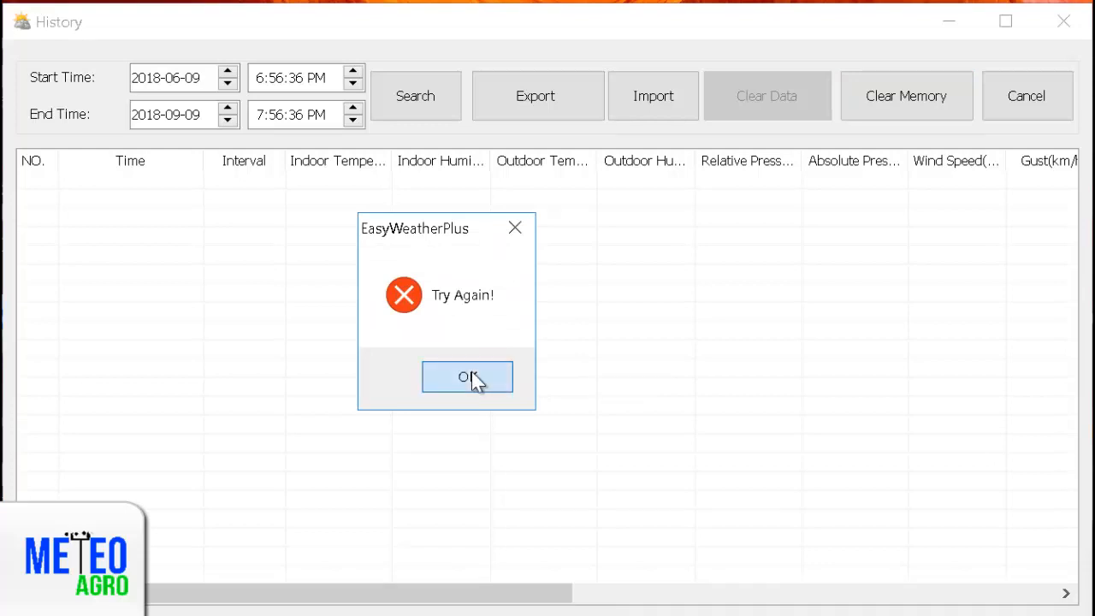
pyautogui.click(473, 379)
pyautogui.click(938, 98)
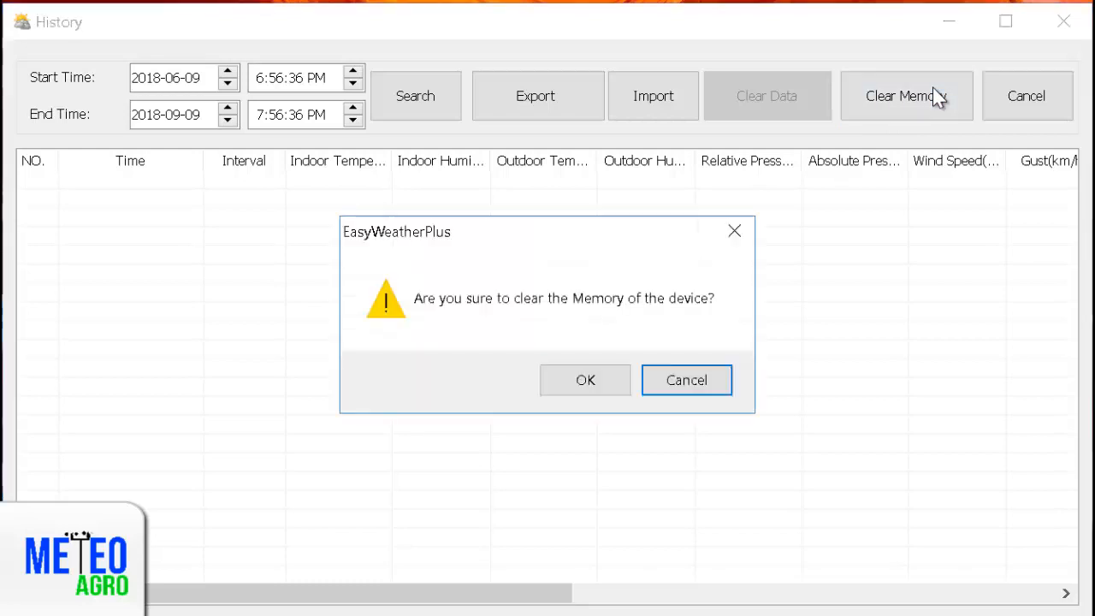
pyautogui.click(591, 381)
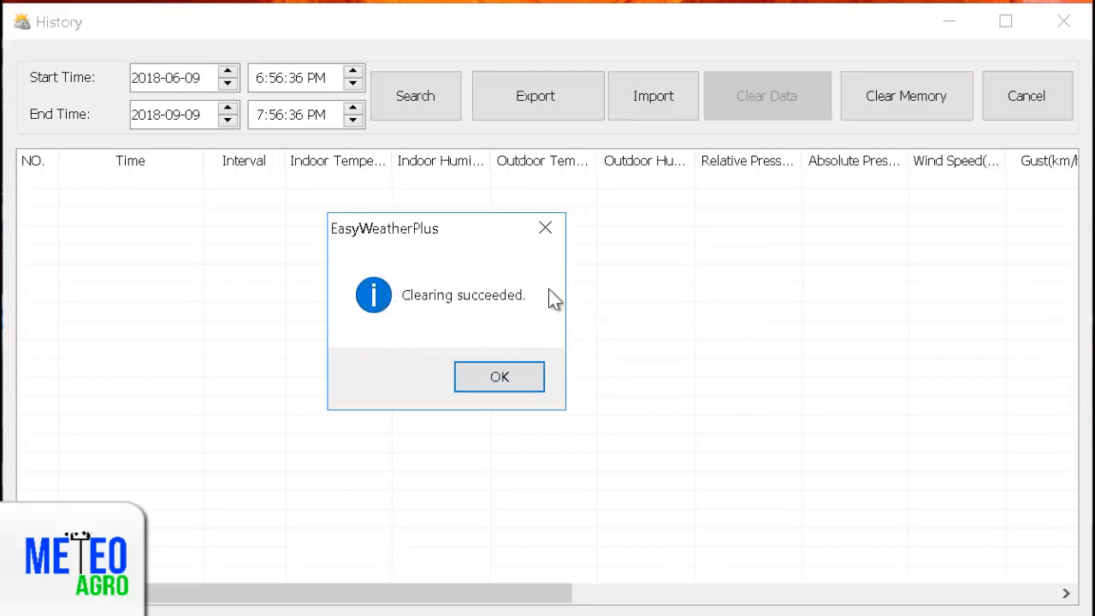
pyautogui.click(500, 381)
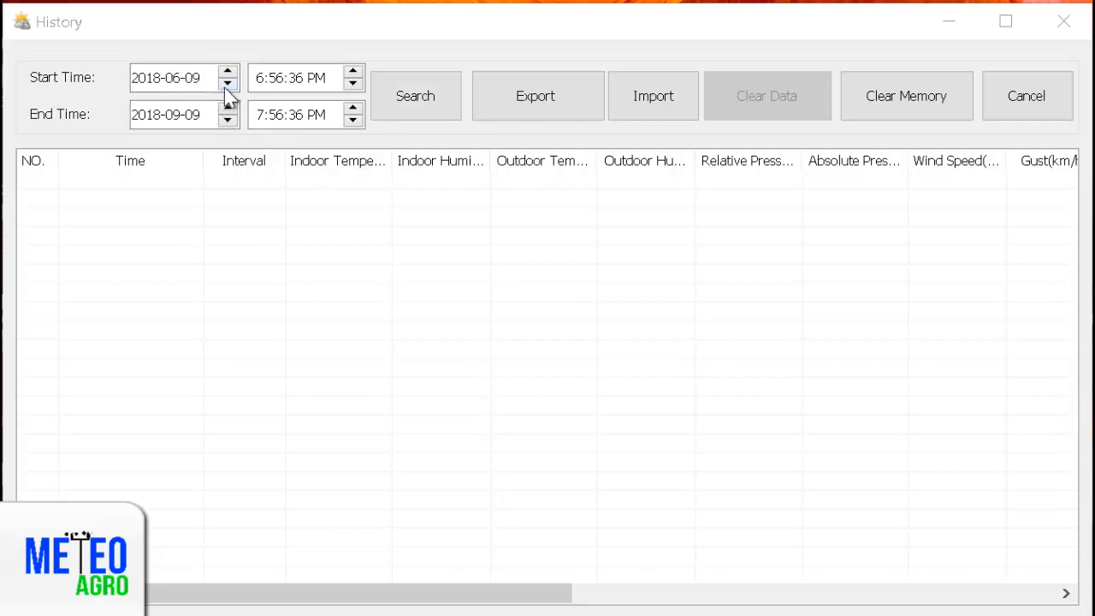
# Set the history's start date to 2017-06-09 and close the History window.
pyautogui.click(146, 79)
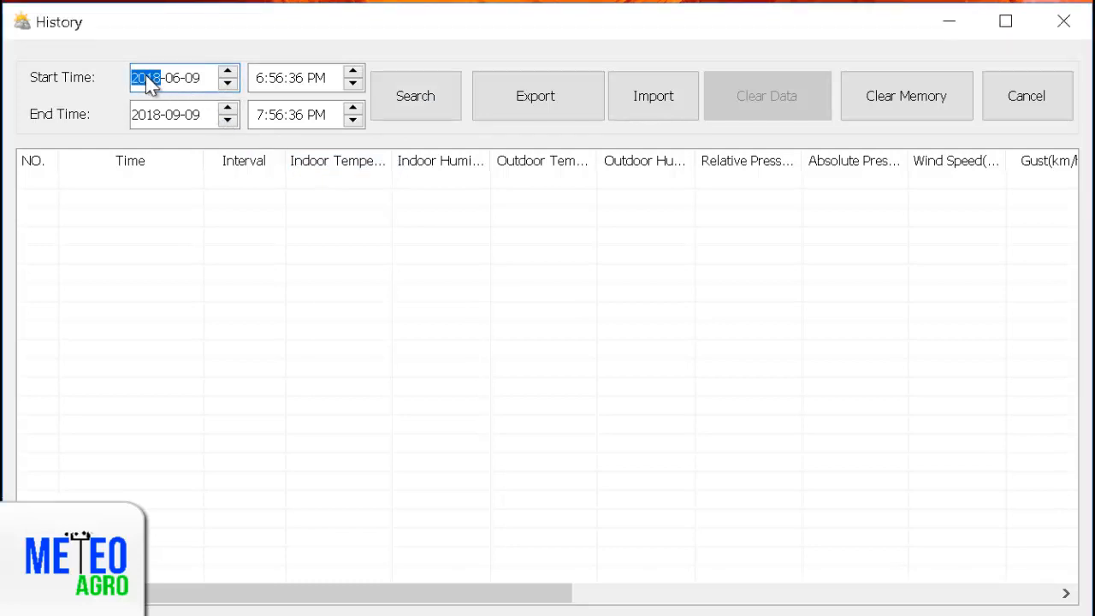
pyautogui.click(227, 84)
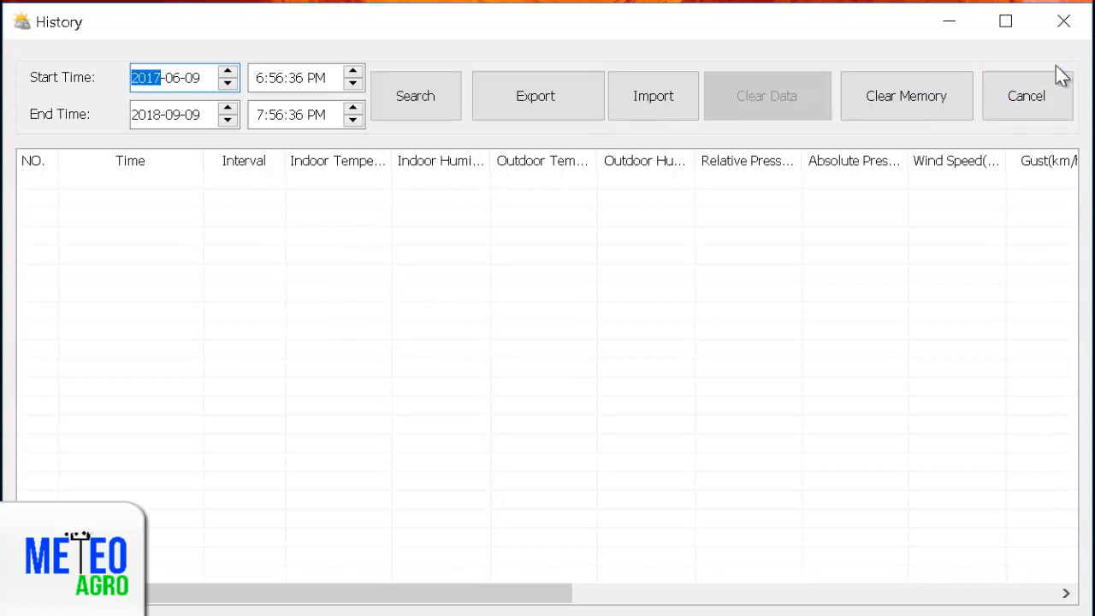
pyautogui.click(1073, 26)
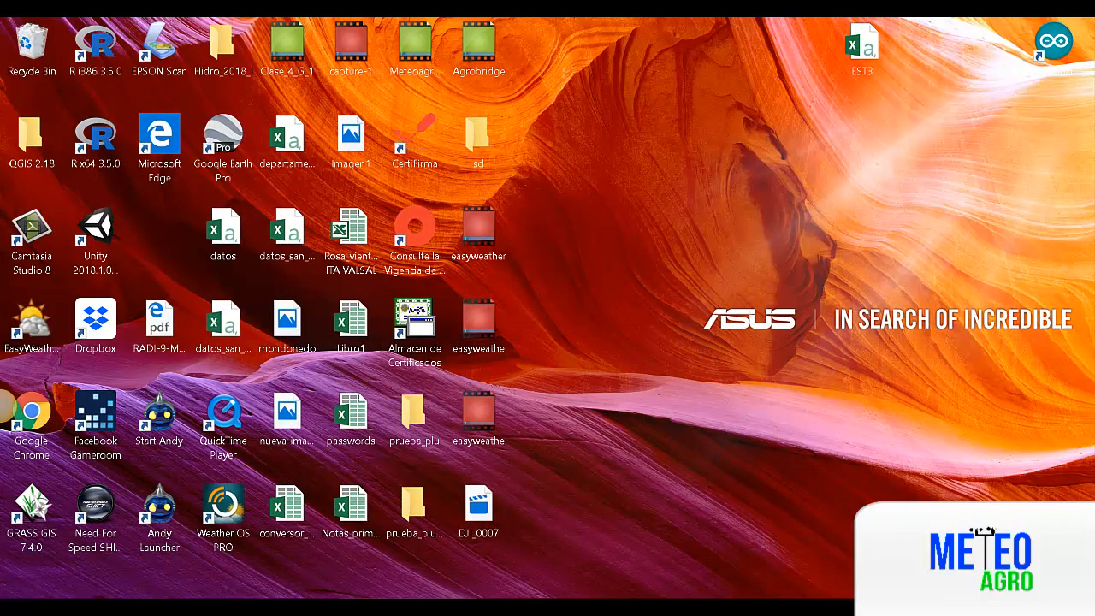
# Open the EST3 CSV file stored on the SDHC (D:) card from File Explorer.
pyautogui.press('super+e')
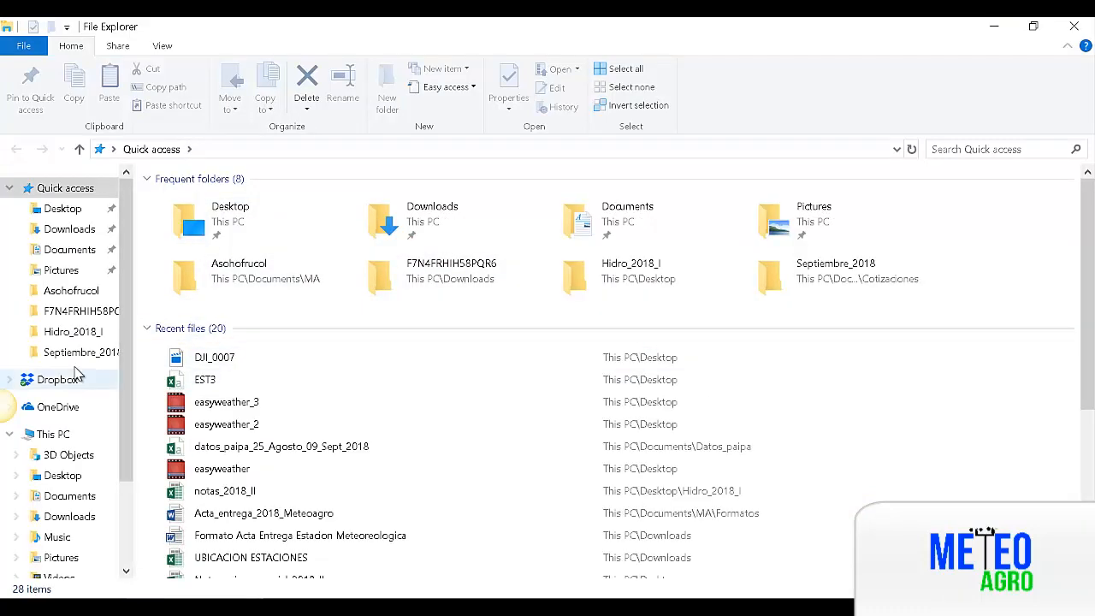
pyautogui.scroll(-3, 70, 383)
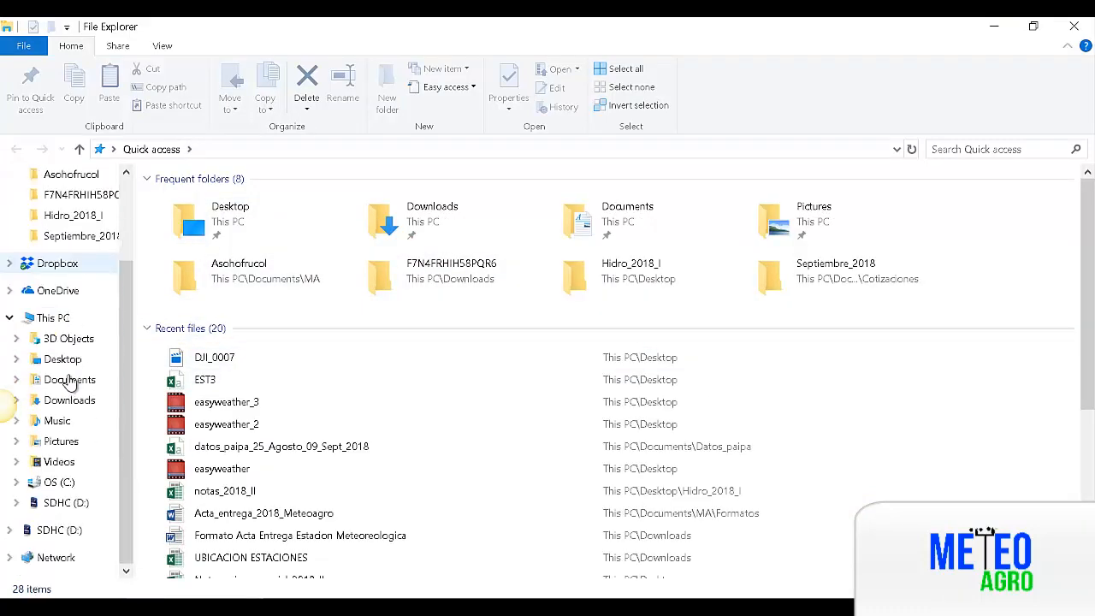
pyautogui.click(67, 504)
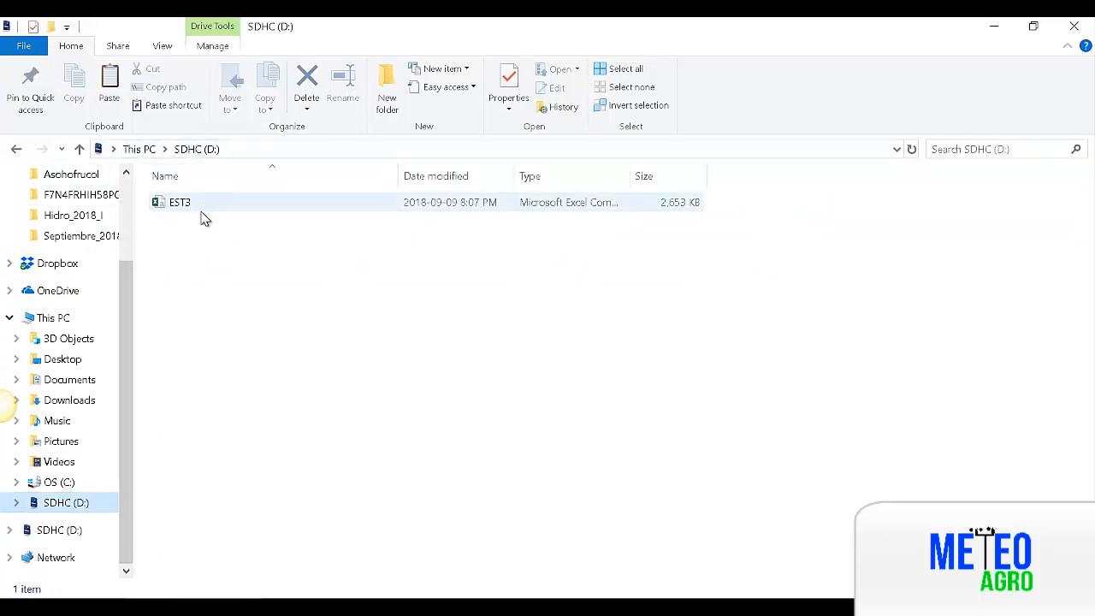
pyautogui.moveTo(195, 212)
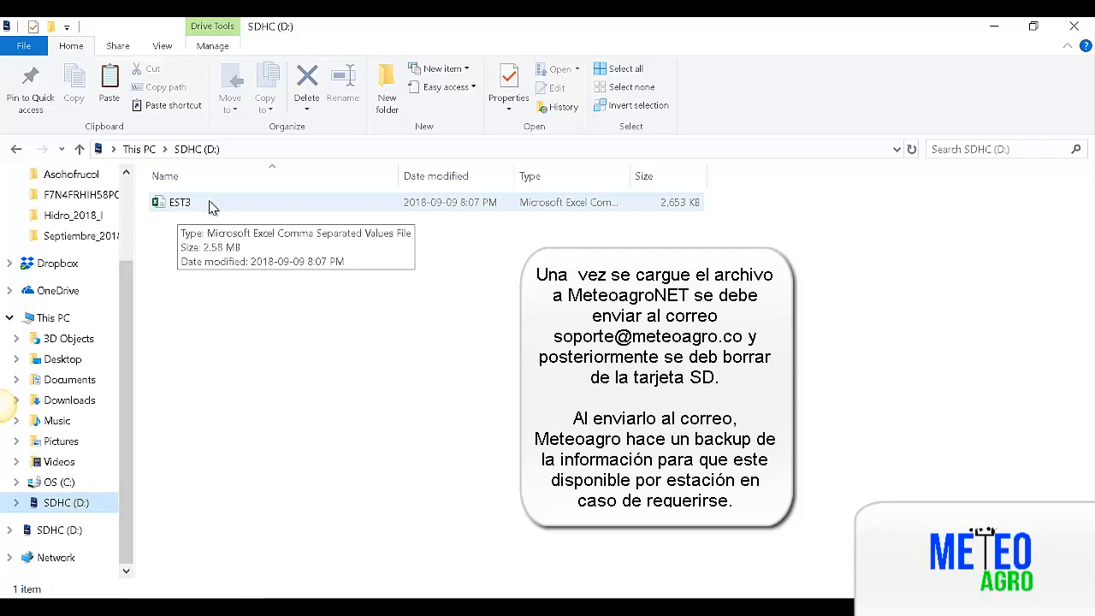
pyautogui.doubleClick(180, 202)
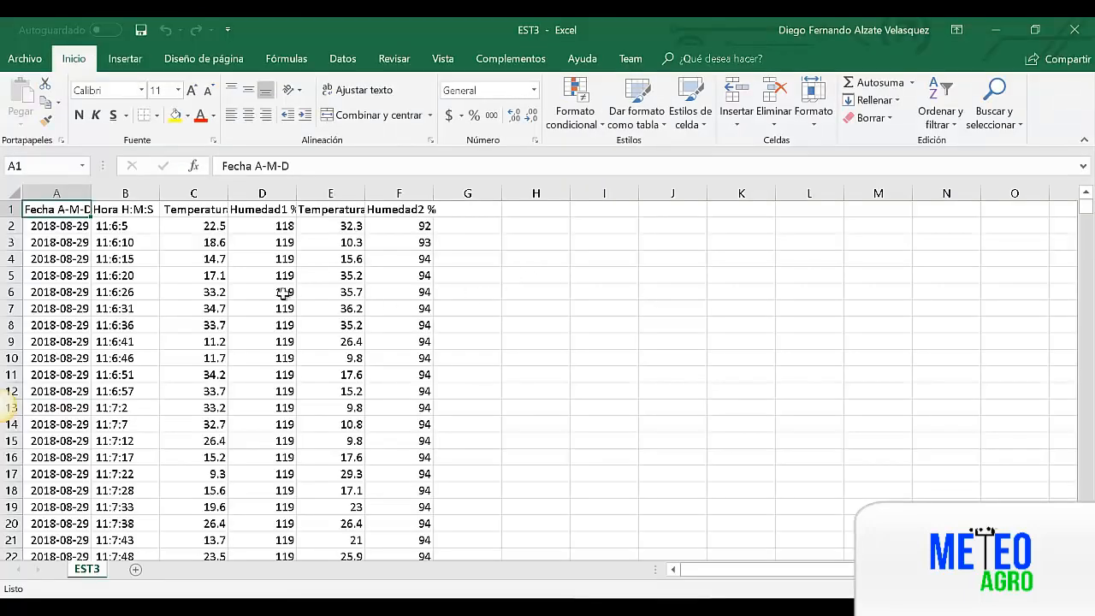
# Widen columns A, C, D and E of the EST3 sheet so their date, temperature and humidity headings fit.
pyautogui.moveTo(91, 193); pyautogui.dragTo(101, 193)
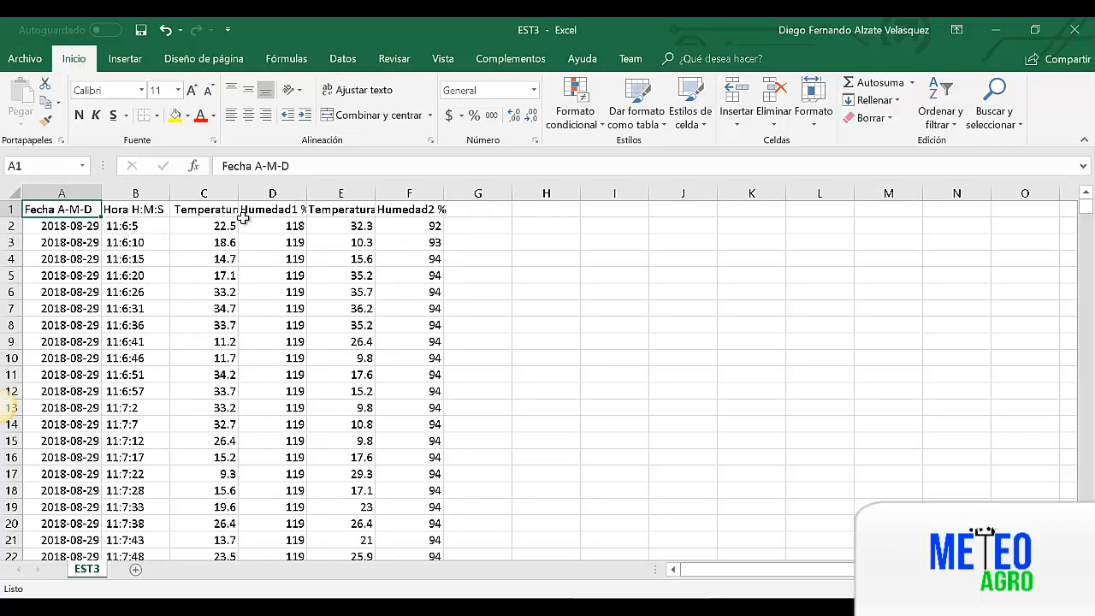
pyautogui.moveTo(236, 190); pyautogui.dragTo(275, 190)
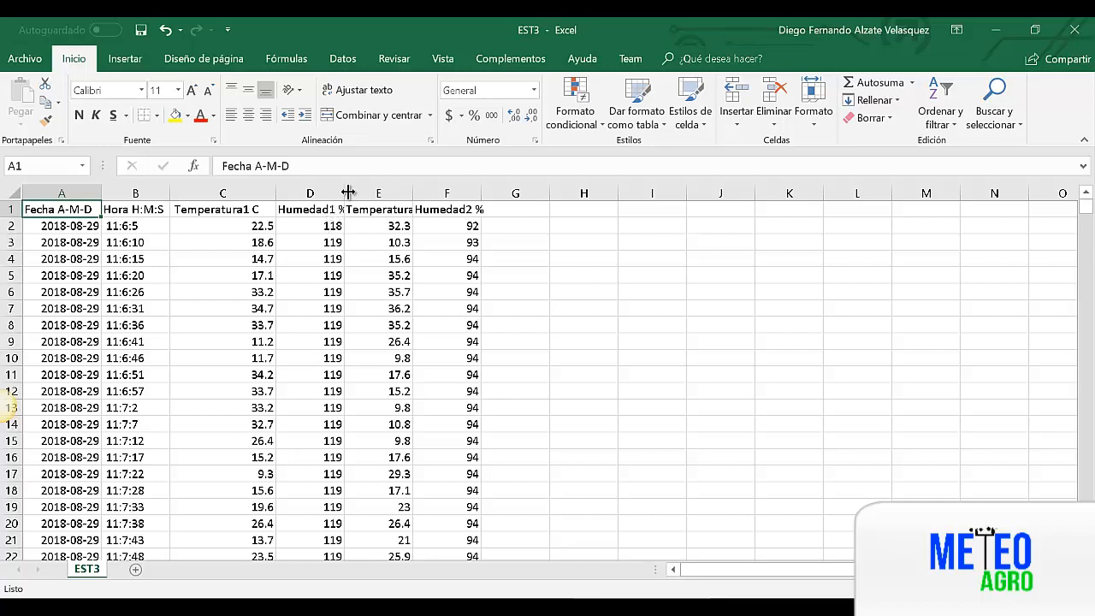
pyautogui.moveTo(345, 194); pyautogui.dragTo(370, 193)
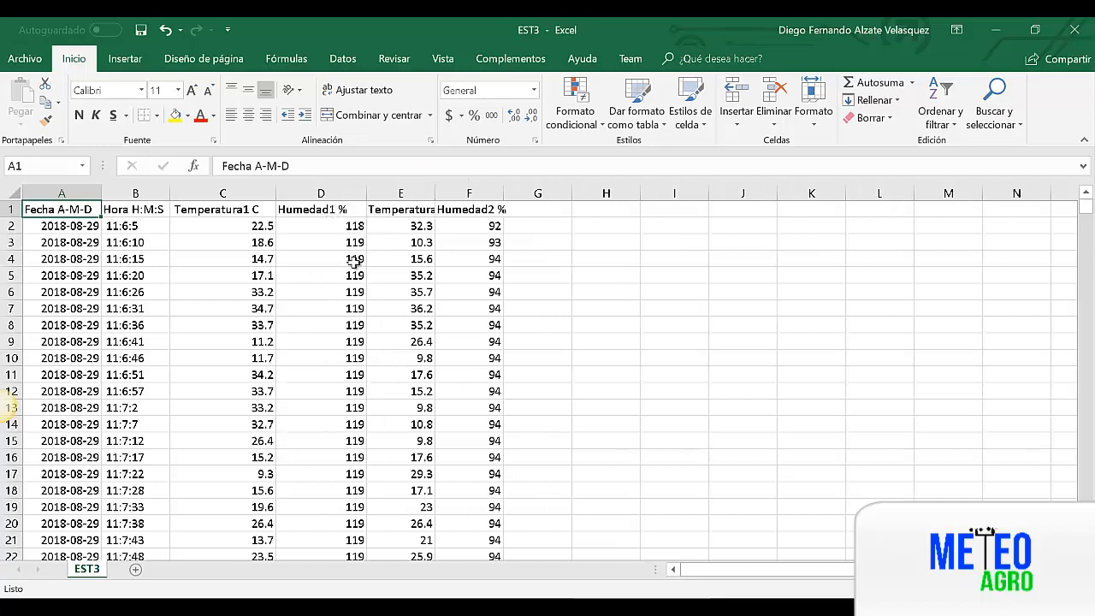
pyautogui.moveTo(434, 194); pyautogui.dragTo(461, 193)
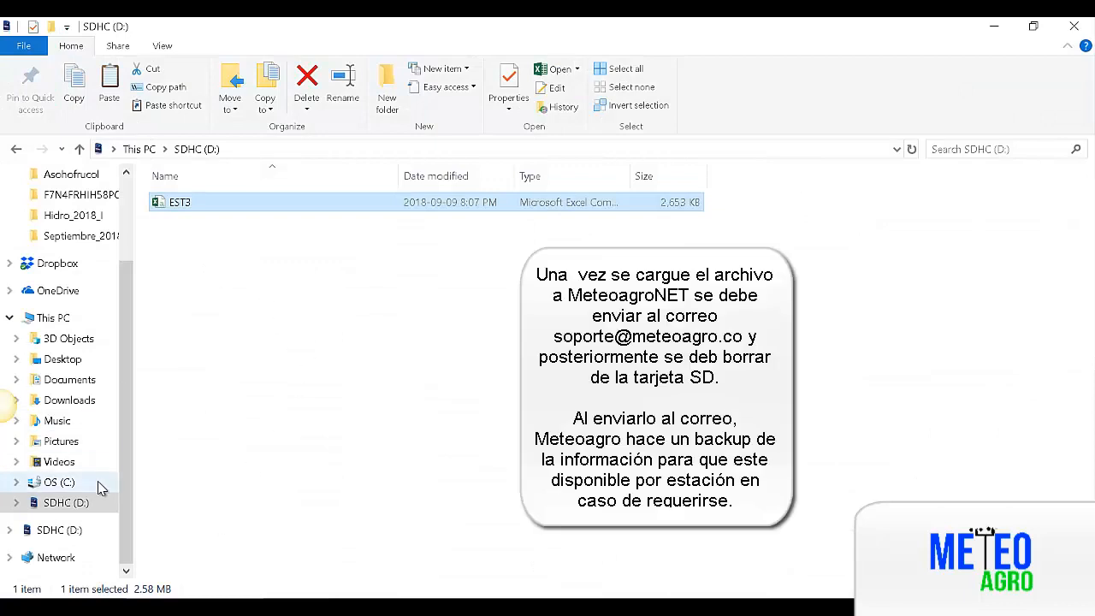
# Return to the SDHC (D:) card in File Explorer and select its EST3 file.
pyautogui.click(77, 505)
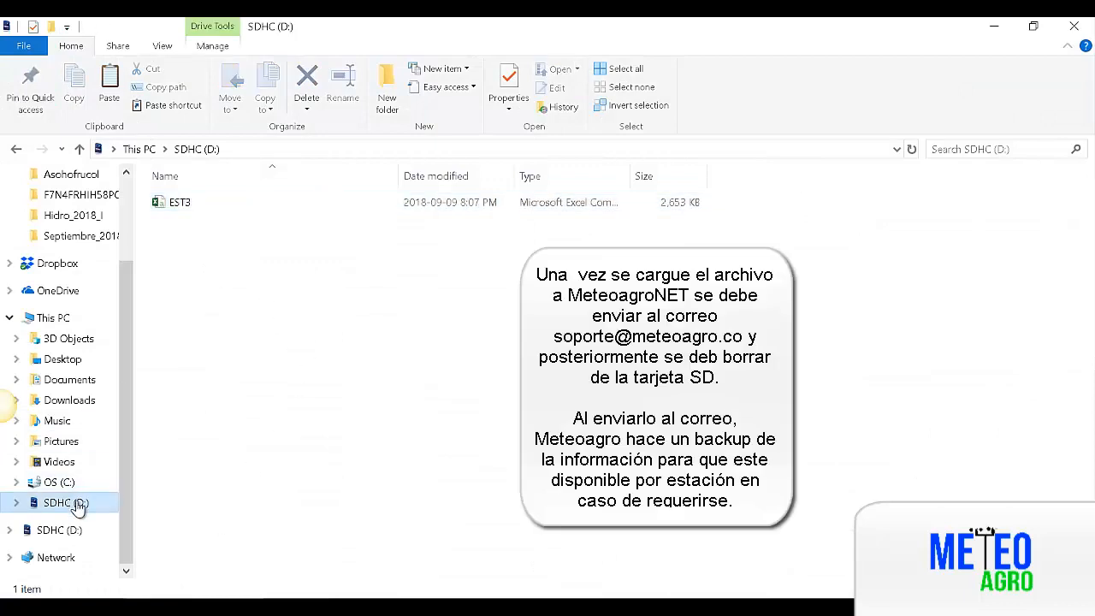
pyautogui.click(206, 203)
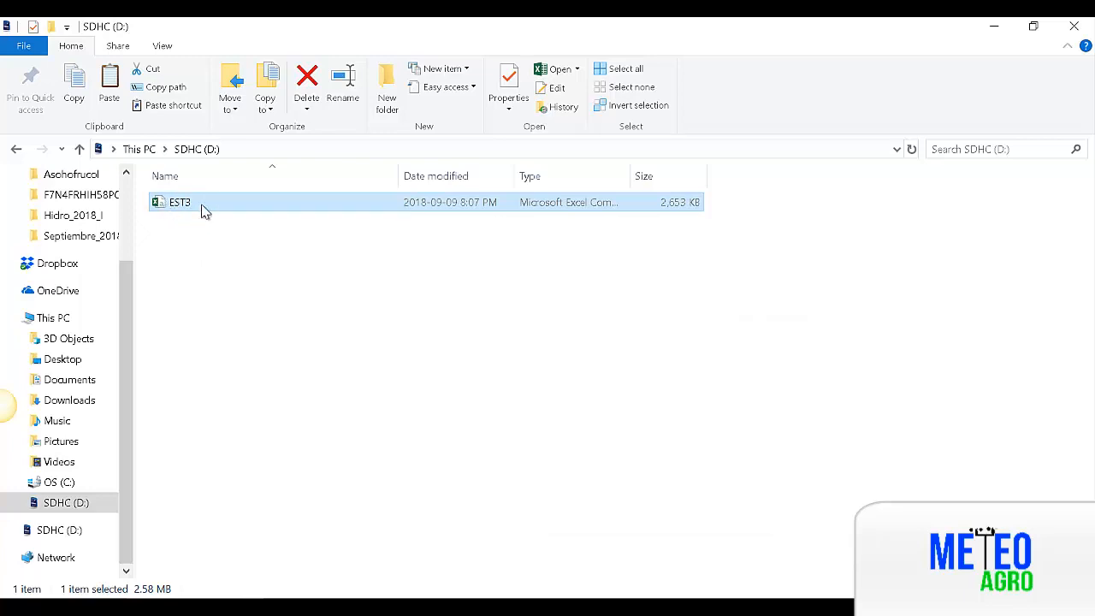
pyautogui.doubleClick(181, 203)
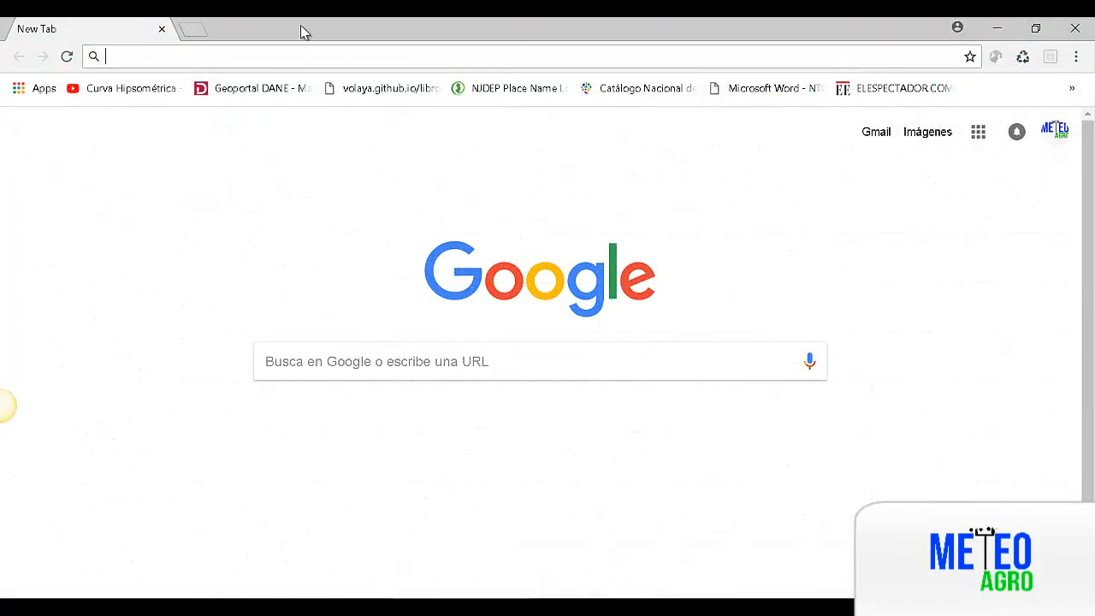
# Switch to Chrome, load meteoagro.co, open the MeteoagroNET station map and bring Colombia and the Caribbean into view.
pyautogui.write('meteo')
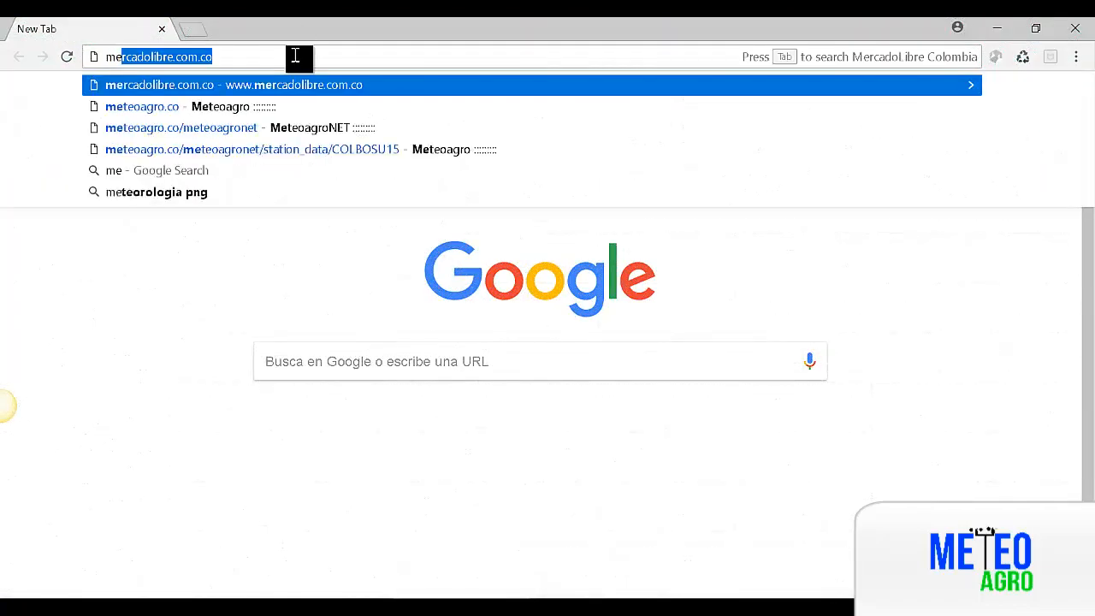
pyautogui.write('a')
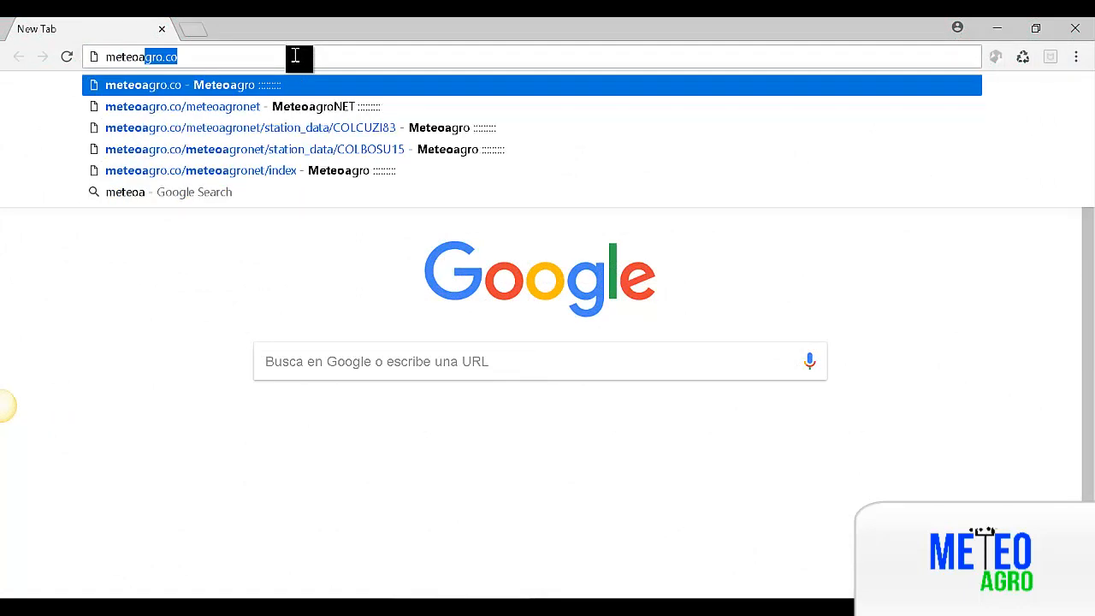
pyautogui.write('gro')
pyautogui.press('Return')
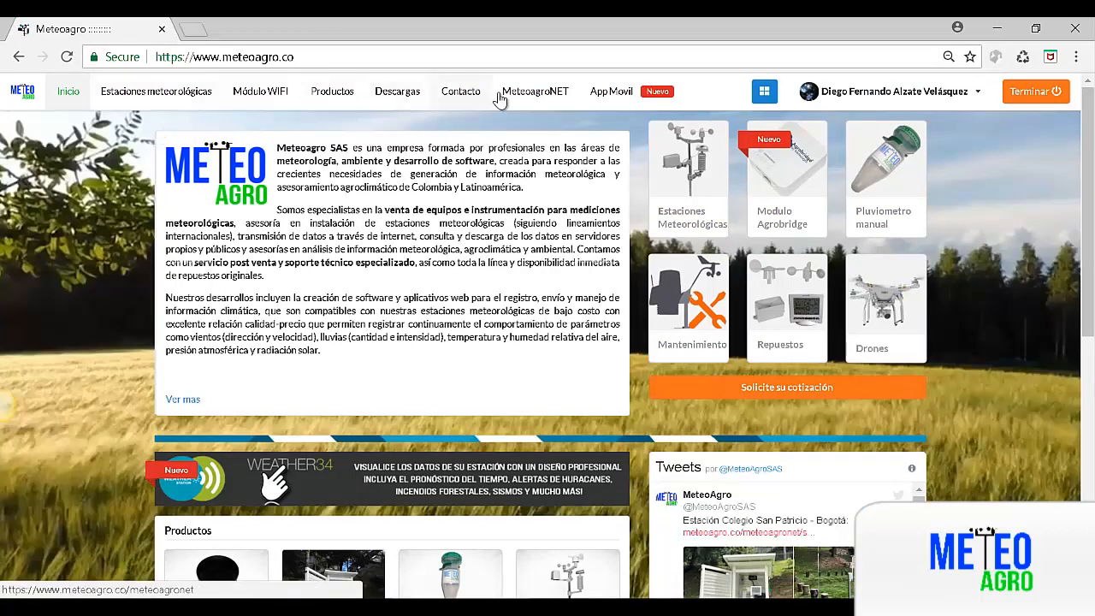
pyautogui.click(543, 95)
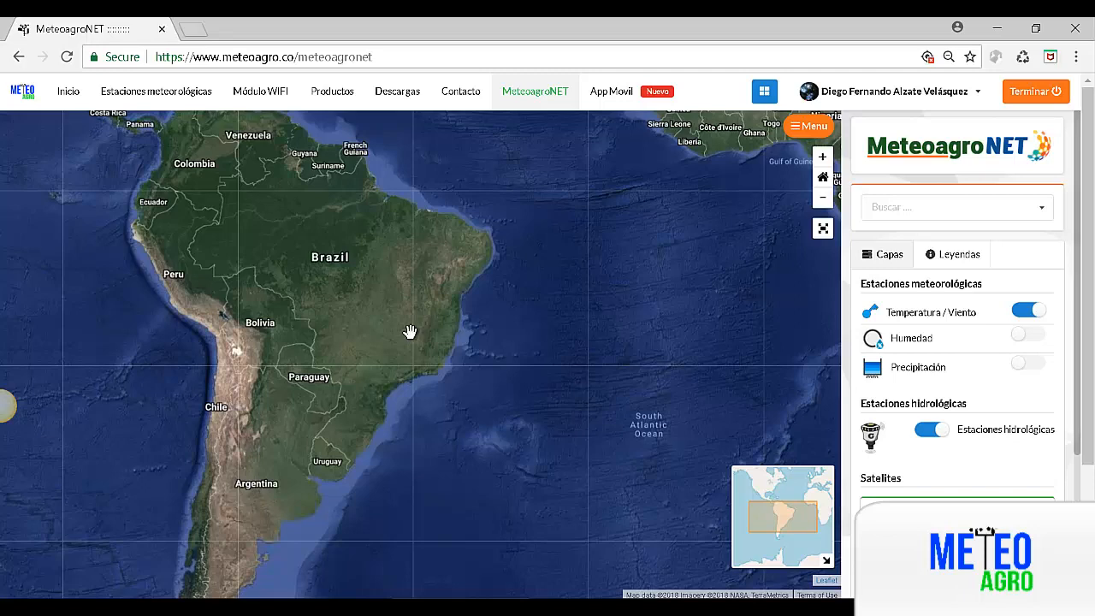
pyautogui.moveTo(405, 331); pyautogui.dragTo(562, 448)
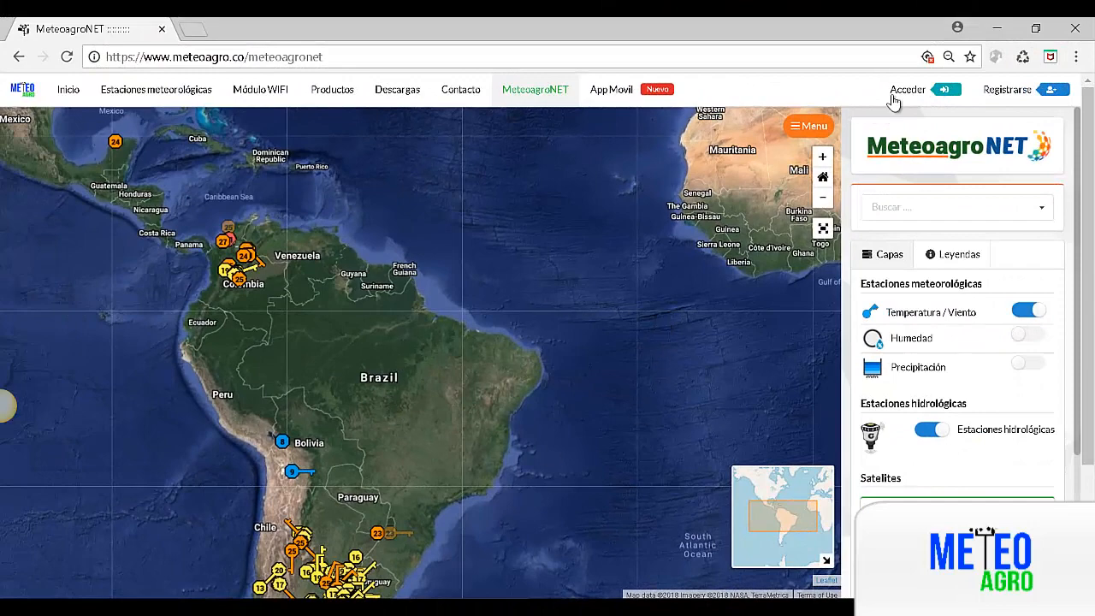
# Log in to the Meteoagro site with the station owner's e-mail address and account password.
pyautogui.click(932, 94)
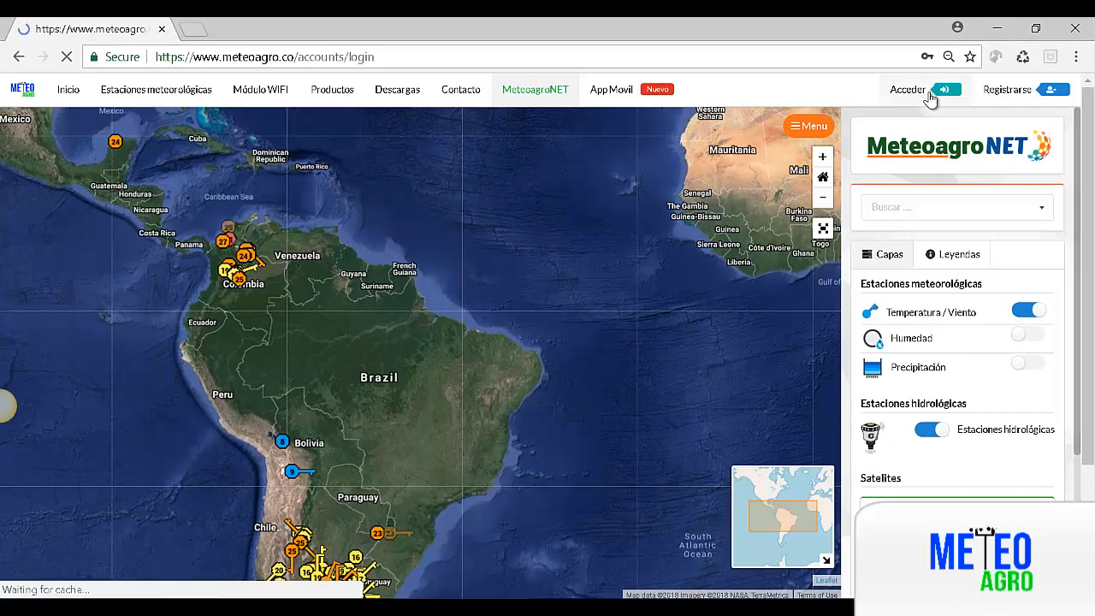
pyautogui.click(526, 240)
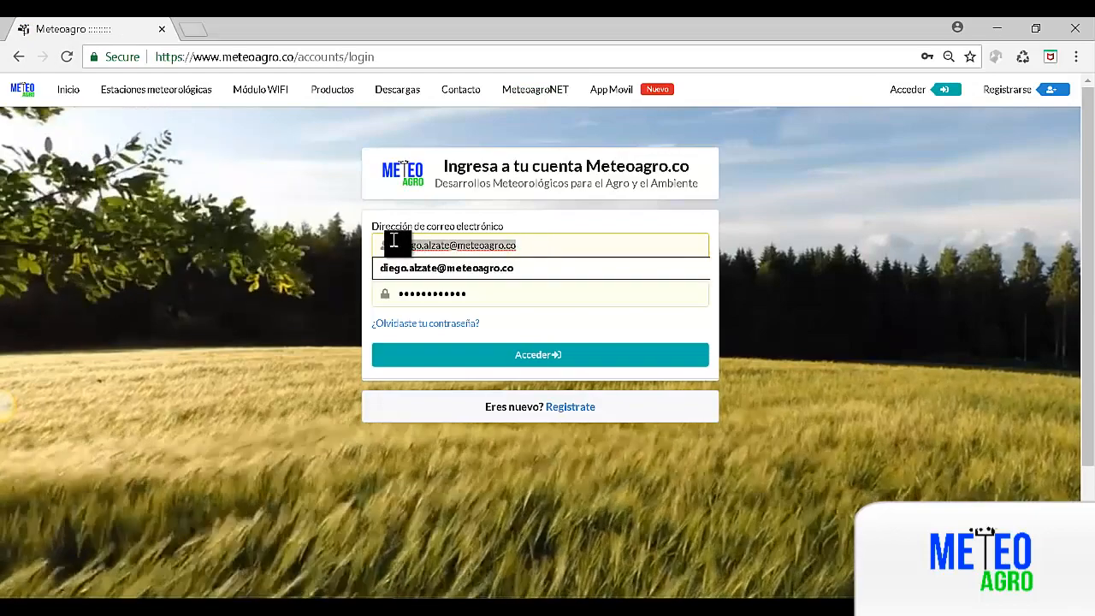
pyautogui.press('Escape')
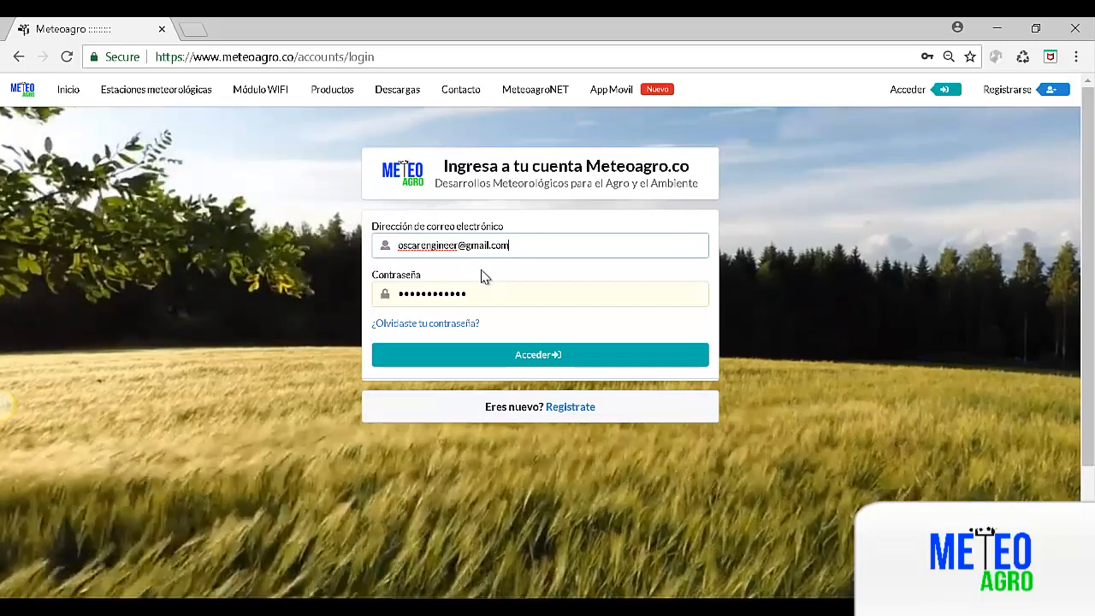
pyautogui.click(466, 296)
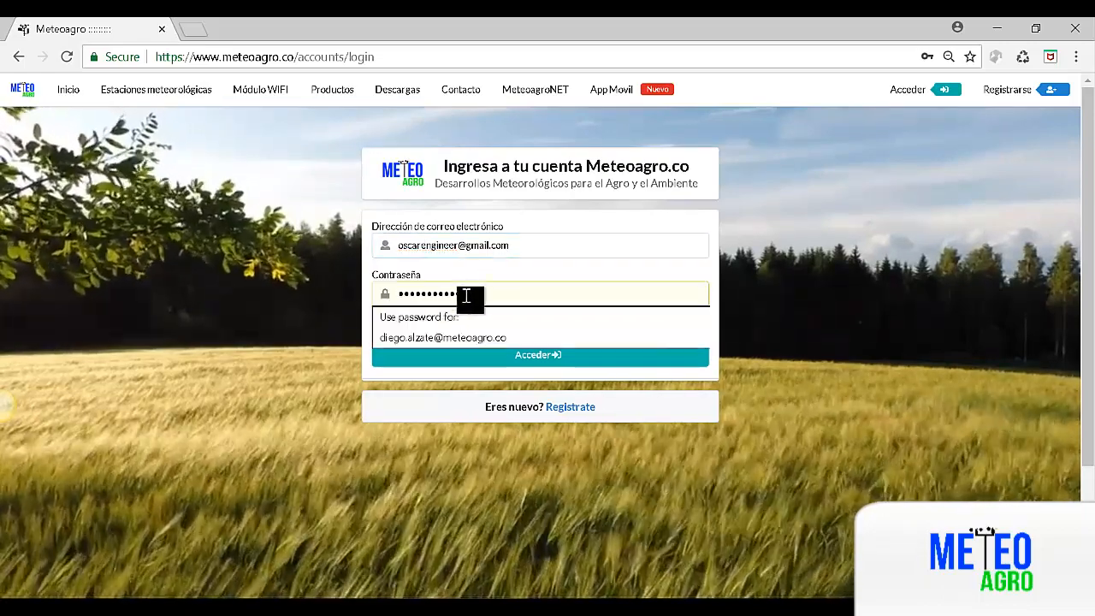
pyautogui.moveTo(466, 296); pyautogui.dragTo(378, 301)
pyautogui.write('*')
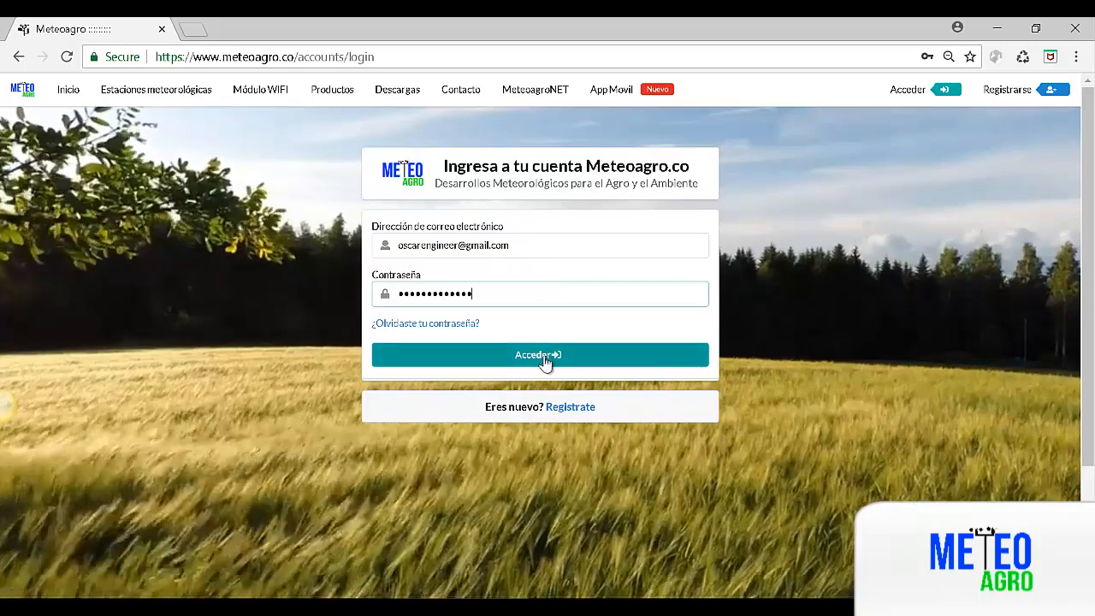
pyautogui.click(545, 362)
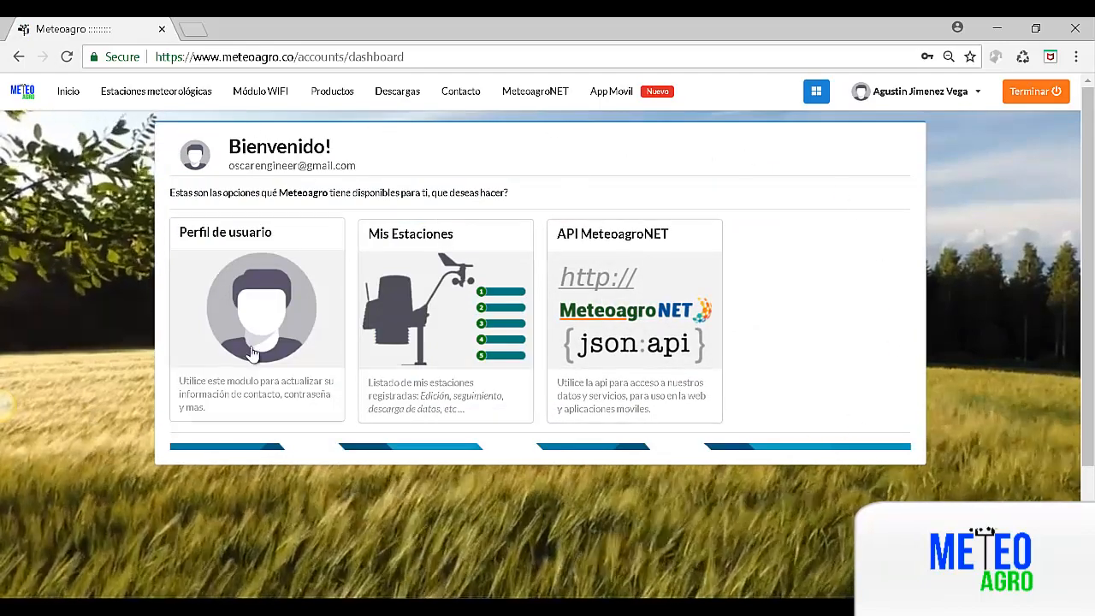
# Review the dashboard options and open the Mis Estaciones list of registered stations.
pyautogui.moveTo(283, 287)
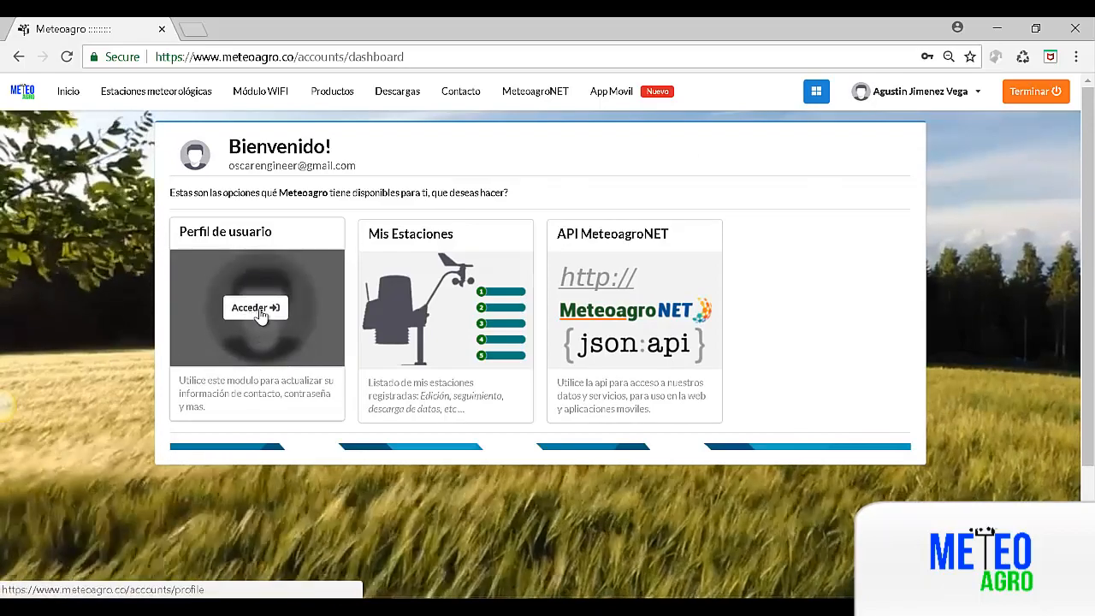
pyautogui.moveTo(398, 282)
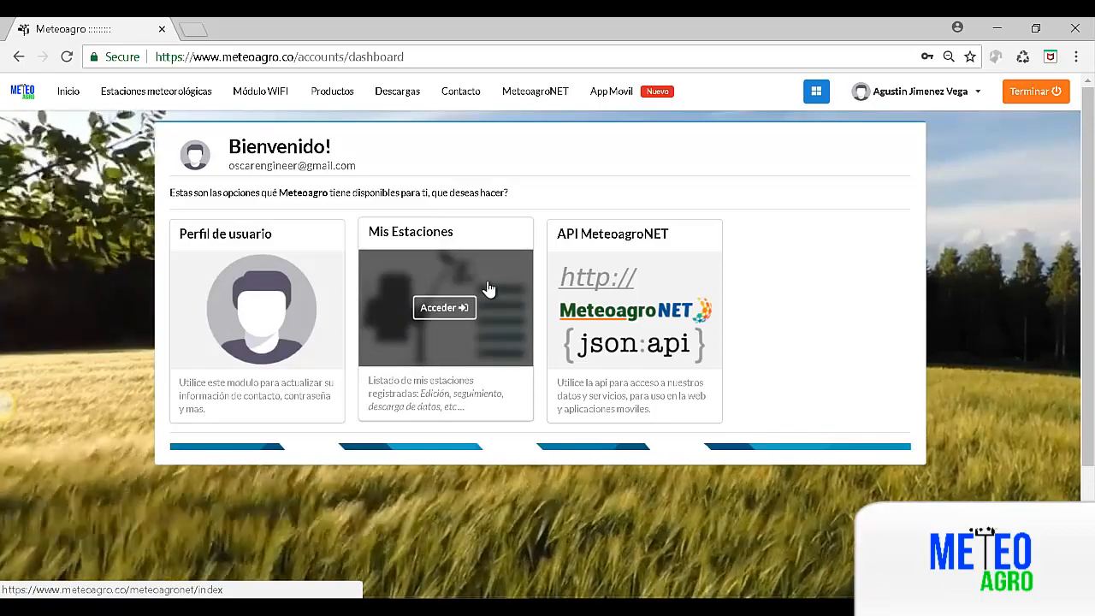
pyautogui.moveTo(710, 350)
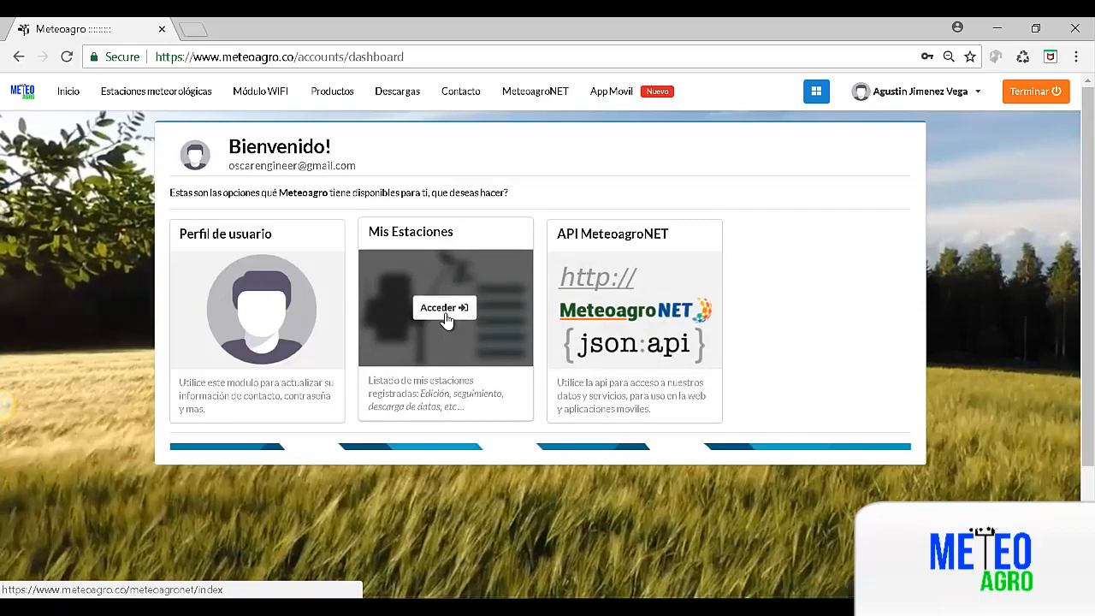
pyautogui.click(445, 315)
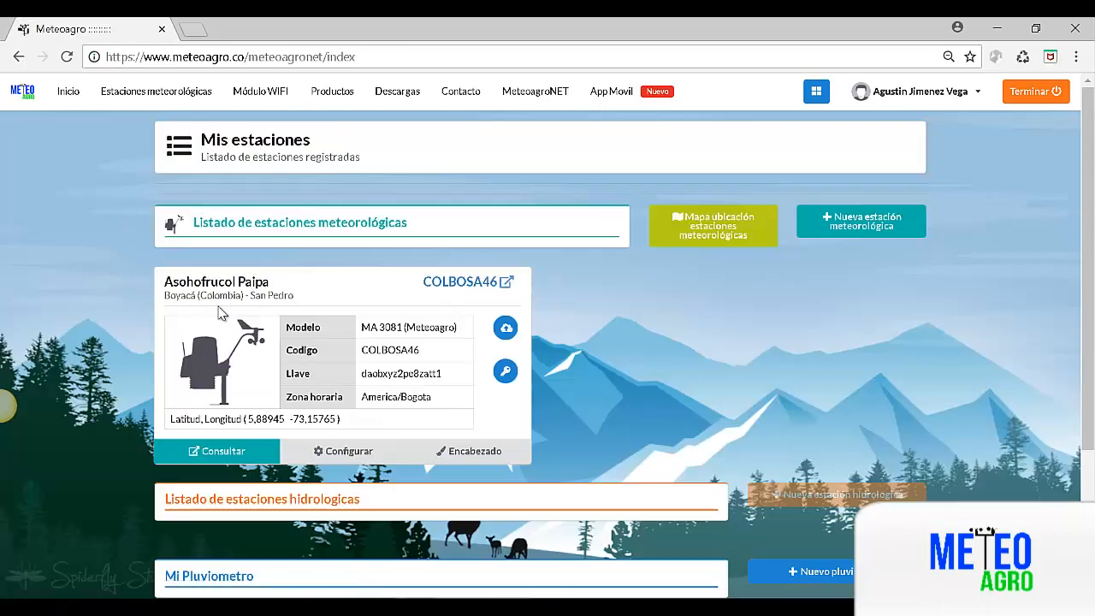
# Open the data page of the Asohofrucol Paipa station (COLBOSA46) in a new browser tab and switch to it.
pyautogui.moveTo(165, 281); pyautogui.dragTo(271, 283)
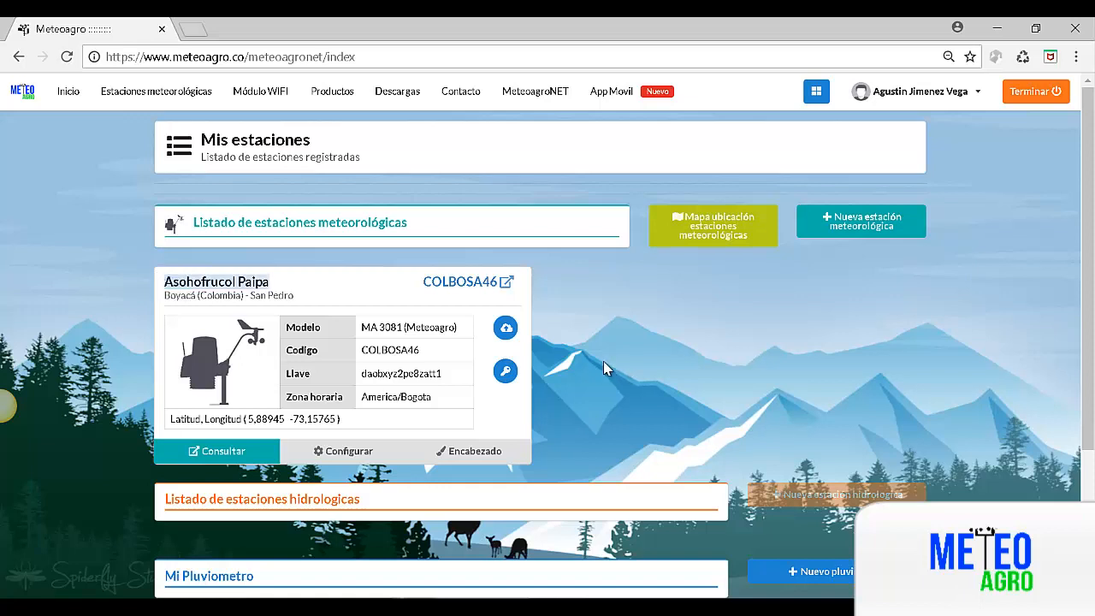
pyautogui.rightClick(452, 289)
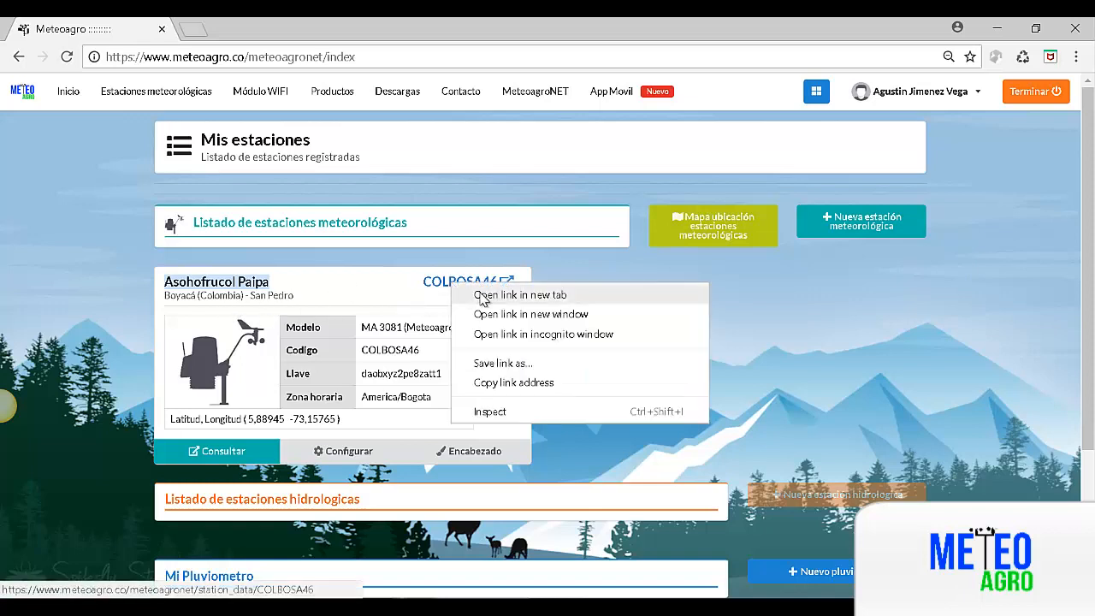
pyautogui.click(483, 294)
pyautogui.click(210, 28)
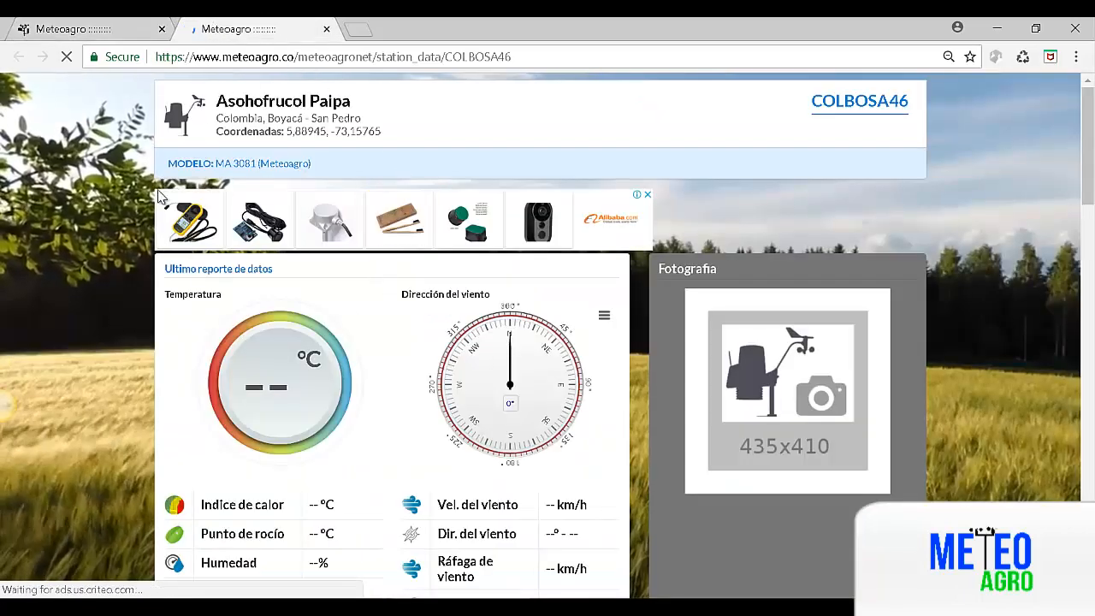
# Examine the station's latest report, daily summary and Graficas y Datos section, and reload the page.
pyautogui.scroll(-1, 548, 257)
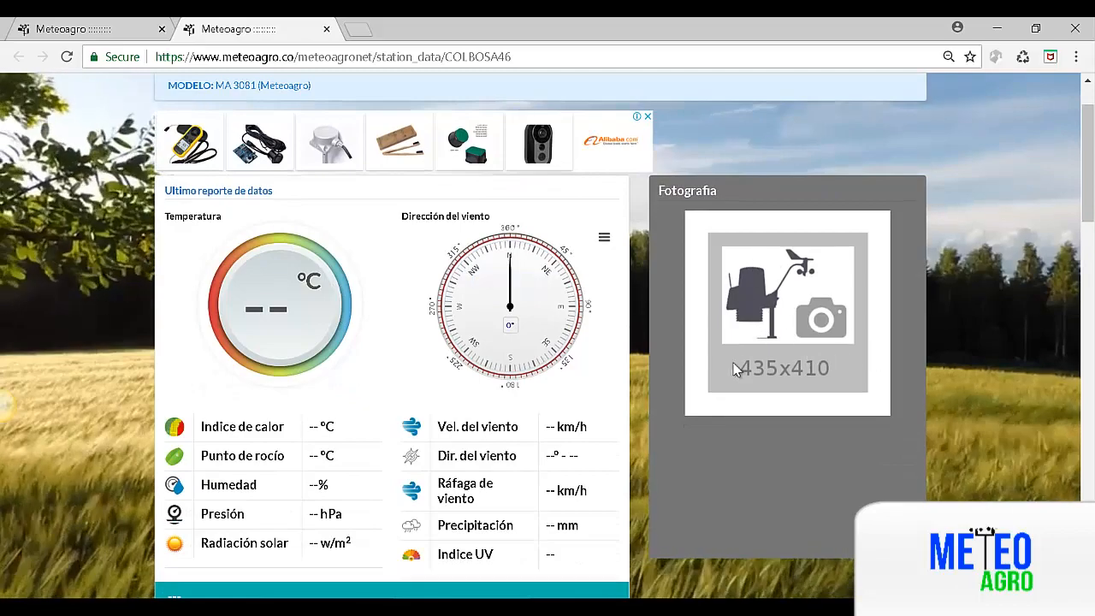
pyautogui.scroll(-3, 741, 407)
pyautogui.scroll(-5, 741, 408)
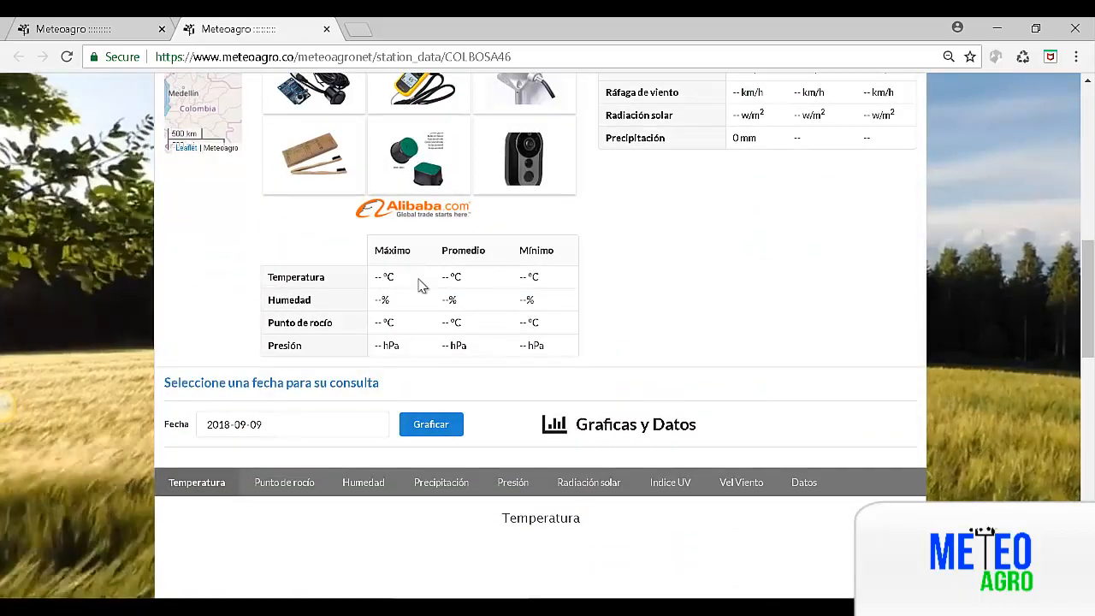
pyautogui.scroll(-3, 404, 332)
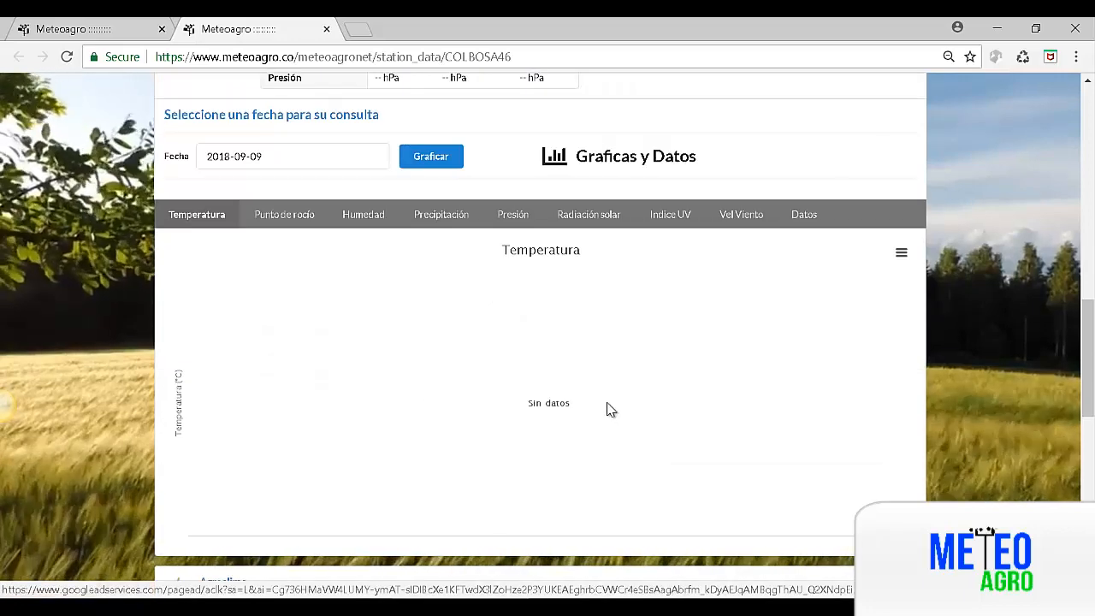
pyautogui.scroll(1, 428, 405)
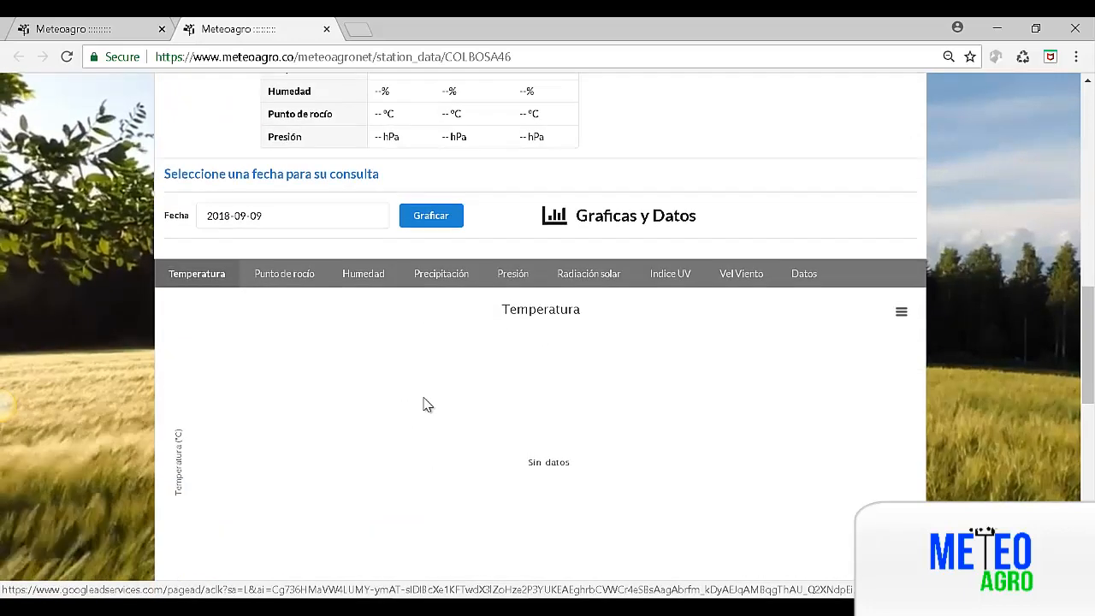
pyautogui.click(66, 56)
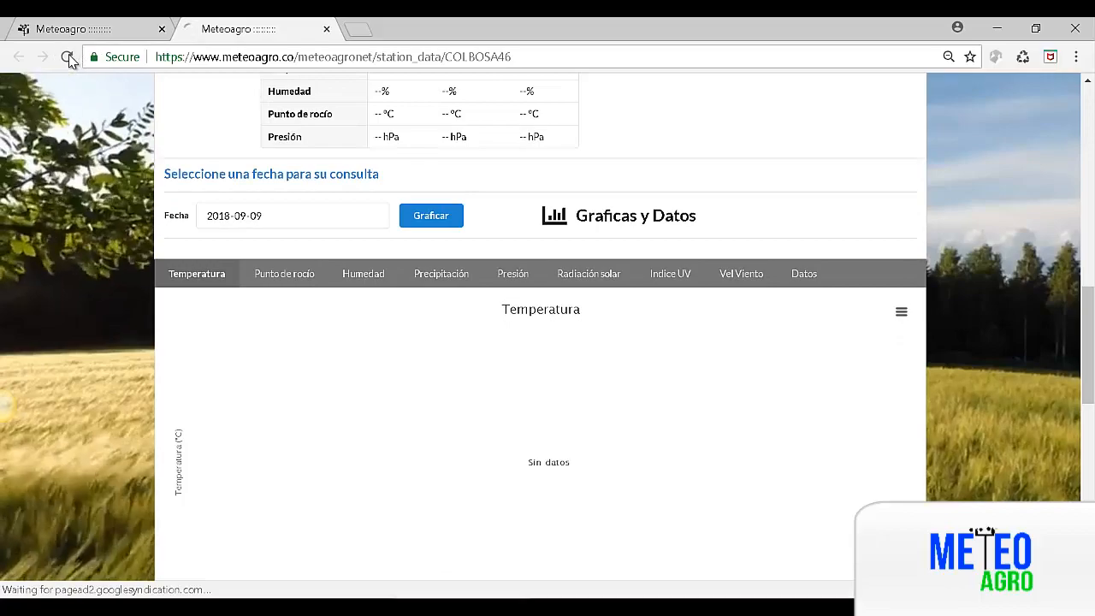
# Return to the Mis estaciones list and open the data upload form of the Asohofrucol Paipa station.
pyautogui.scroll(8, 340, 329)
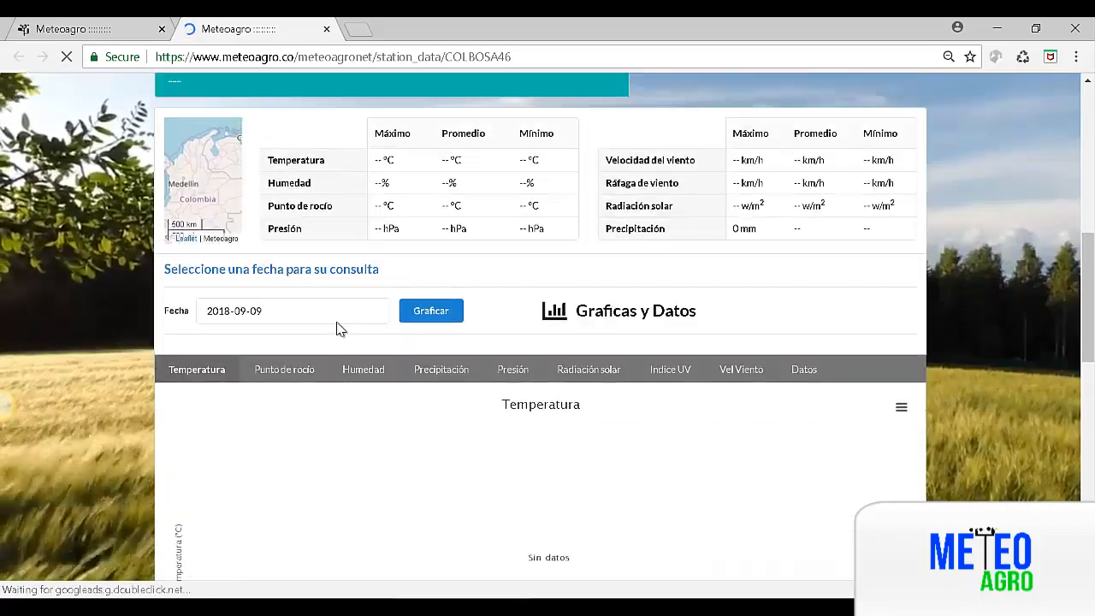
pyautogui.scroll(2, 340, 328)
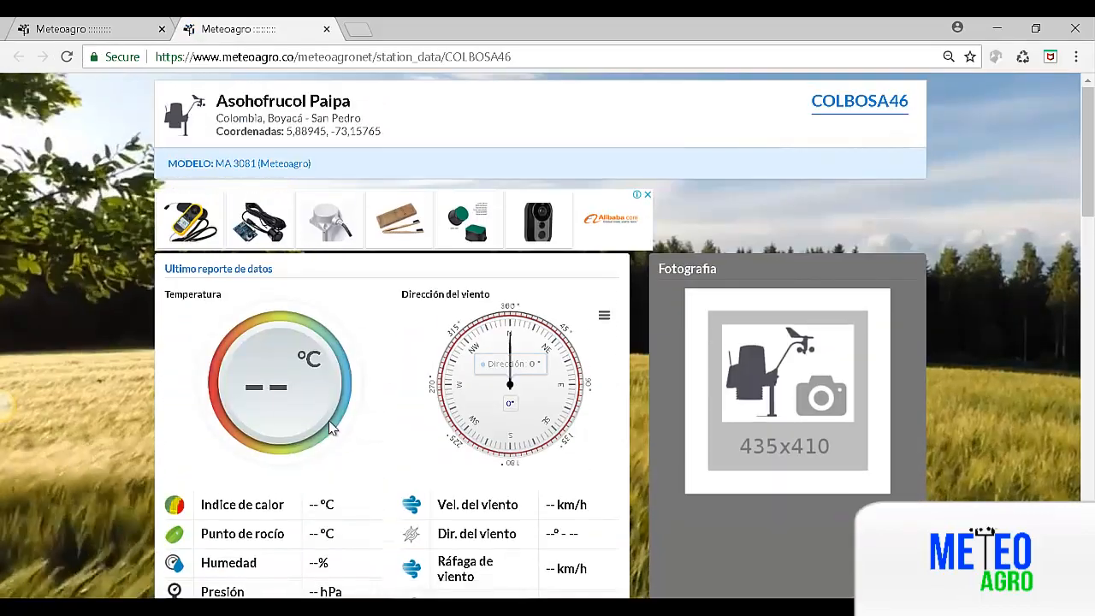
pyautogui.scroll(-1, 314, 428)
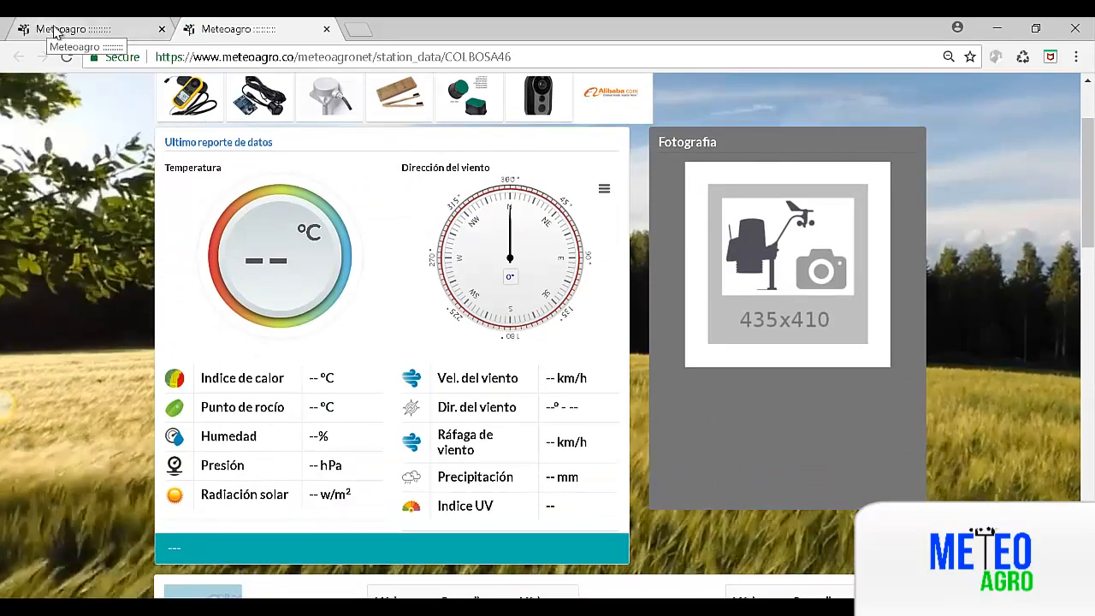
pyautogui.click(55, 31)
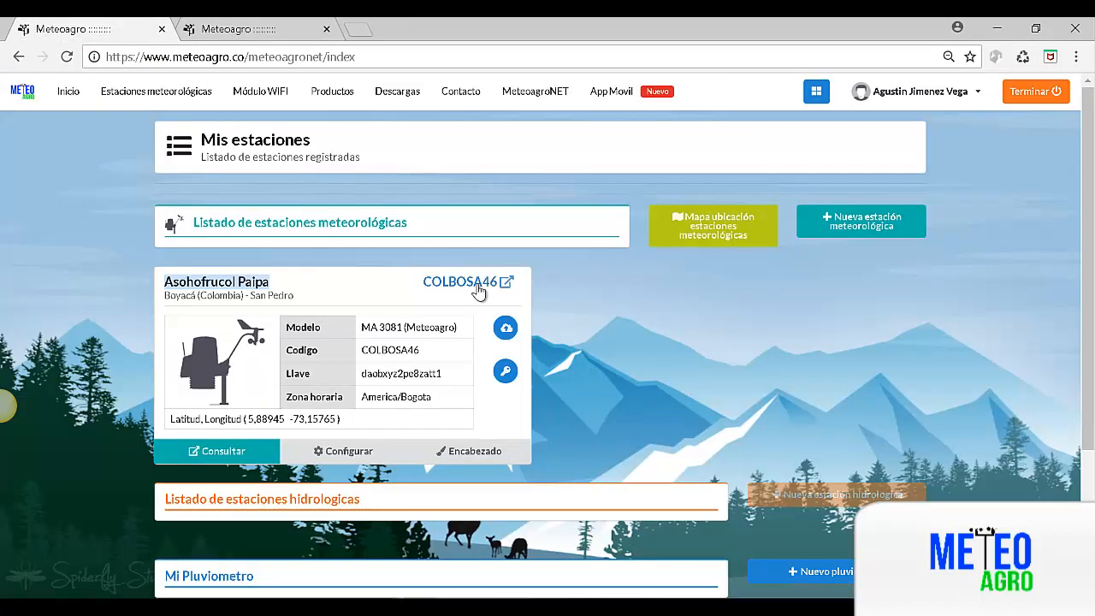
pyautogui.click(507, 331)
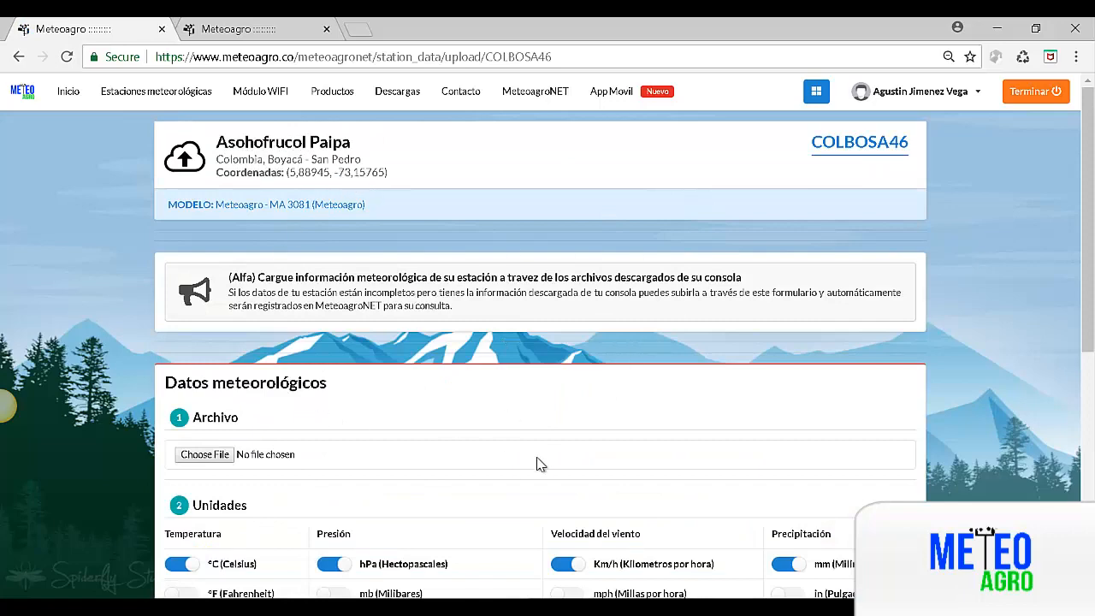
# Choose datos_paipa_25_Agosto_09_Sept_2018 from Documents > Datos_paipa as the Datos meteorológicos file and register its information.
pyautogui.scroll(-2, 430, 375)
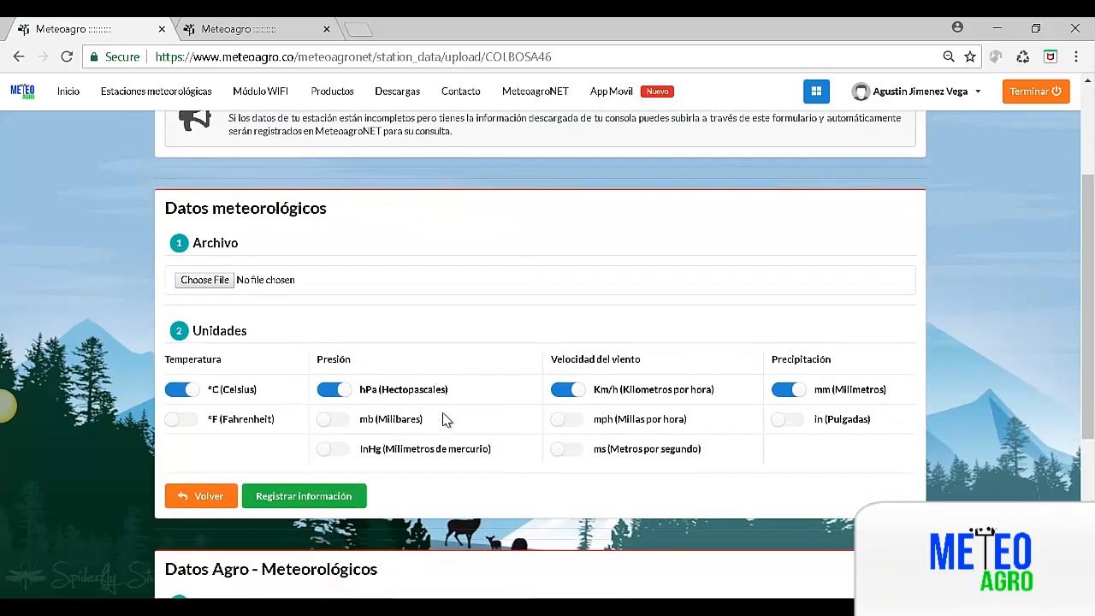
pyautogui.scroll(-1, 445, 419)
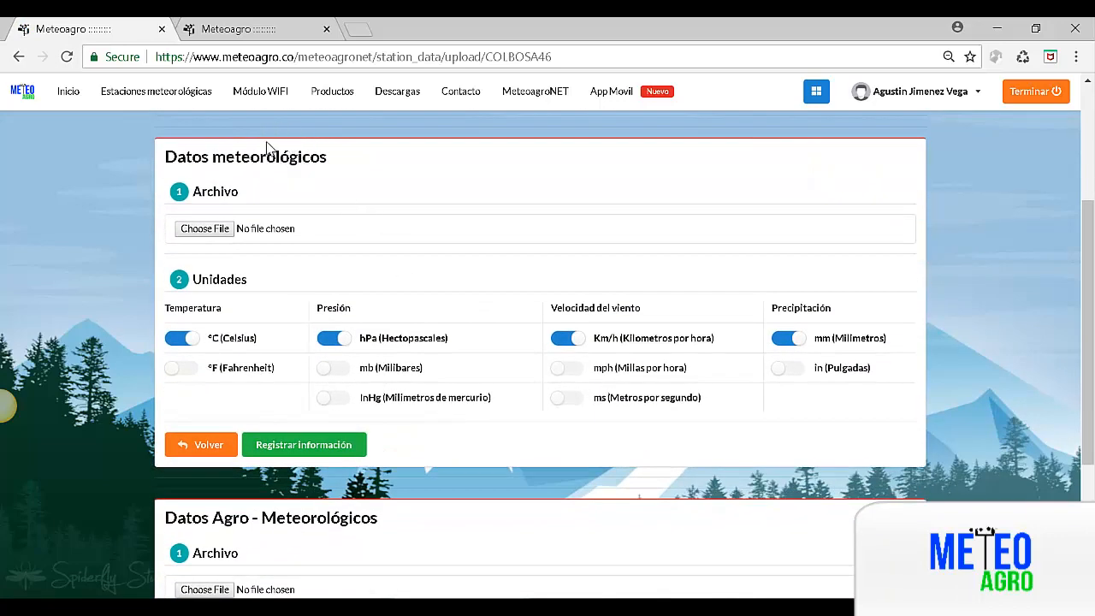
pyautogui.scroll(-1, 403, 538)
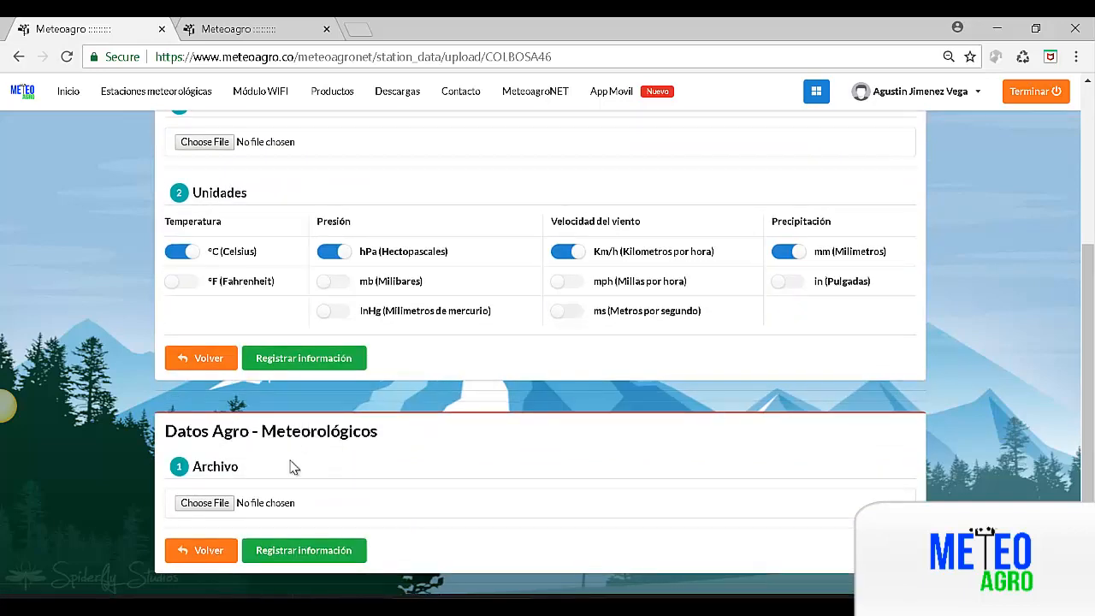
pyautogui.scroll(1, 350, 415)
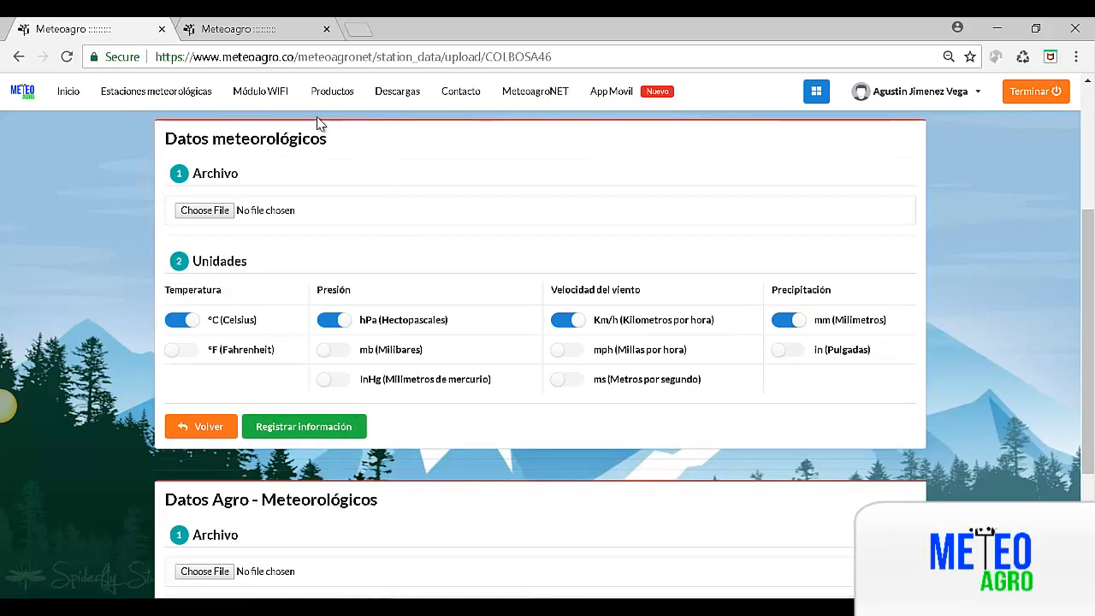
pyautogui.click(216, 216)
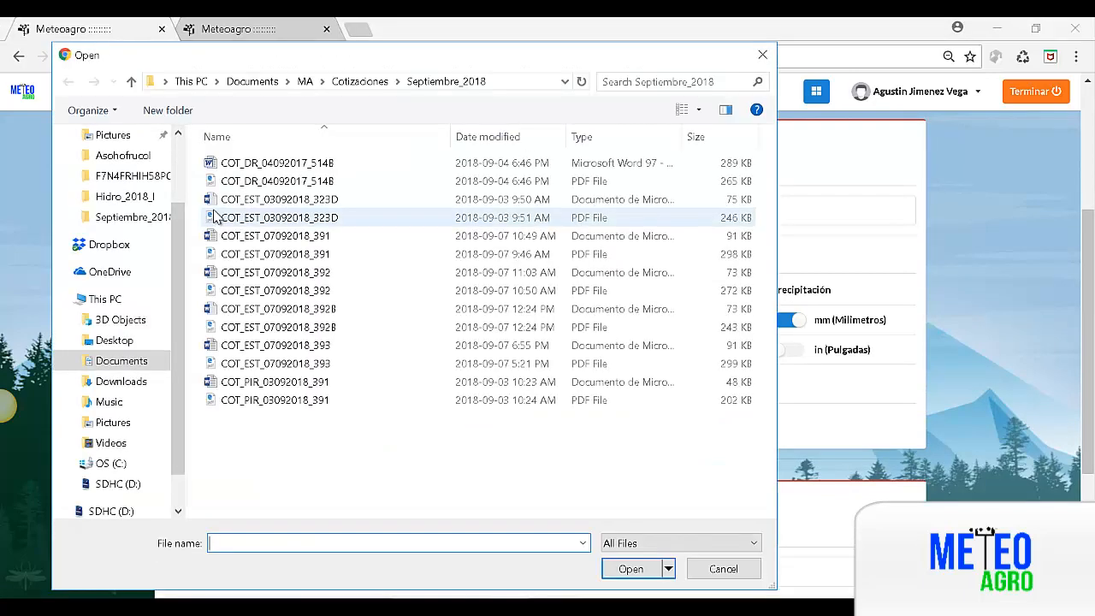
pyautogui.click(129, 370)
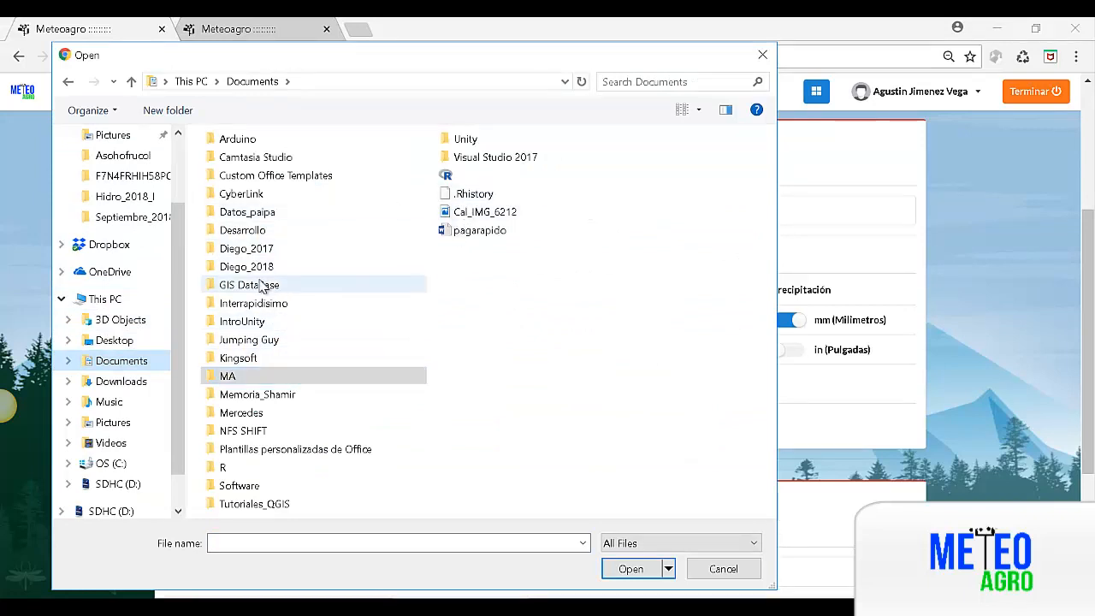
pyautogui.doubleClick(263, 212)
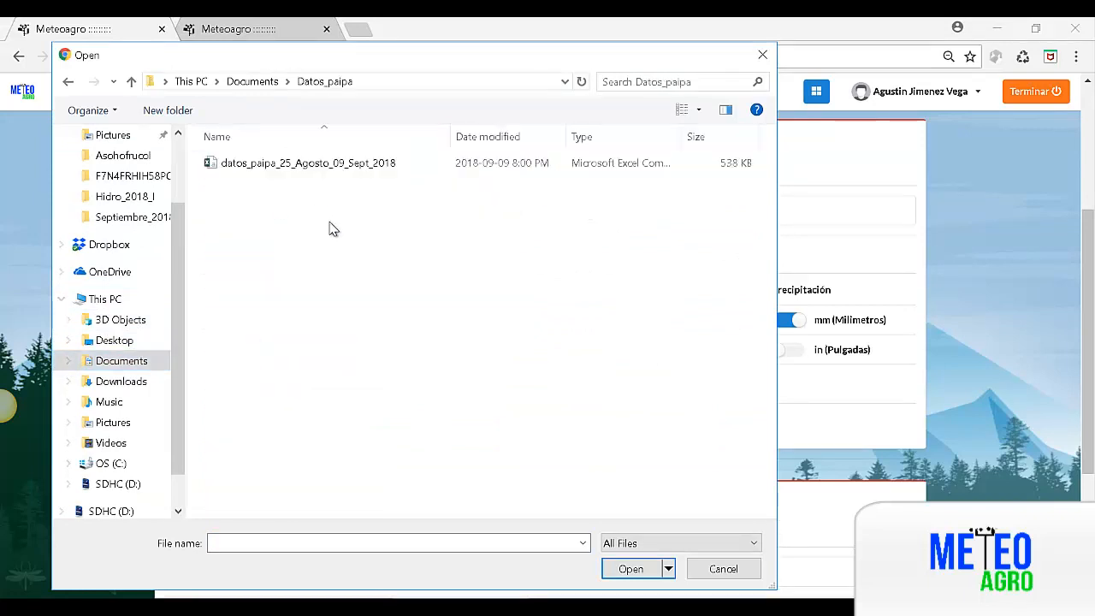
pyautogui.click(336, 170)
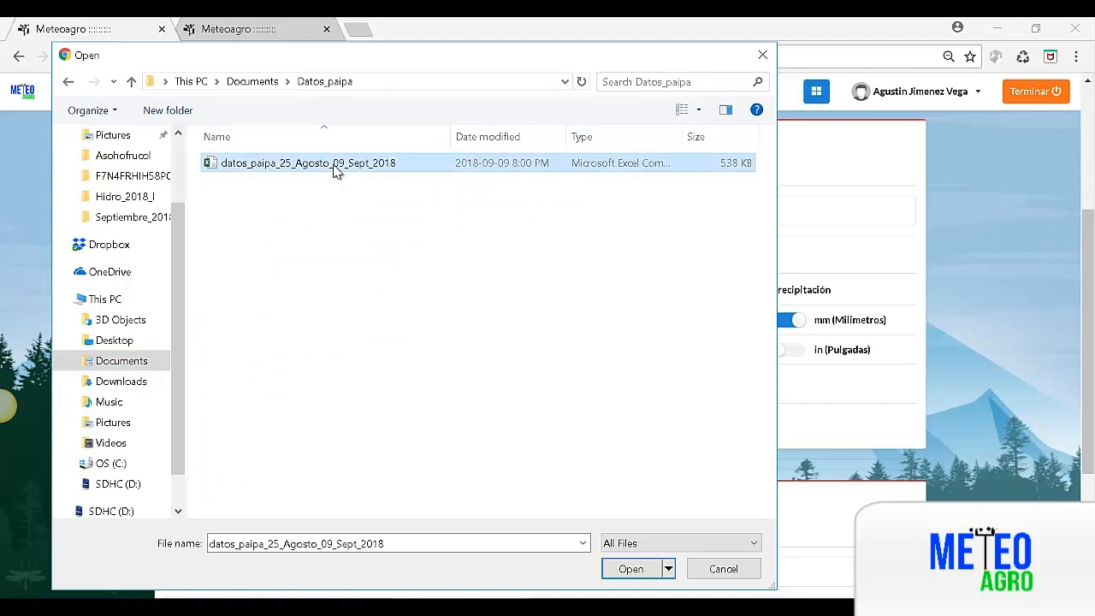
pyautogui.click(630, 569)
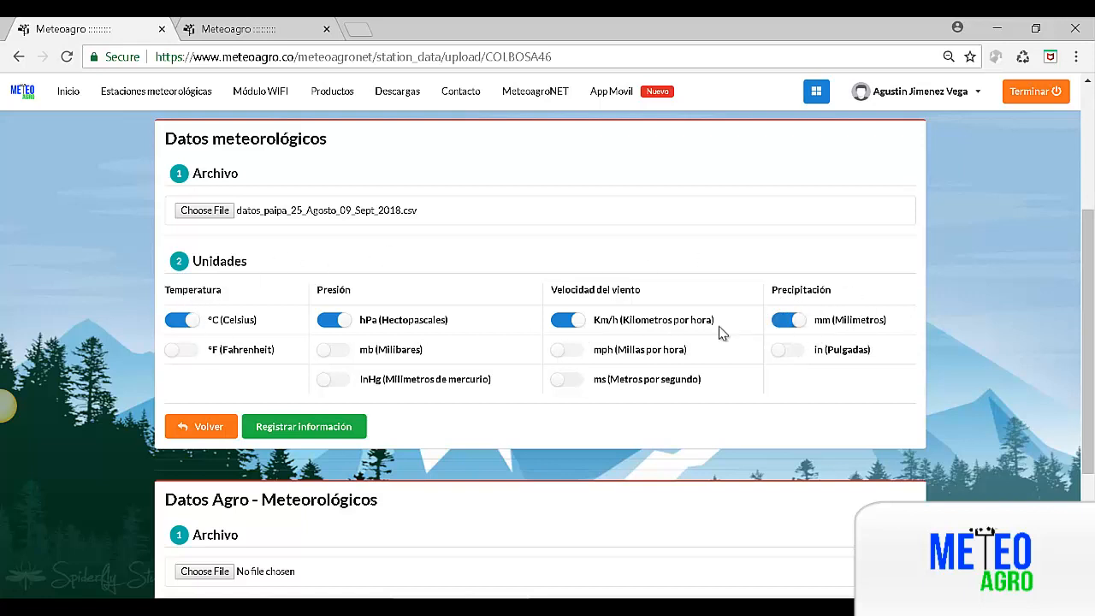
pyautogui.click(332, 430)
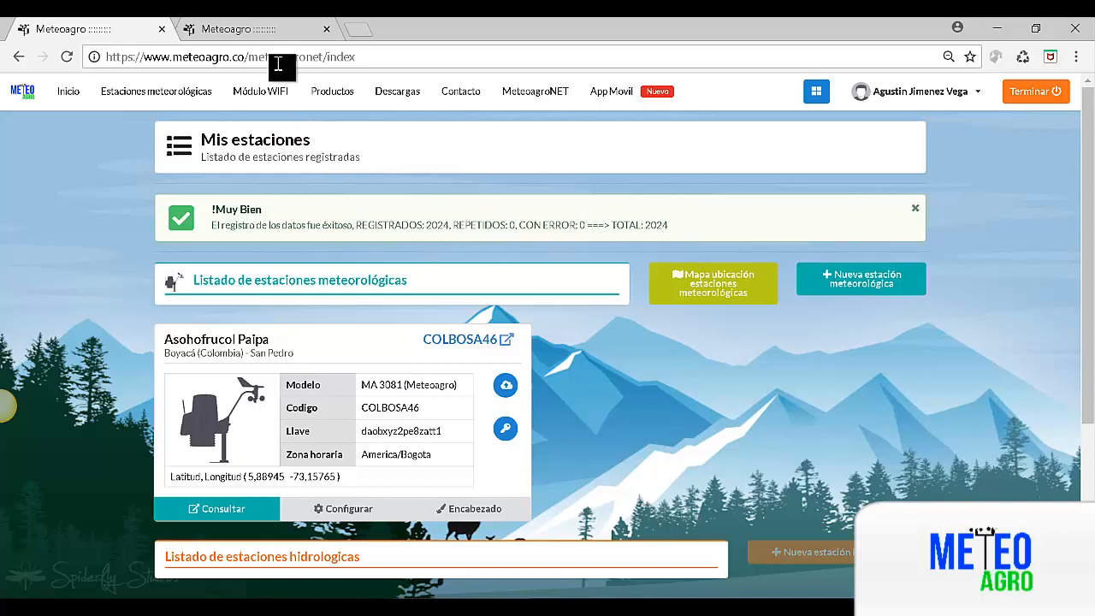
# Switch back to the station's data page, reload it, and check the latest report and the daily summary.
pyautogui.click(271, 29)
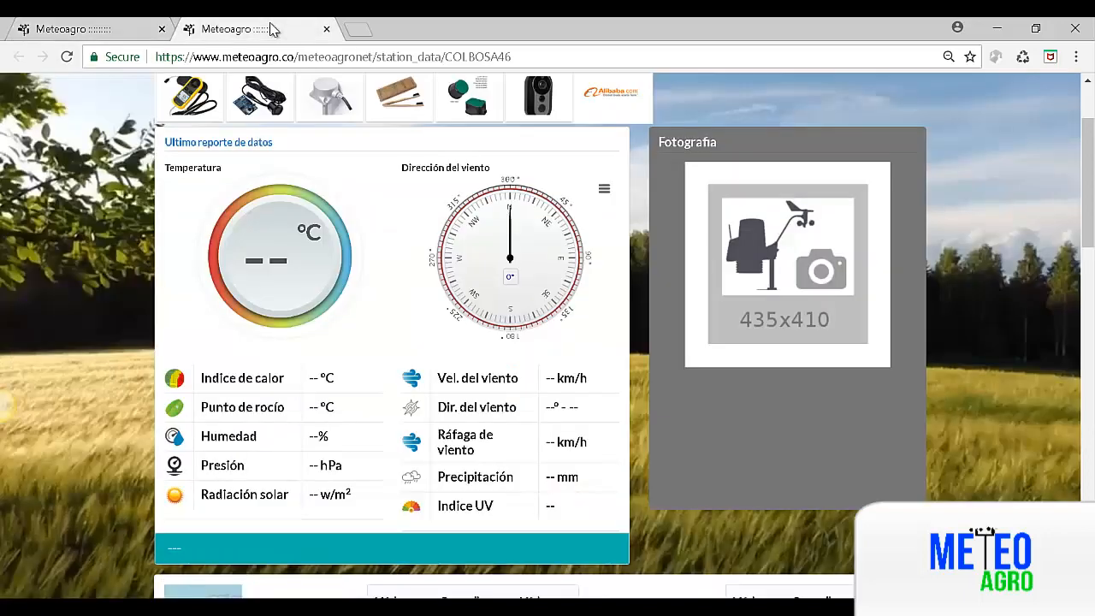
pyautogui.click(67, 57)
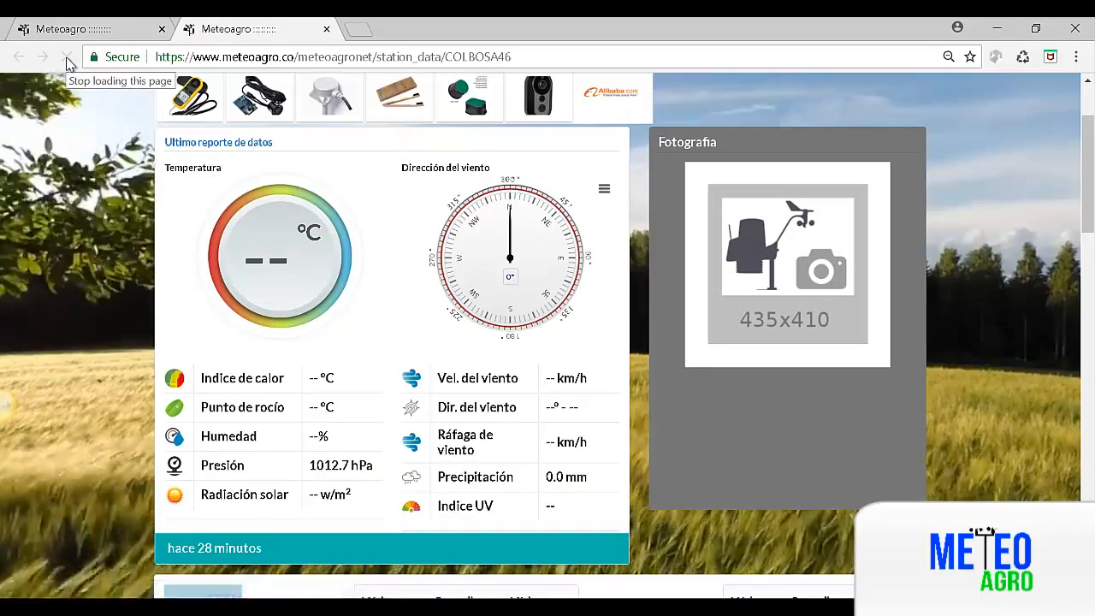
pyautogui.scroll(-9, 407, 300)
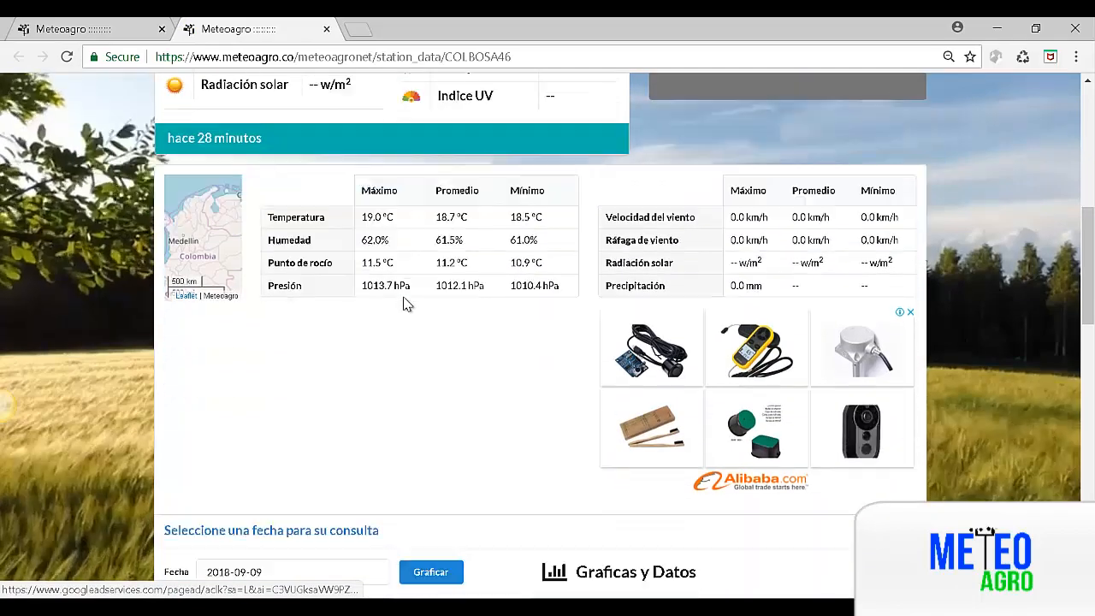
pyautogui.scroll(-1, 407, 304)
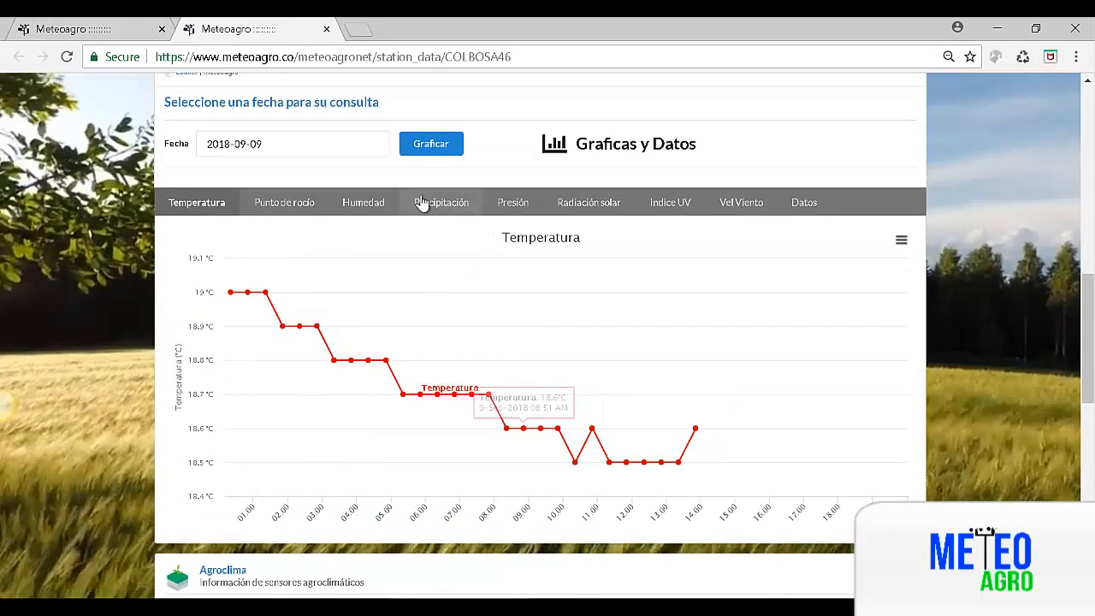
# Review the 2018-09-09 charts for precipitation, humidity, dew point, temperature, solar radiation, UV index and wind speed.
pyautogui.click(422, 203)
pyautogui.click(379, 202)
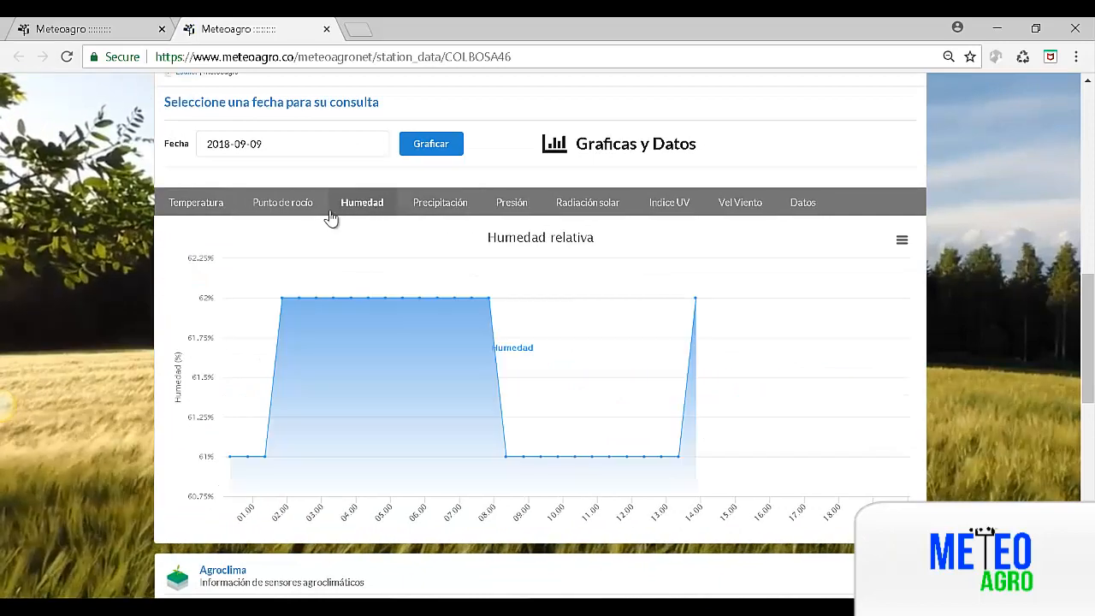
pyautogui.click(285, 205)
pyautogui.click(196, 205)
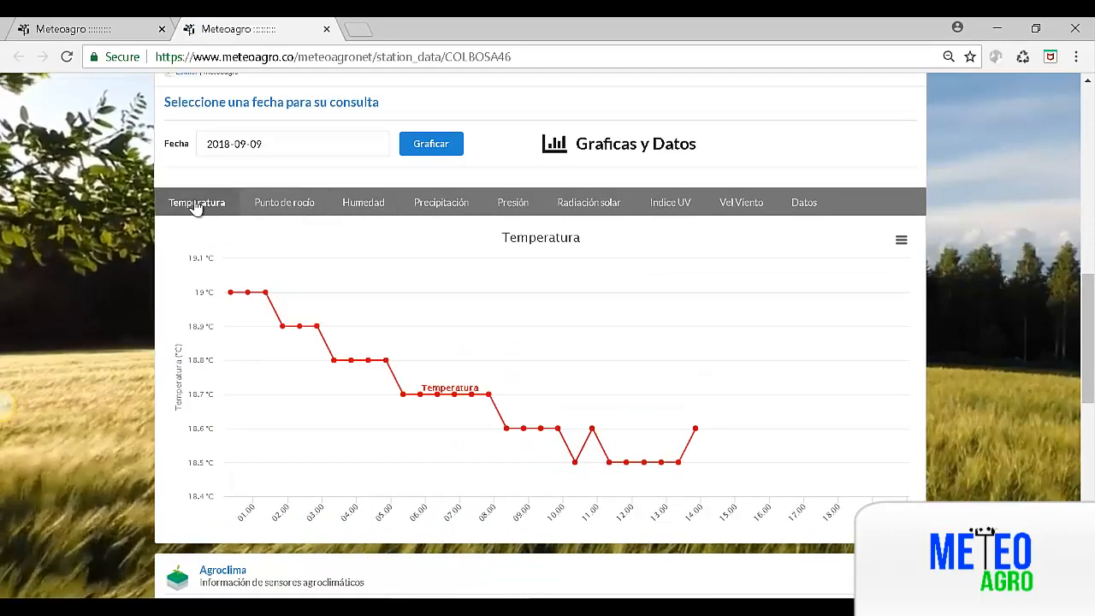
pyautogui.click(558, 218)
pyautogui.click(686, 207)
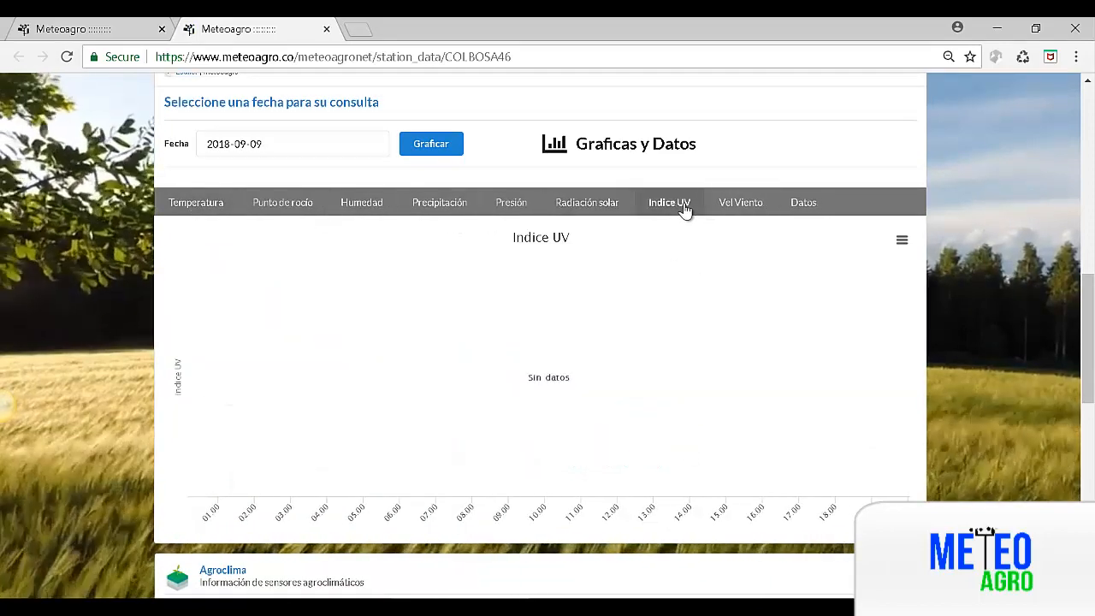
pyautogui.click(757, 207)
# Examine the Datos table of half-hourly records for 2018-09-09 from its first to its last row.
pyautogui.click(778, 205)
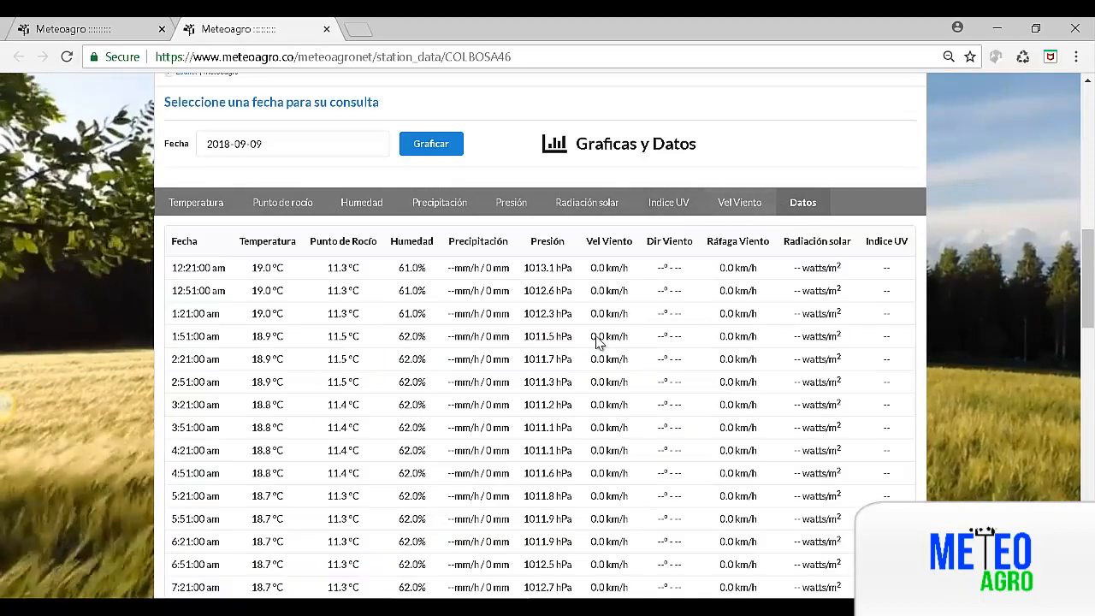
pyautogui.scroll(-5, 417, 387)
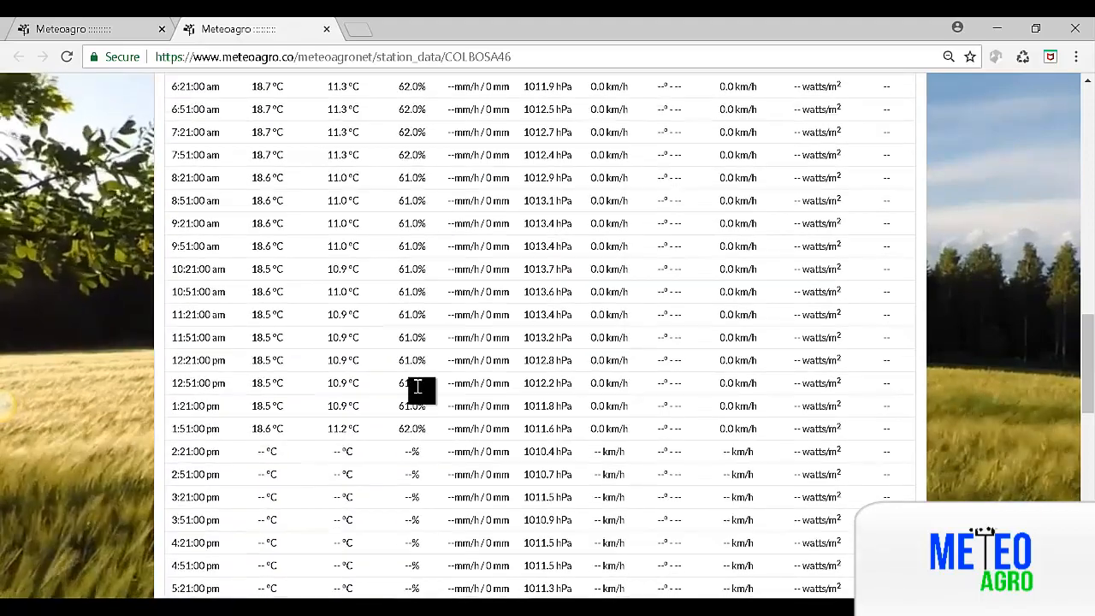
pyautogui.scroll(7, 417, 386)
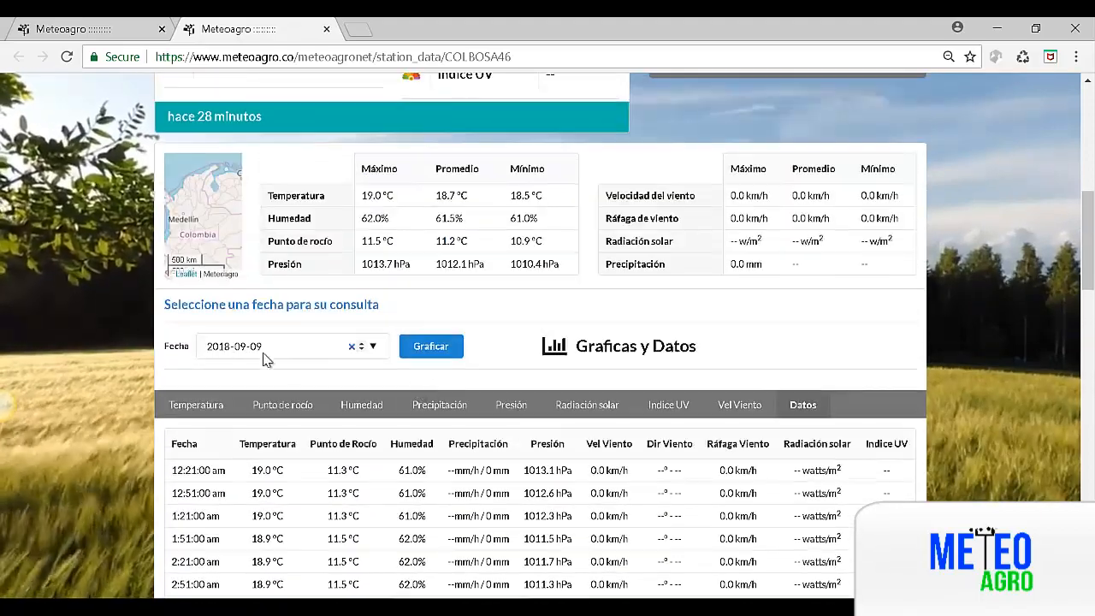
pyautogui.scroll(-2, 451, 393)
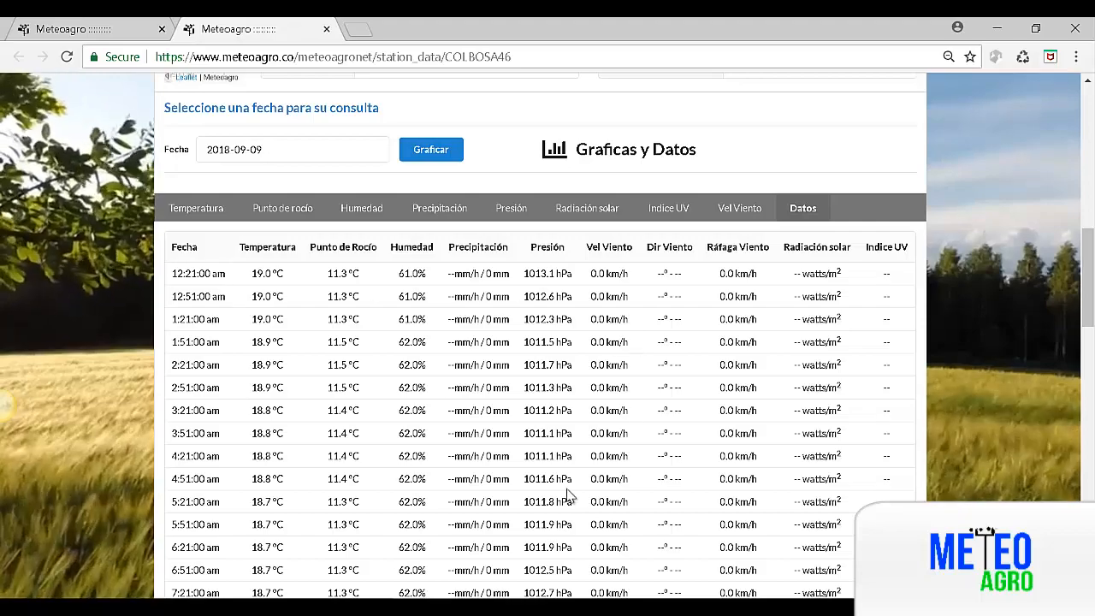
pyautogui.scroll(-4, 569, 496)
pyautogui.scroll(-5, 578, 444)
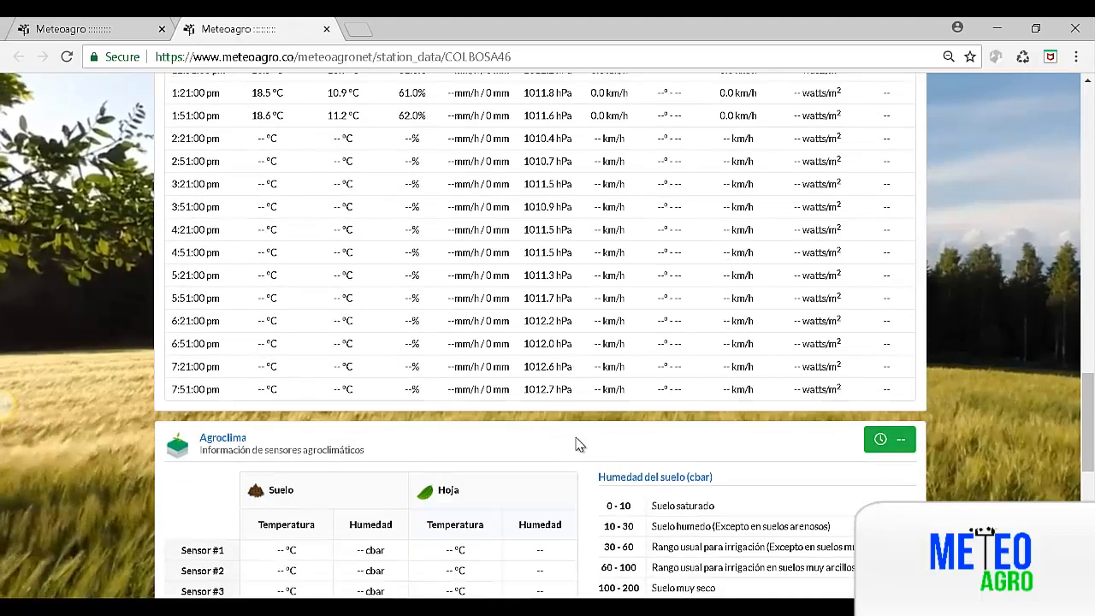
pyautogui.scroll(10, 579, 444)
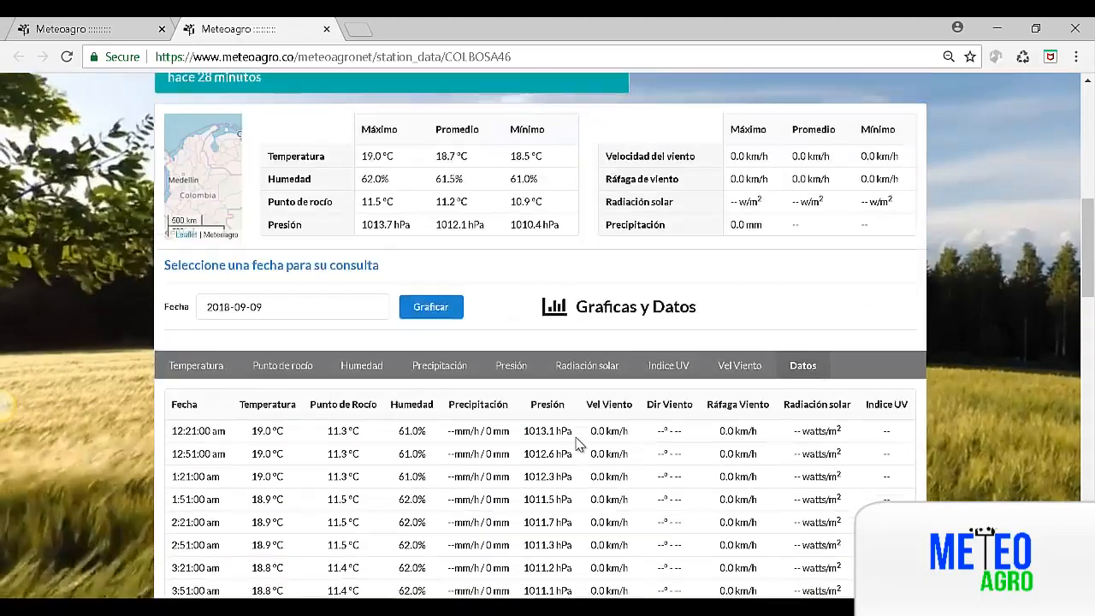
# Return to the temperature chart and graph the station's data for 2018-09-08.
pyautogui.click(201, 374)
pyautogui.click(257, 315)
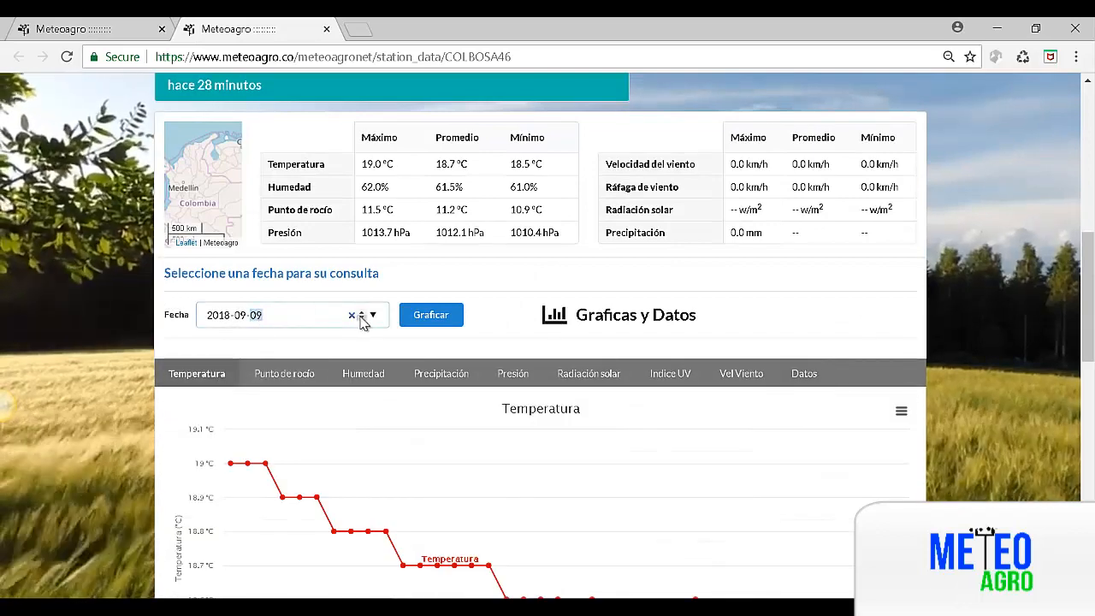
pyautogui.click(424, 319)
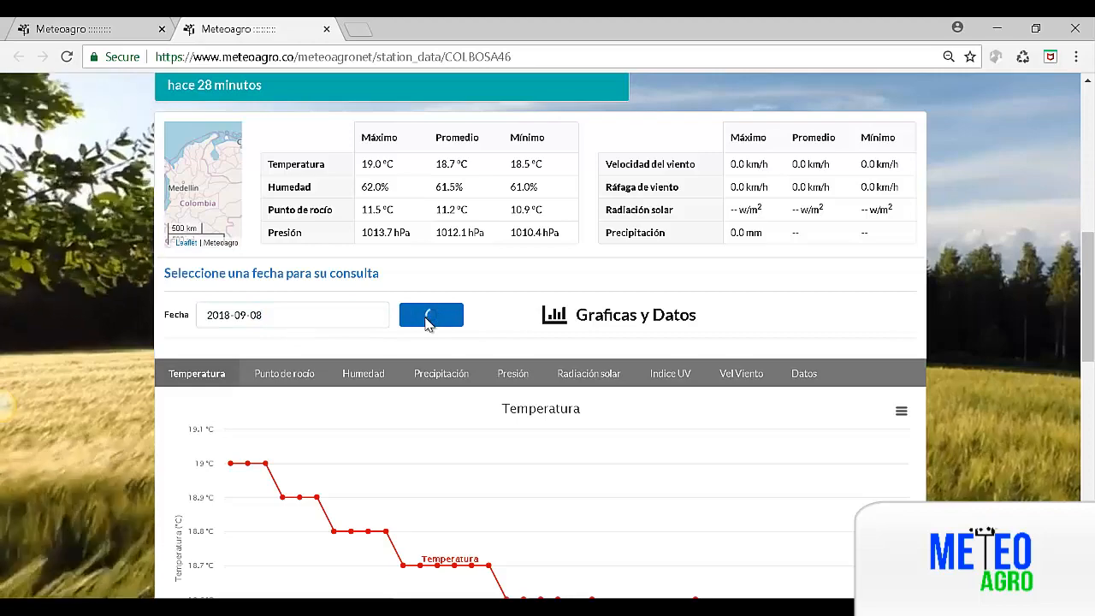
pyautogui.scroll(-2, 516, 466)
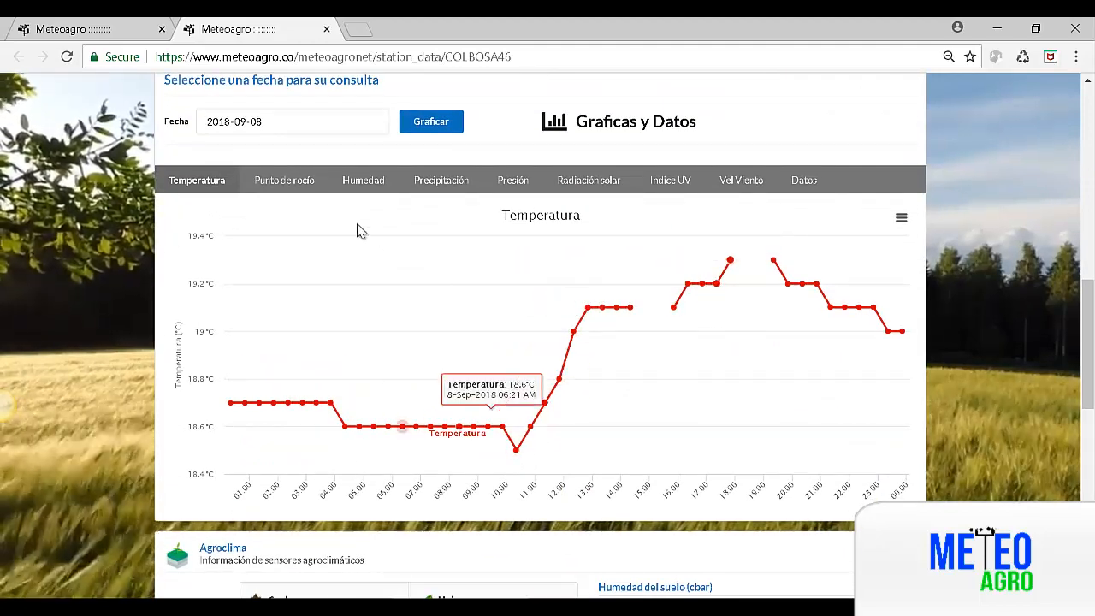
# Review the dew point, humidity, precipitation and temperature charts for 2018-09-08.
pyautogui.click(295, 182)
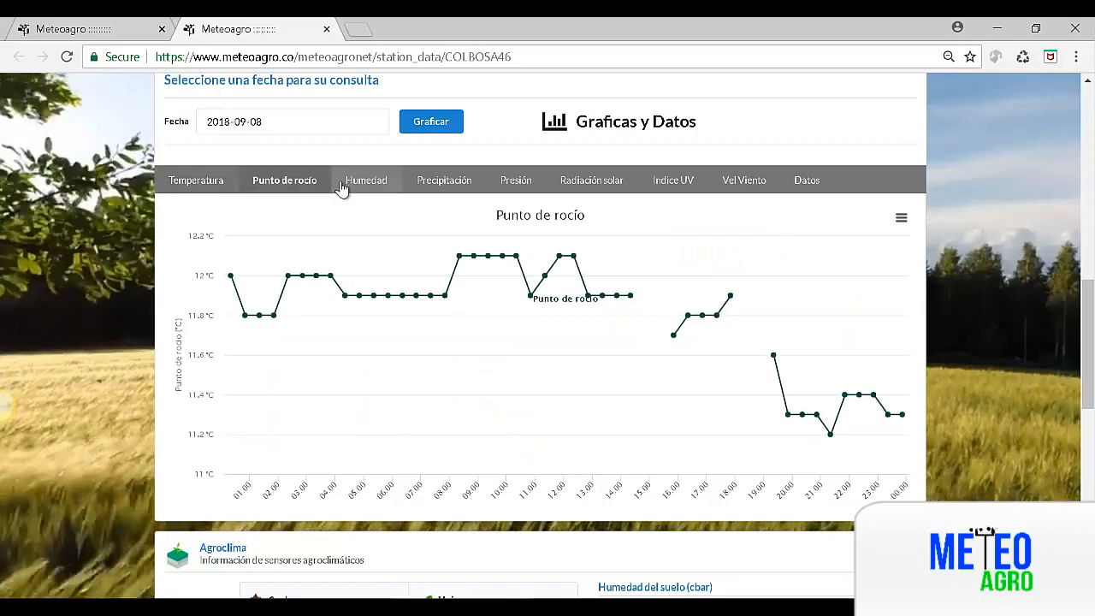
pyautogui.click(343, 187)
pyautogui.click(436, 181)
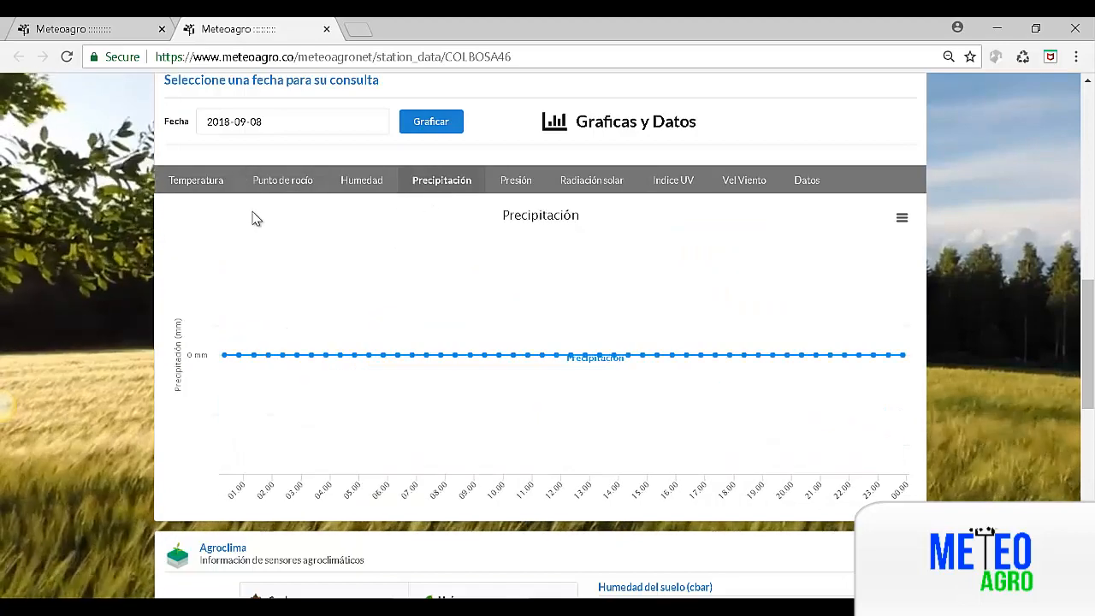
pyautogui.click(187, 187)
# Set the query date to 2018-09-04 and graph the station's temperature for that day.
pyautogui.click(261, 127)
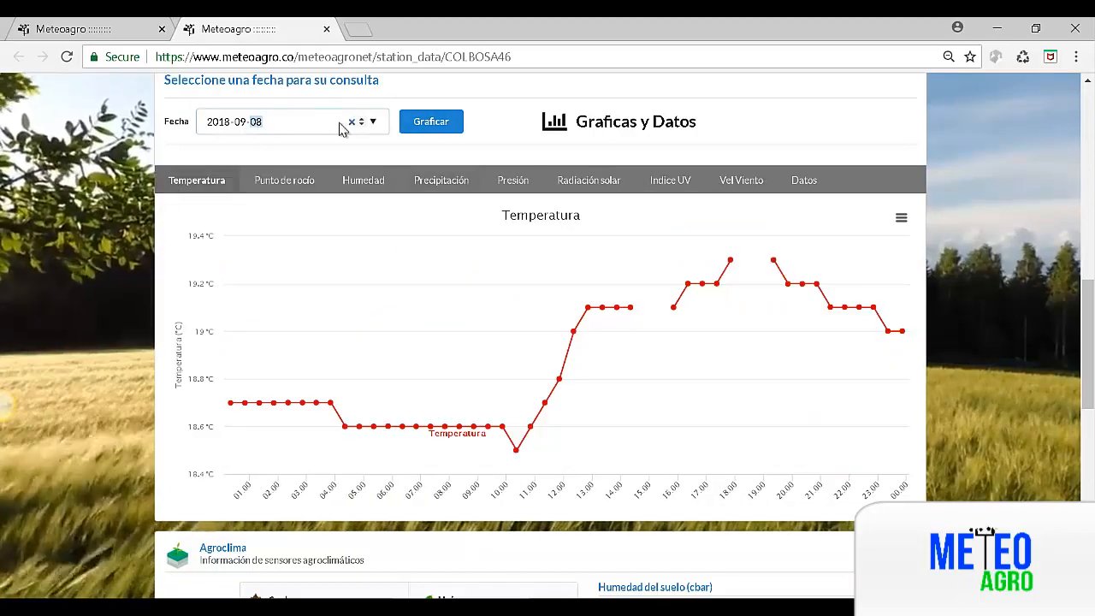
pyautogui.click(362, 126)
pyautogui.click(362, 126)
pyautogui.click(362, 126)
pyautogui.click(366, 127)
pyautogui.click(422, 128)
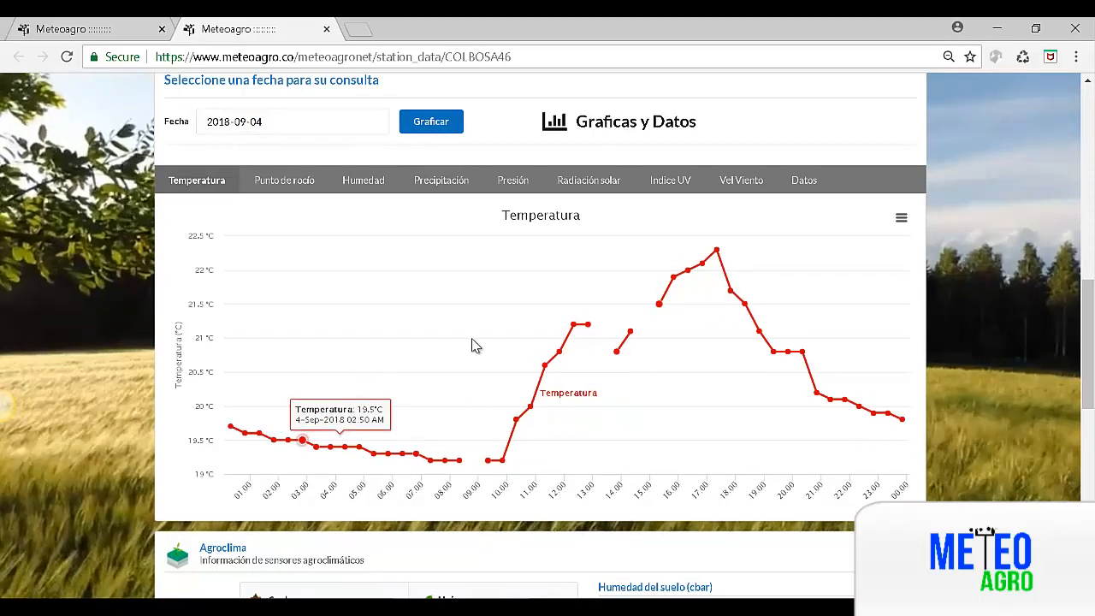
# Review the station's latest report, its last-update time and the maximum, average and minimum values for 2018-09-04.
pyautogui.scroll(1, 362, 326)
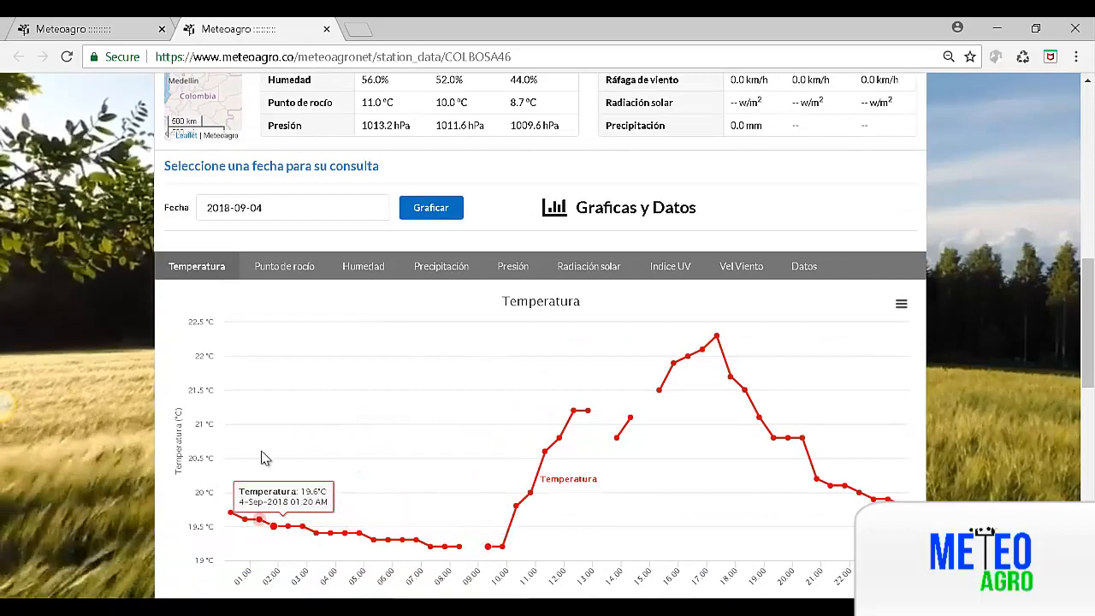
pyautogui.scroll(7, 366, 469)
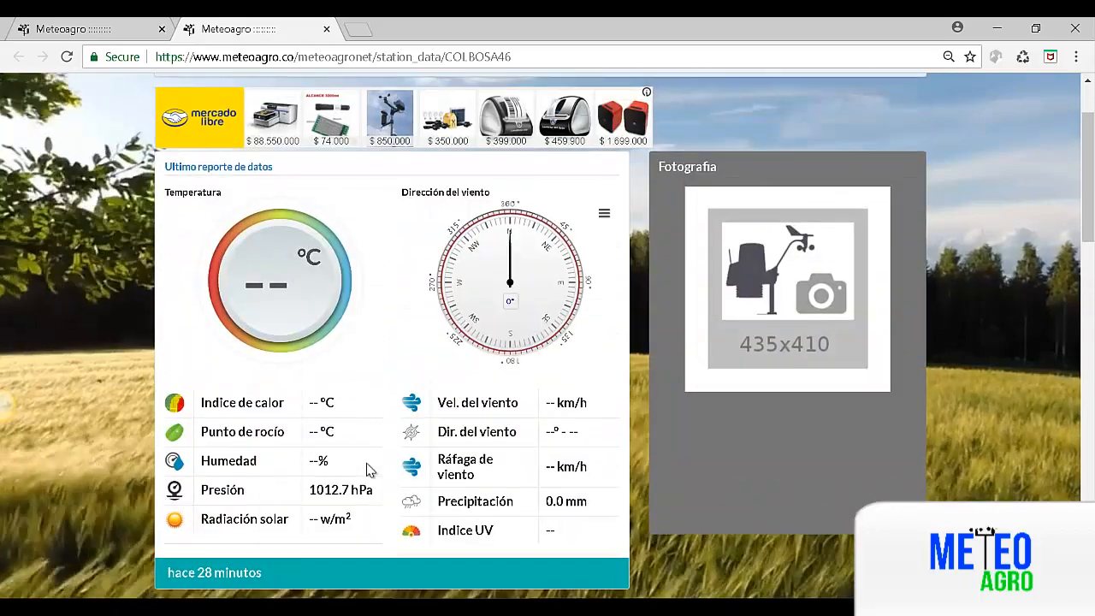
pyautogui.scroll(-5, 288, 516)
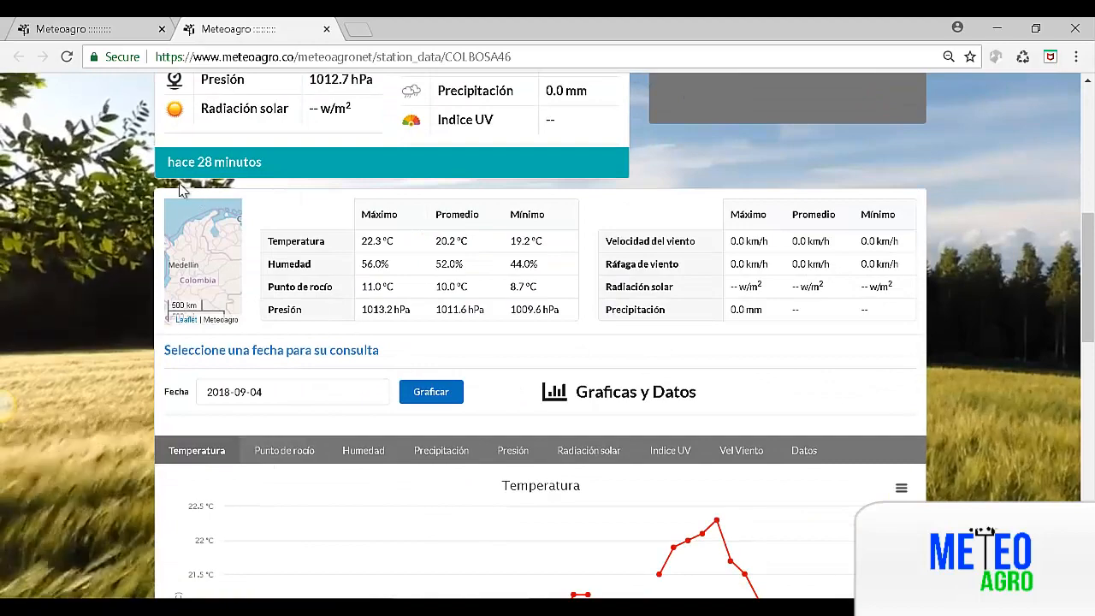
pyautogui.moveTo(263, 162); pyautogui.dragTo(168, 160)
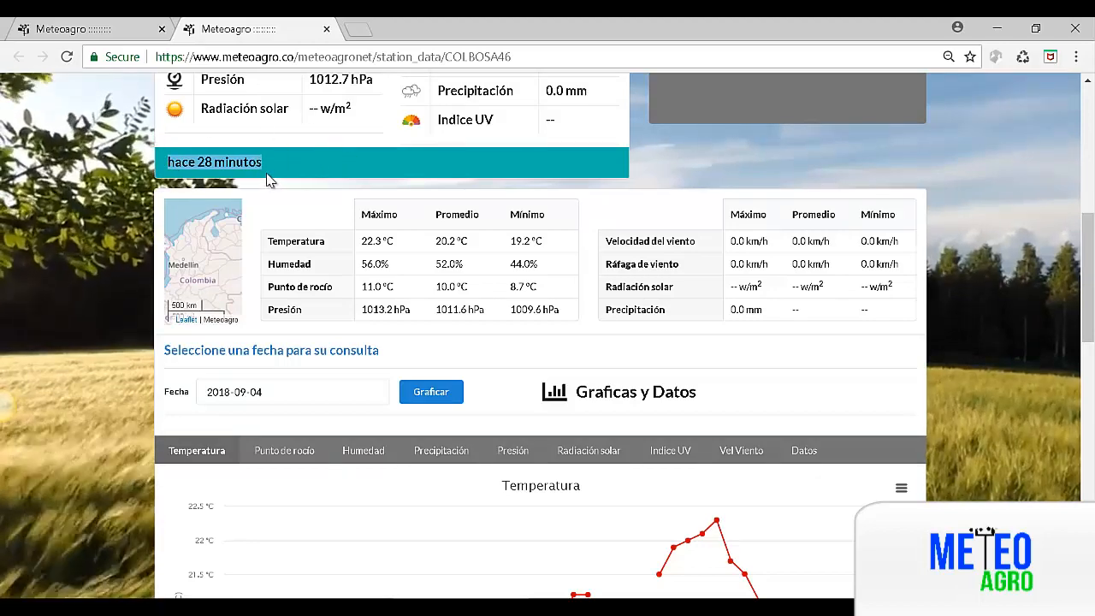
pyautogui.scroll(6, 381, 270)
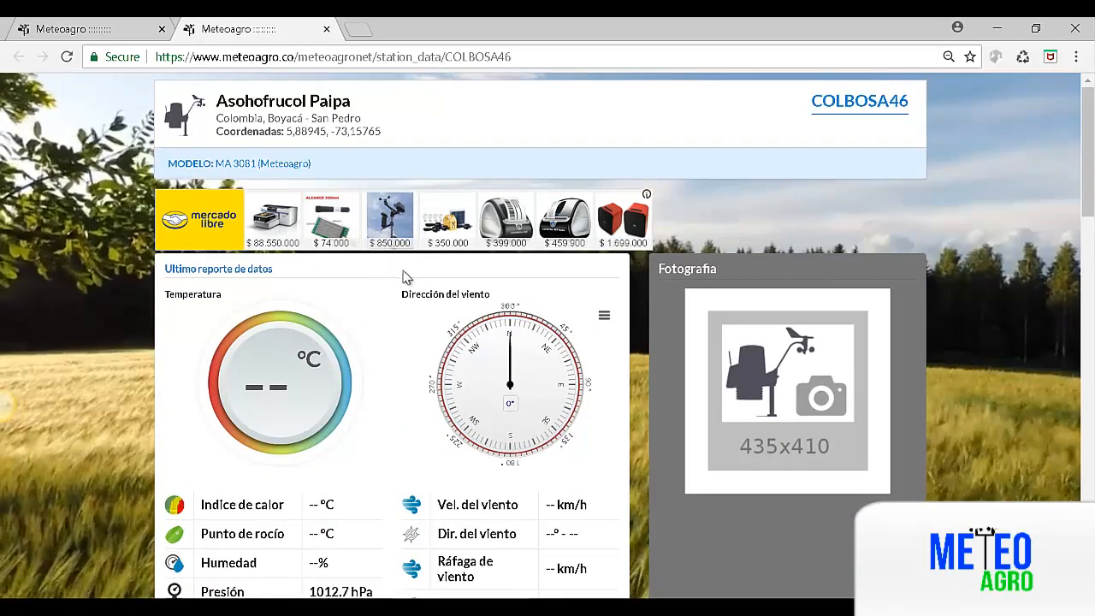
# Open the data upload form for station COLBOSA46 and go to its Datos Agro - Meteorológicos section.
pyautogui.click(117, 23)
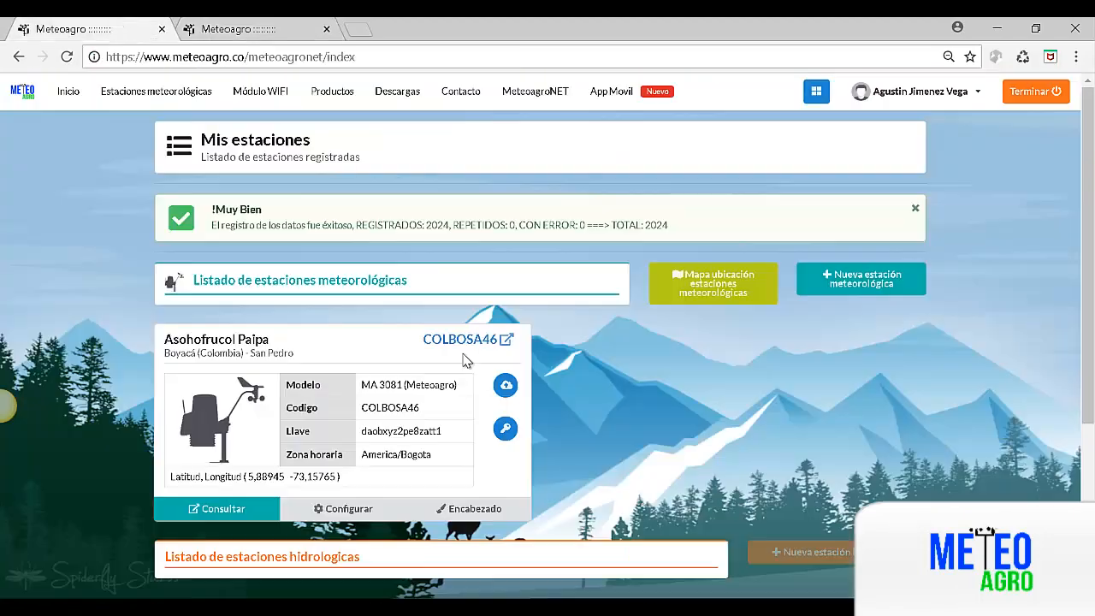
pyautogui.click(505, 387)
pyautogui.scroll(-4, 476, 405)
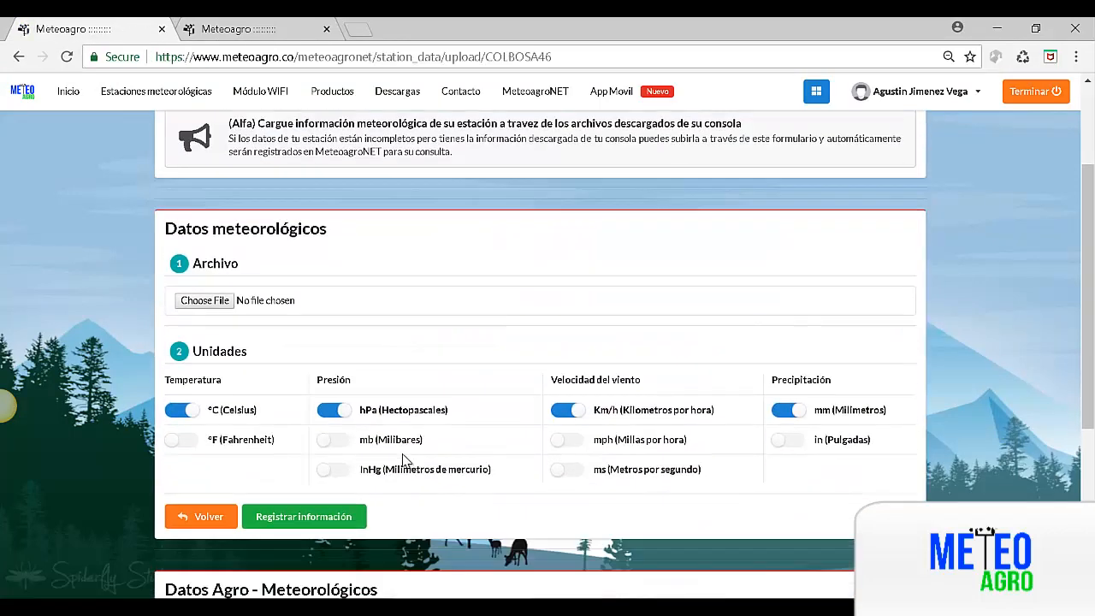
pyautogui.scroll(-2, 403, 461)
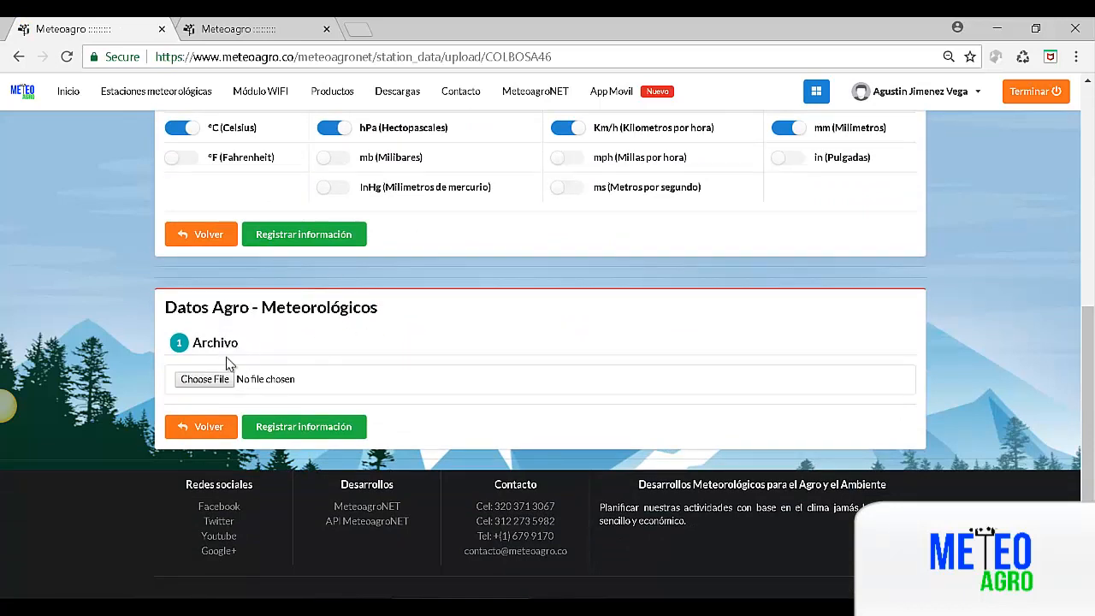
# Choose the file EST3.CSV from the SDHC (D:) card as the agro-meteorological file and register its information.
pyautogui.click(205, 379)
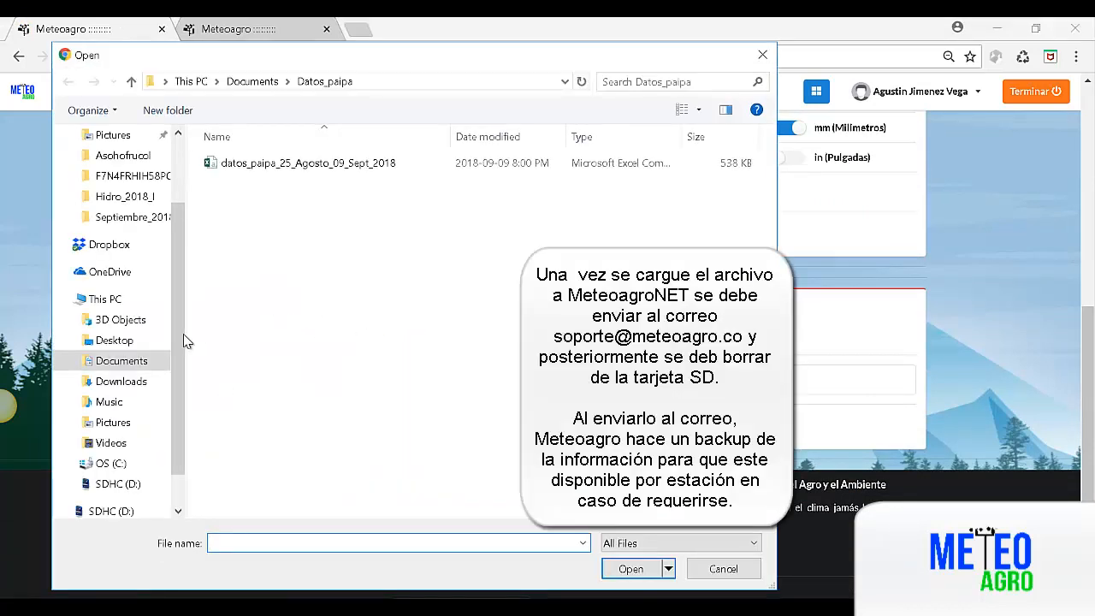
pyautogui.scroll(-1, 100, 470)
pyautogui.click(116, 462)
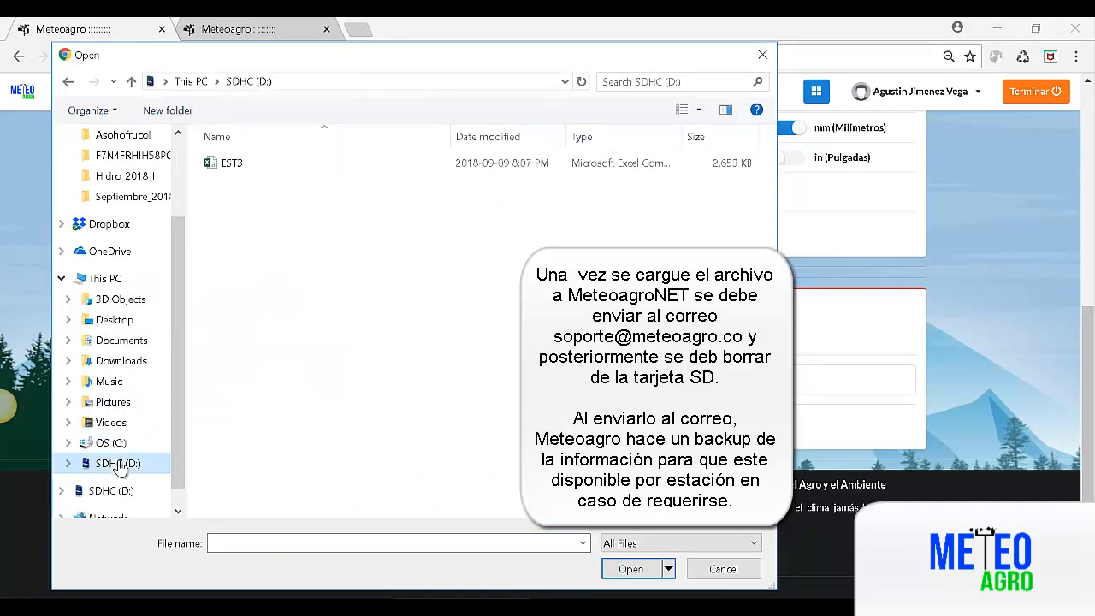
pyautogui.click(235, 164)
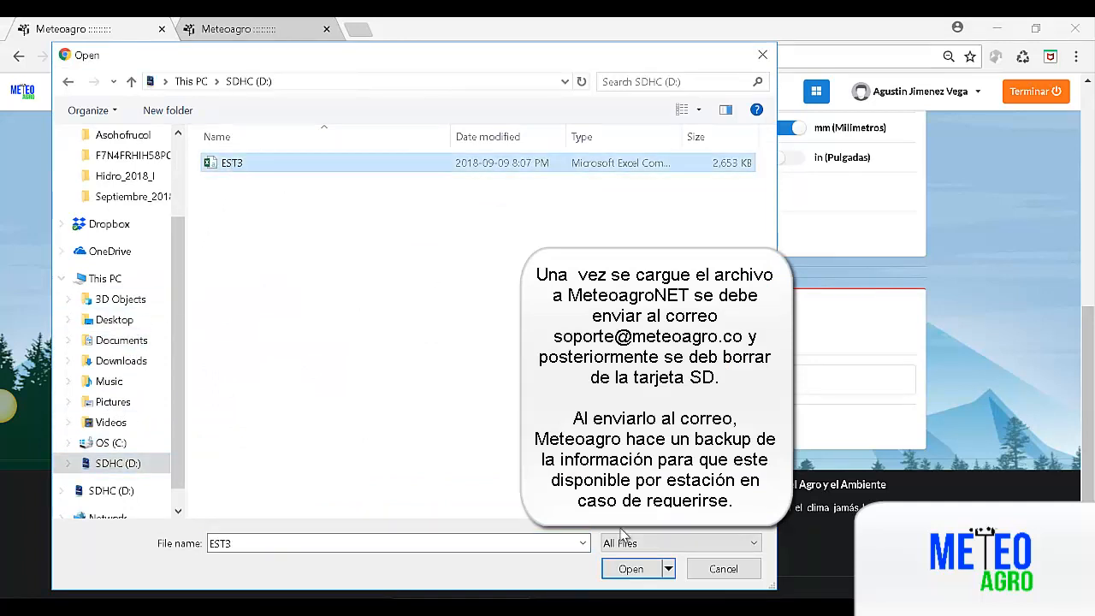
pyautogui.click(632, 572)
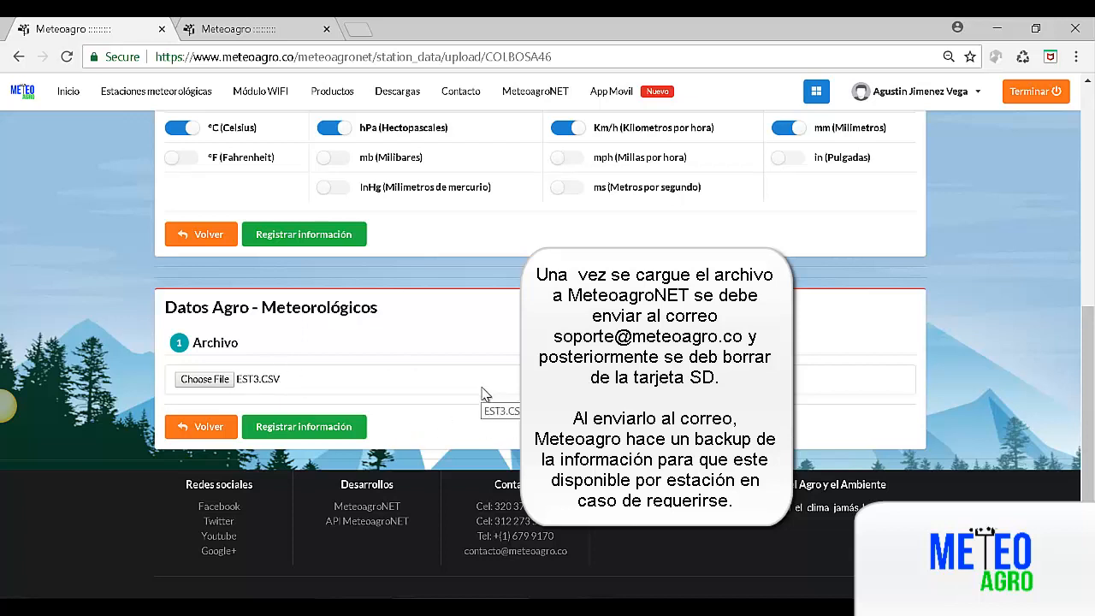
pyautogui.click(319, 427)
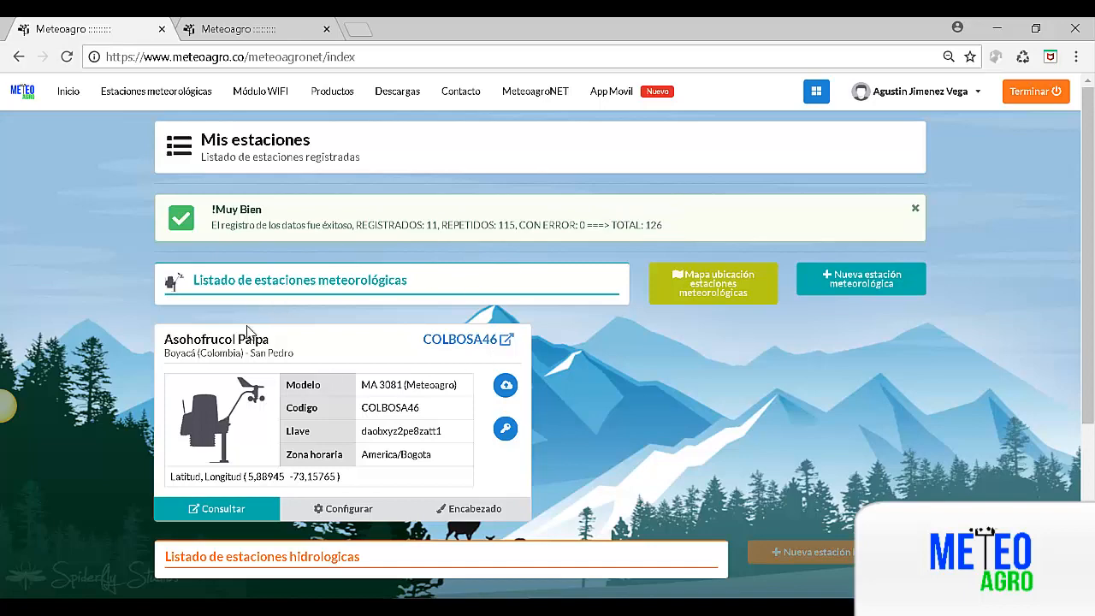
# Reload the COLBOSA46 station page and examine the soil temperature and humidity readings in its Agroclima section.
pyautogui.scroll(-1, 247, 331)
pyautogui.scroll(1, 248, 331)
pyautogui.click(257, 29)
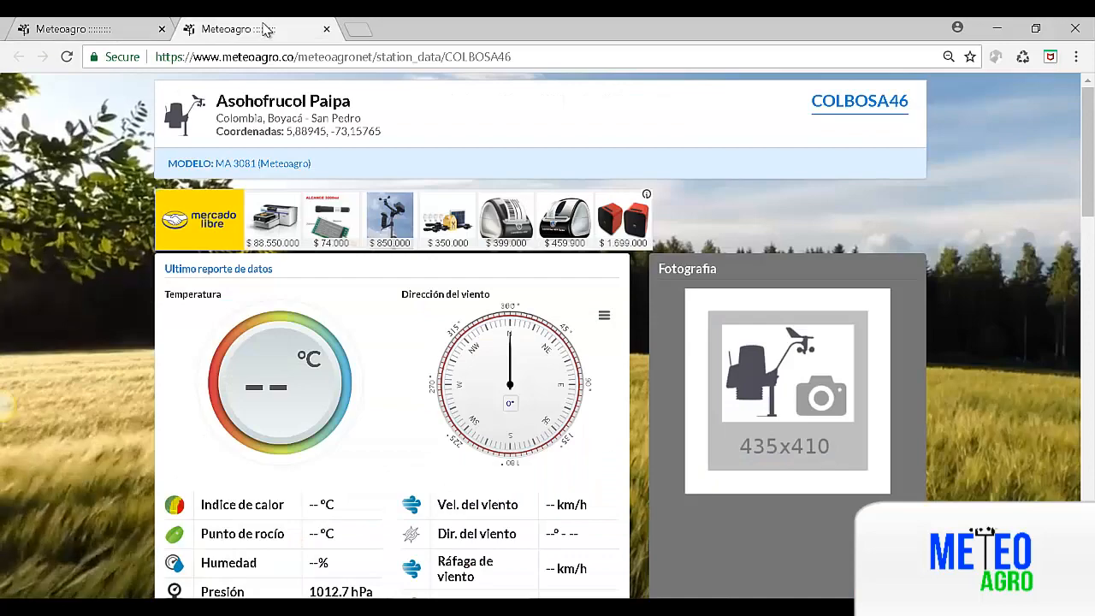
pyautogui.click(68, 57)
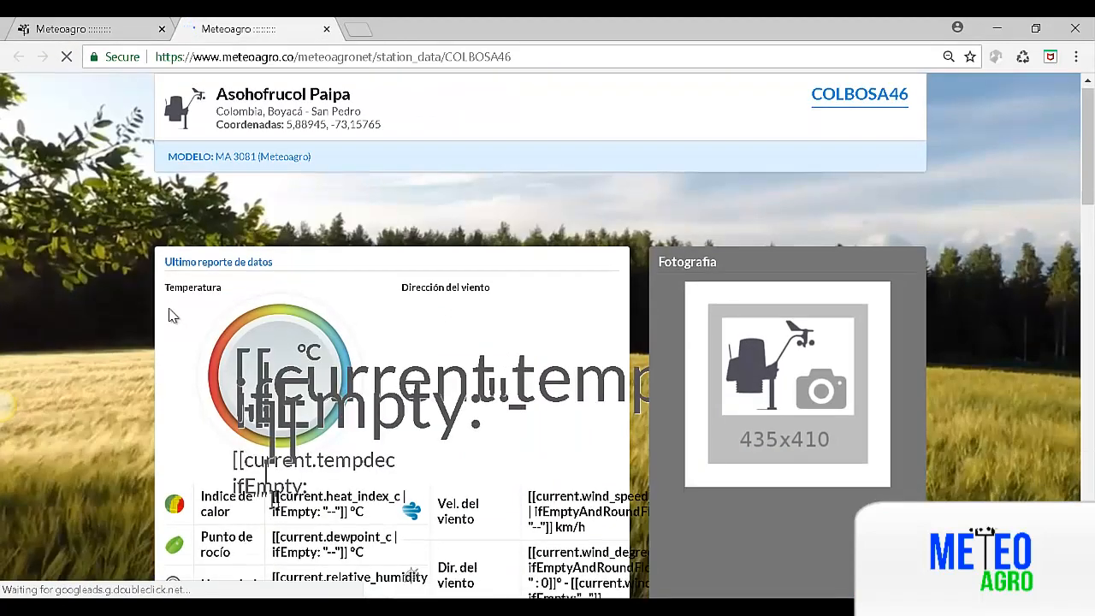
pyautogui.scroll(-2, 162, 325)
pyautogui.scroll(-7, 100, 399)
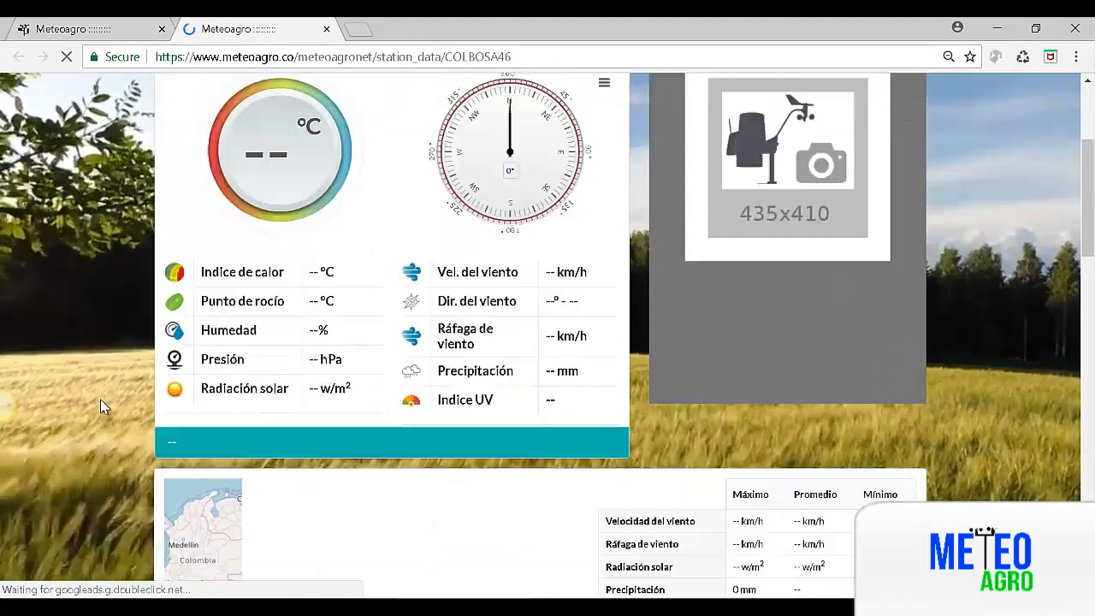
pyautogui.scroll(-2, 100, 406)
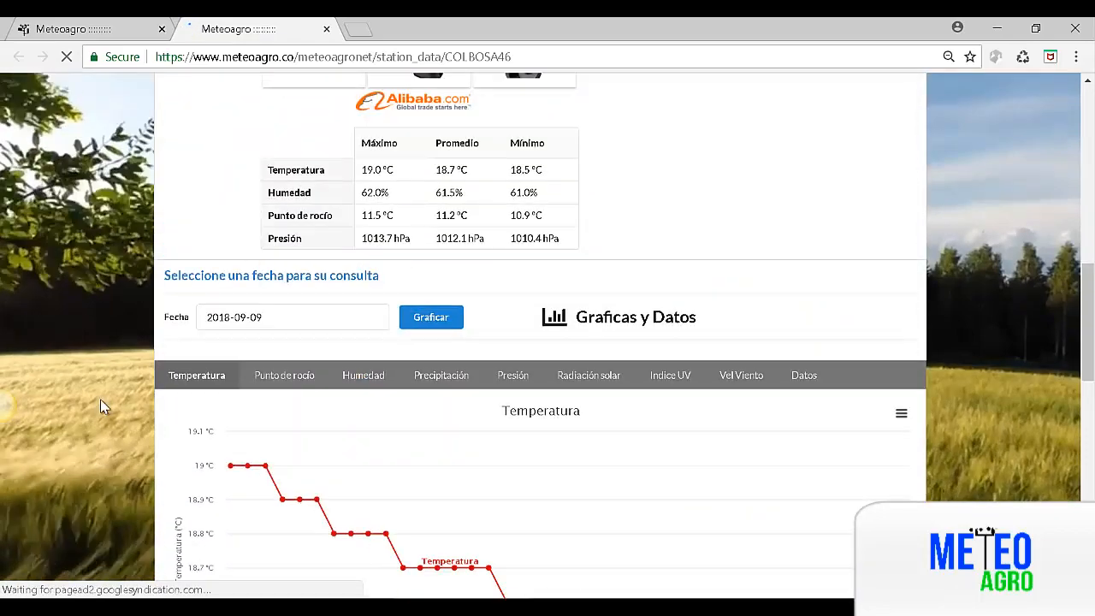
pyautogui.scroll(-5, 100, 407)
pyautogui.scroll(-1, 100, 406)
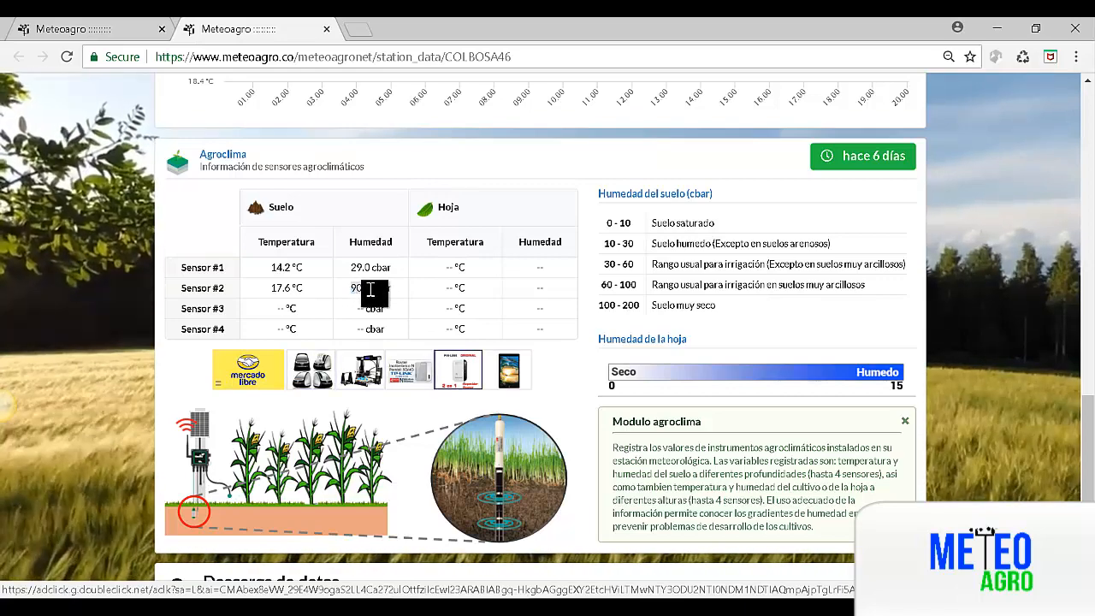
pyautogui.moveTo(371, 289); pyautogui.dragTo(343, 288)
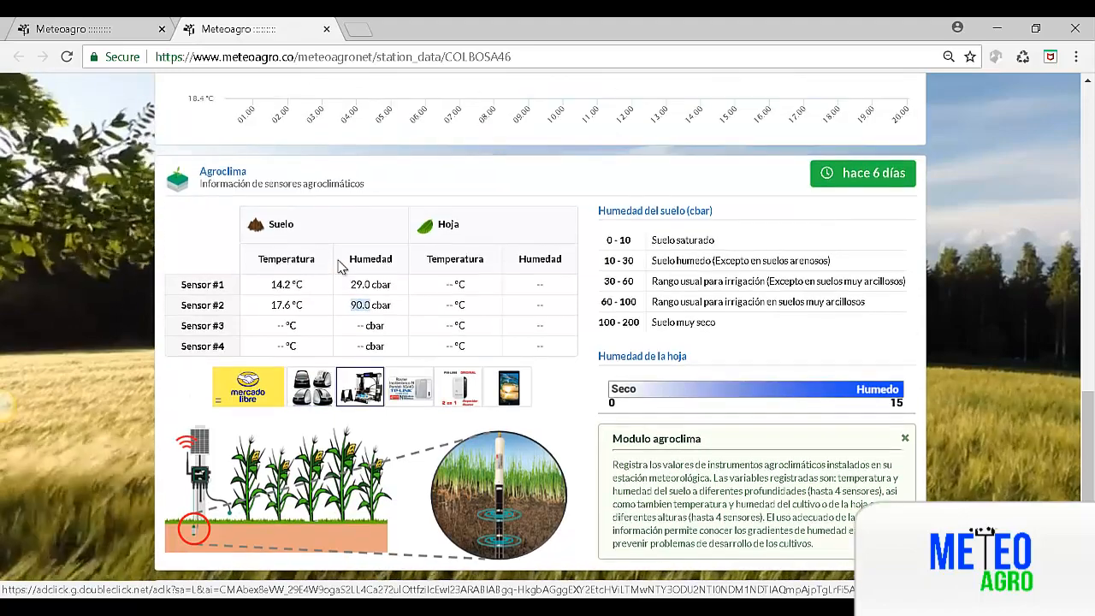
# Read the instructions in the Descarga de datos section and try downloading the station's data without selecting a month.
pyautogui.scroll(-1, 341, 267)
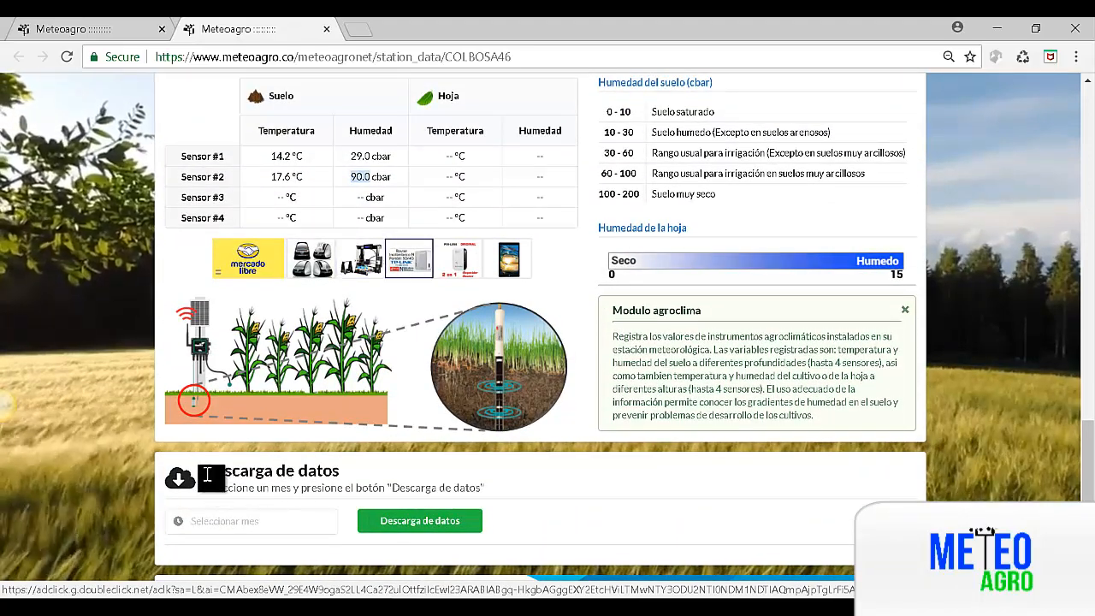
pyautogui.moveTo(209, 476); pyautogui.dragTo(342, 473)
pyautogui.moveTo(198, 486); pyautogui.dragTo(494, 493)
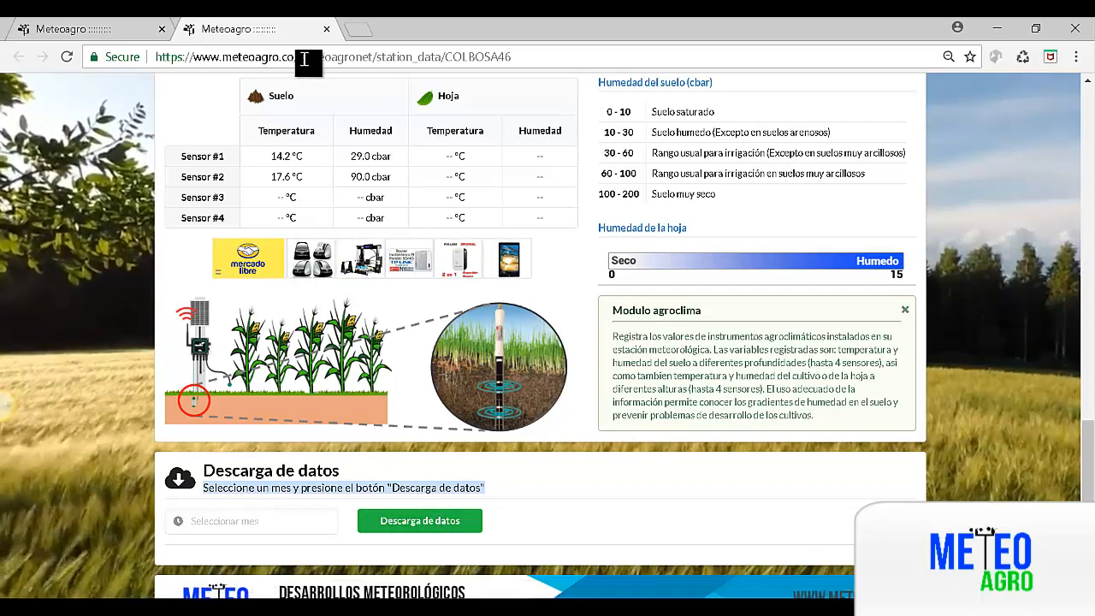
pyautogui.click(419, 527)
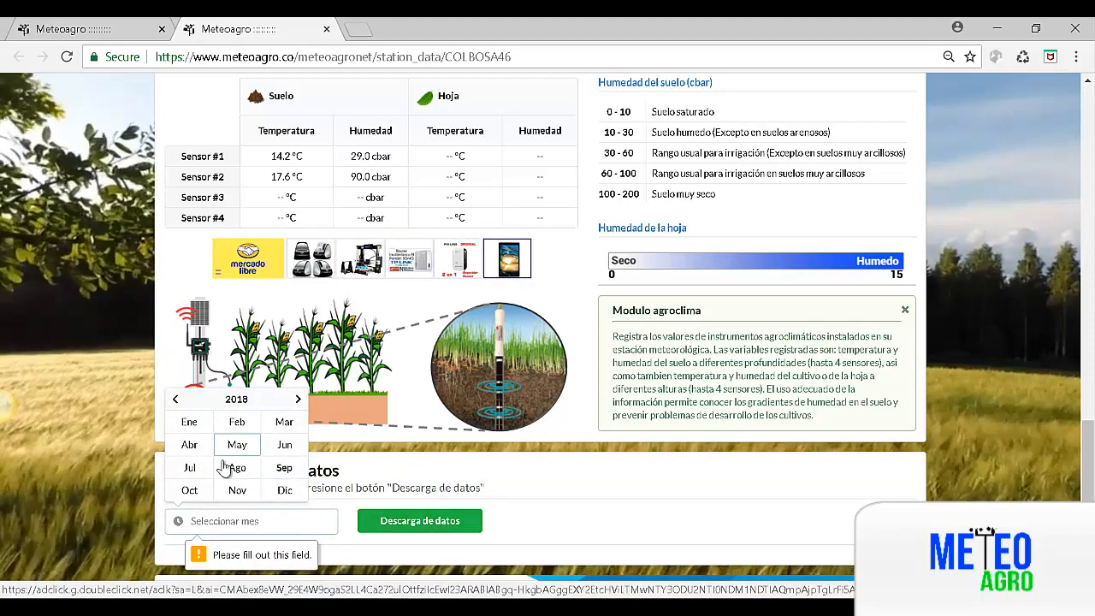
pyautogui.click(557, 517)
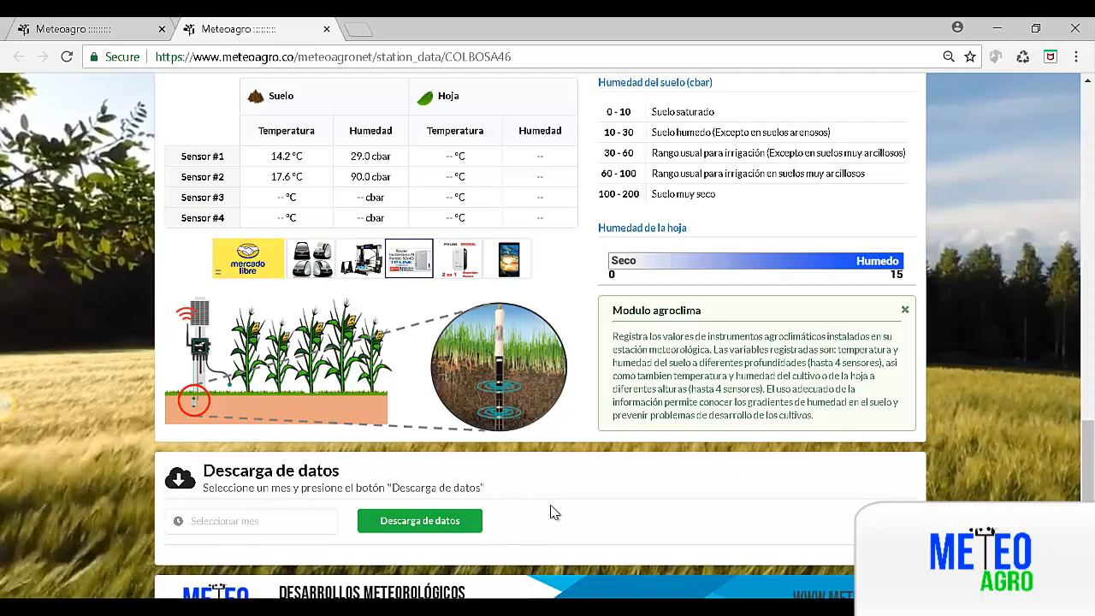
pyautogui.click(451, 523)
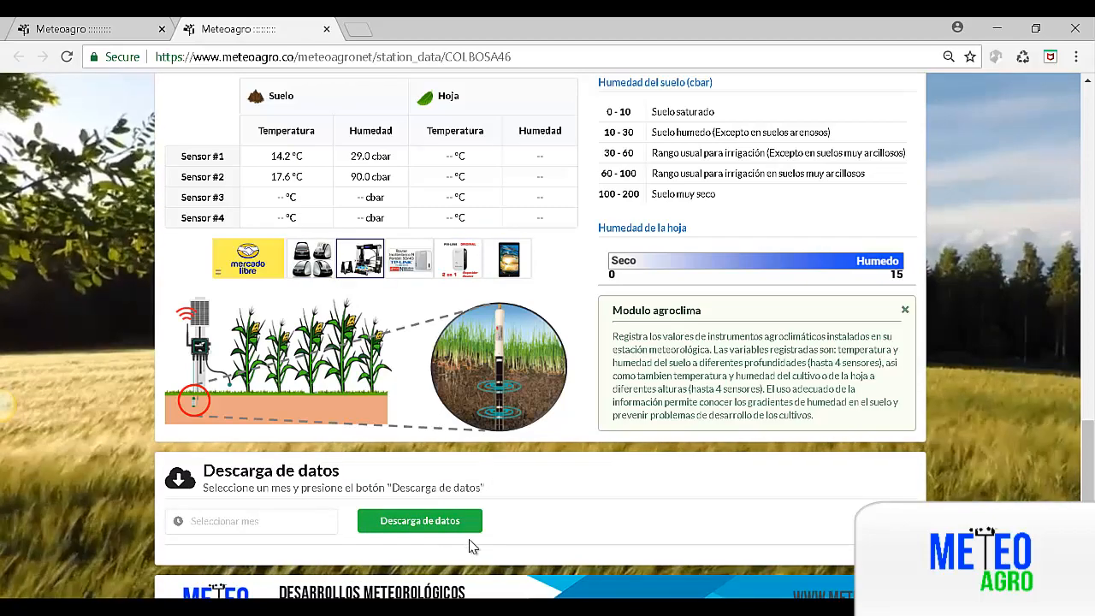
pyautogui.scroll(20, 425, 525)
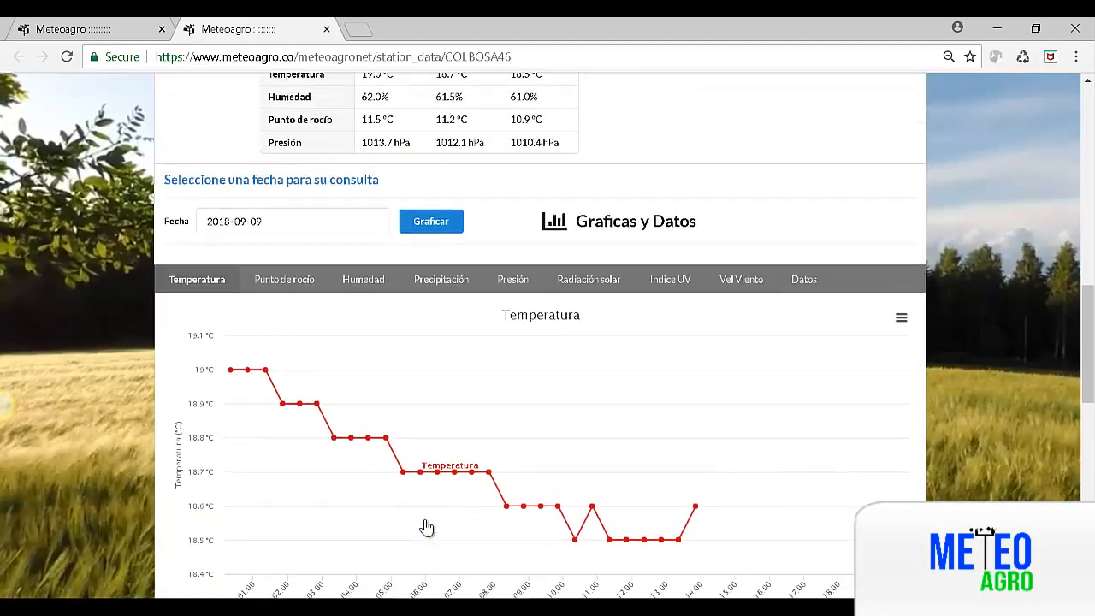
pyautogui.scroll(3, 426, 523)
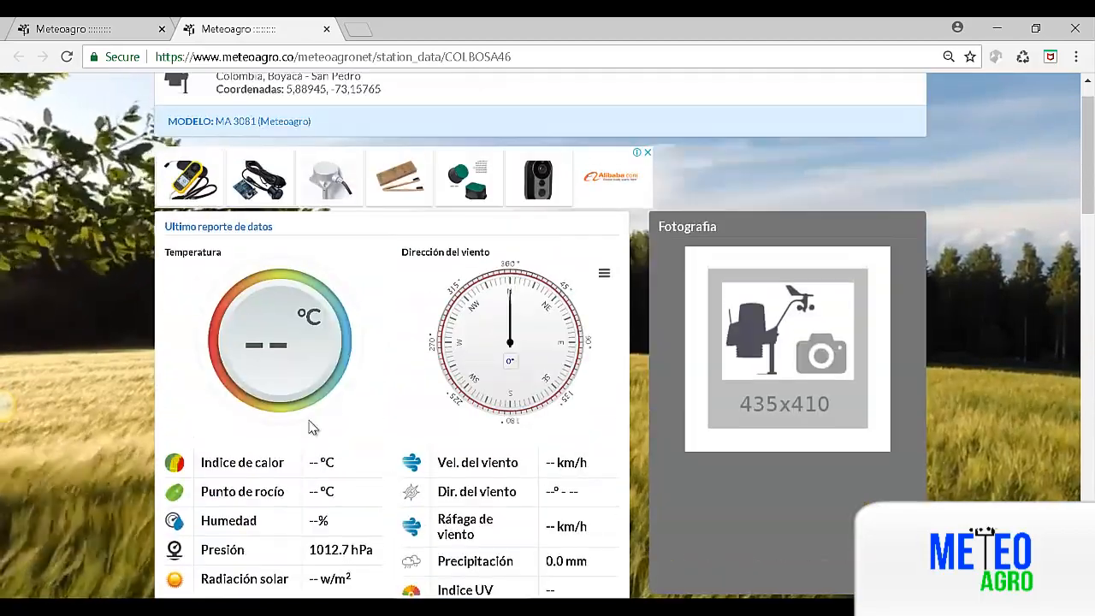
# Open the MeteoagroNET map and locate station COLBOSA46 (Asohofrucol Paipa) near Tunja and Sogamoso in Colombia.
pyautogui.click(60, 31)
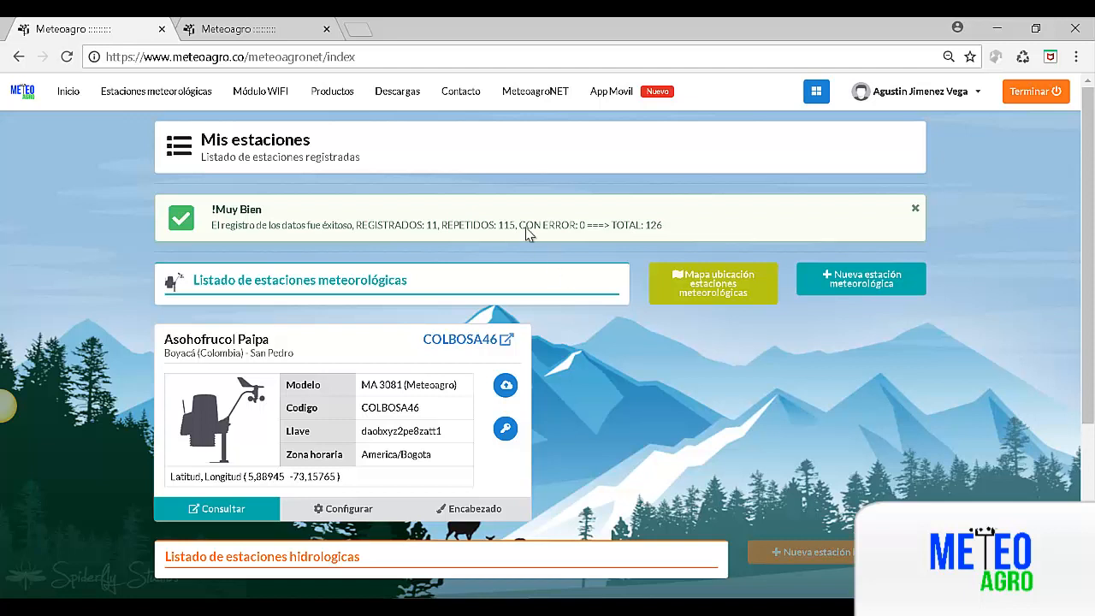
pyautogui.click(547, 96)
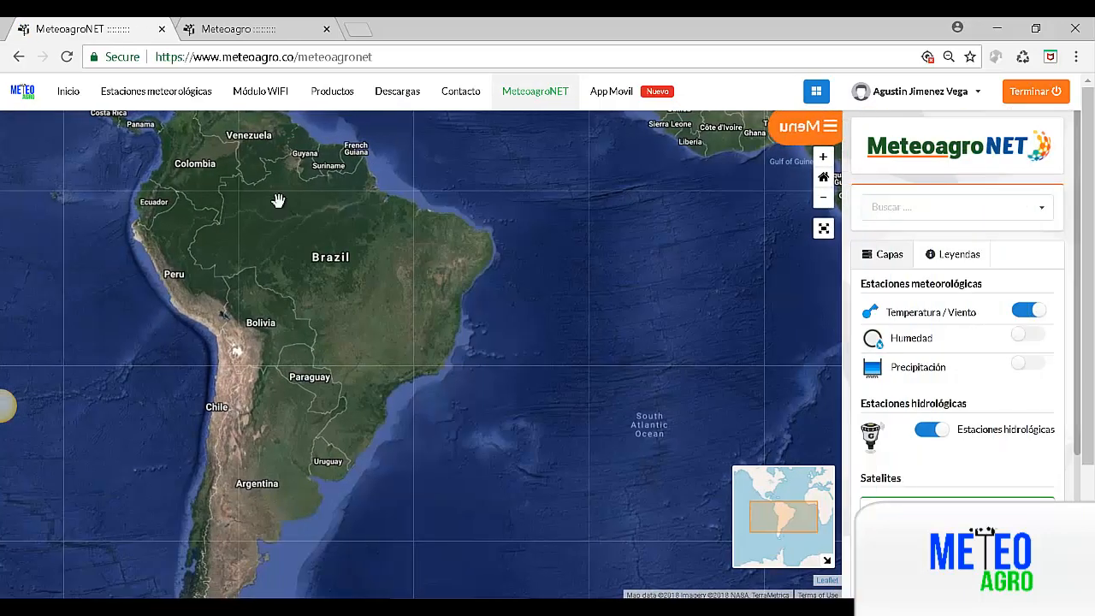
pyautogui.moveTo(261, 225); pyautogui.dragTo(359, 368)
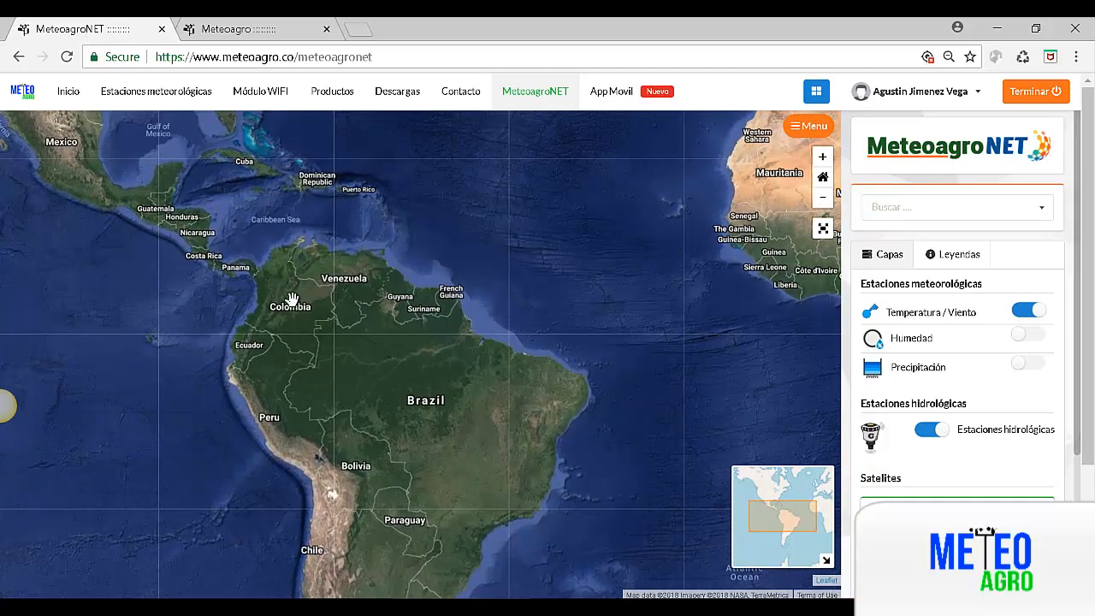
pyautogui.moveTo(332, 339); pyautogui.dragTo(449, 419)
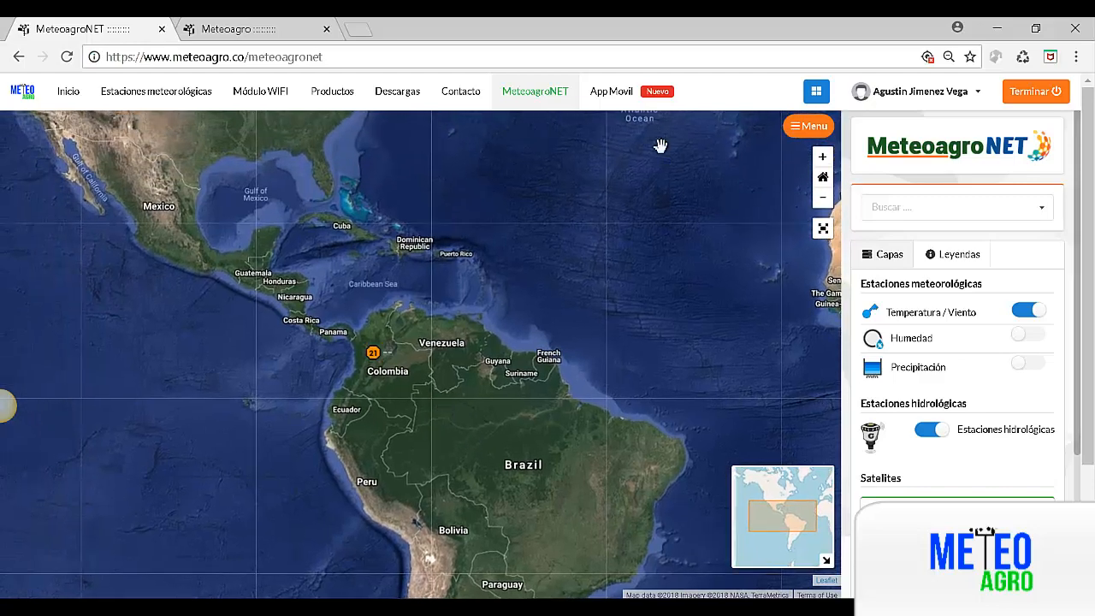
pyautogui.click(822, 156)
pyautogui.click(823, 157)
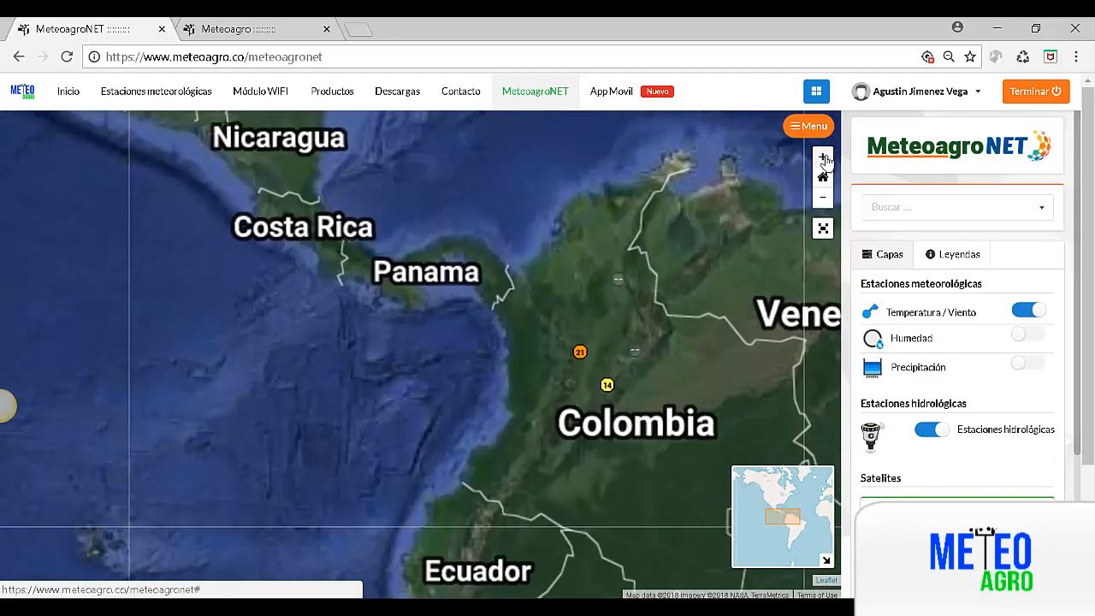
pyautogui.click(822, 157)
pyautogui.moveTo(741, 328); pyautogui.dragTo(347, 369)
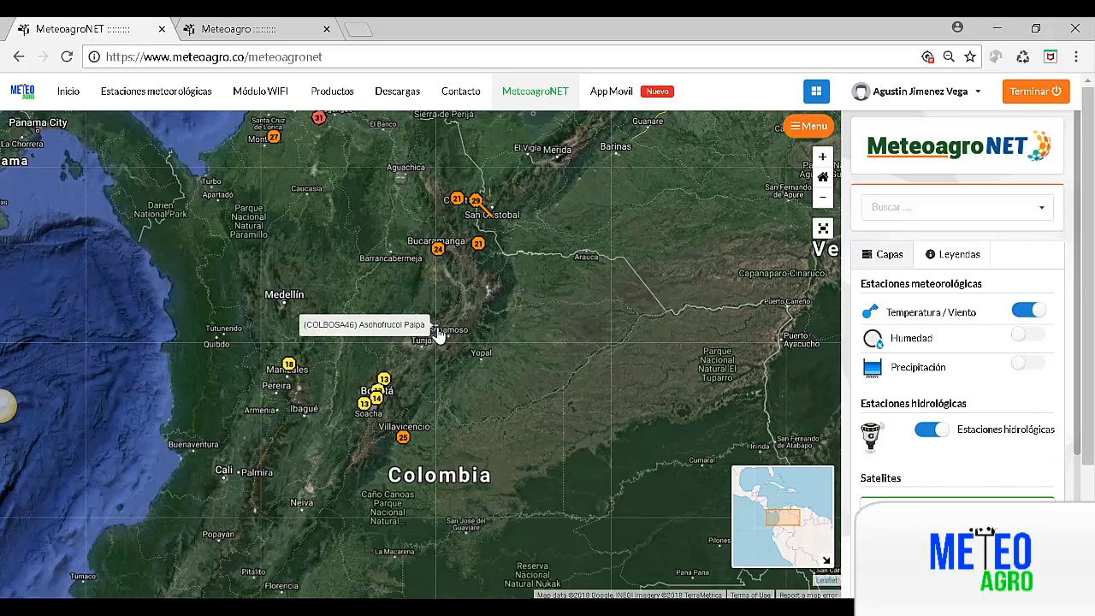
pyautogui.click(823, 157)
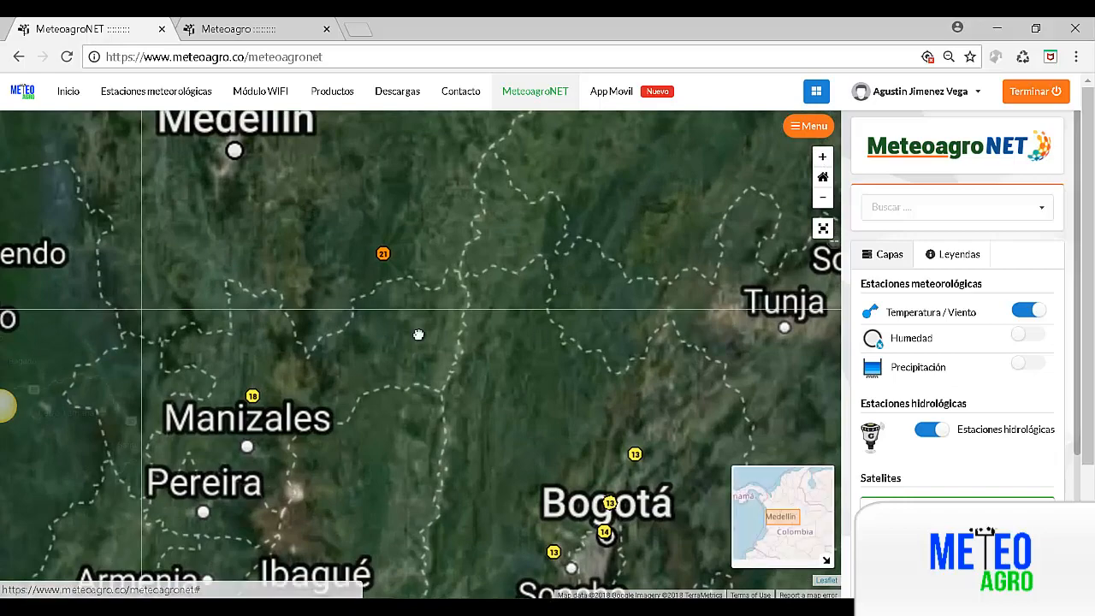
pyautogui.moveTo(704, 326); pyautogui.dragTo(498, 340)
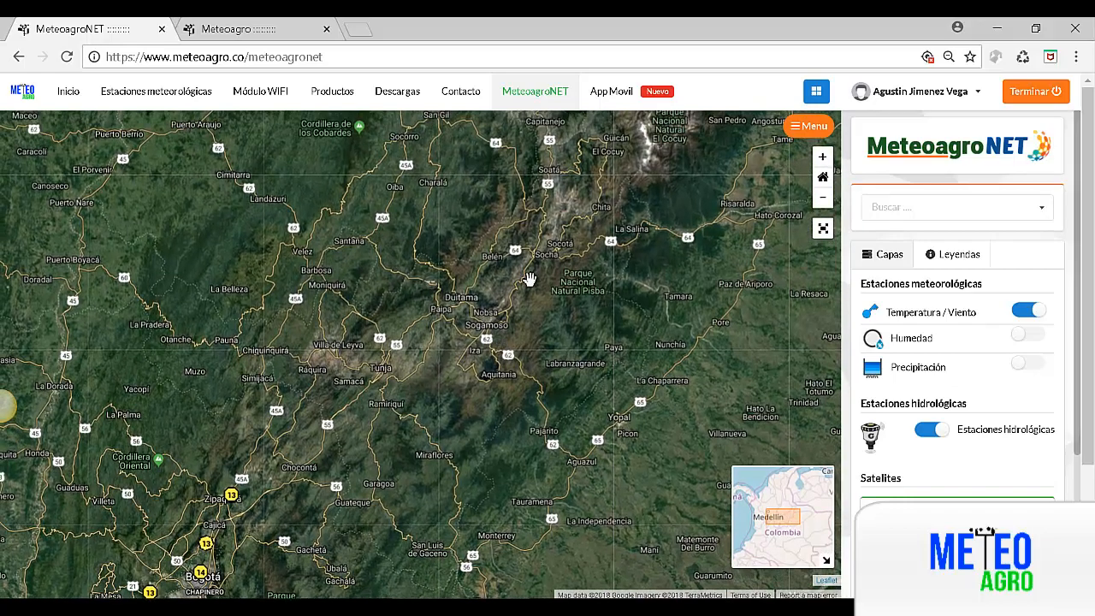
pyautogui.moveTo(529, 283); pyautogui.dragTo(461, 328)
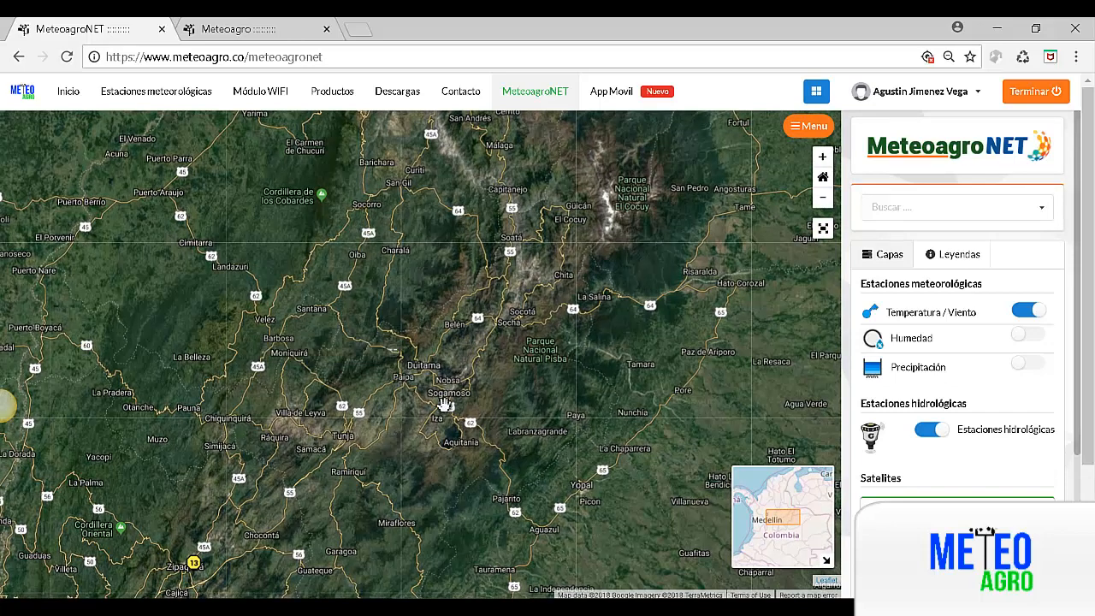
# Check the data summary of station COLBOSA46 on the map, and survey the temperature markers of the other stations across Colombia.
pyautogui.click(395, 353)
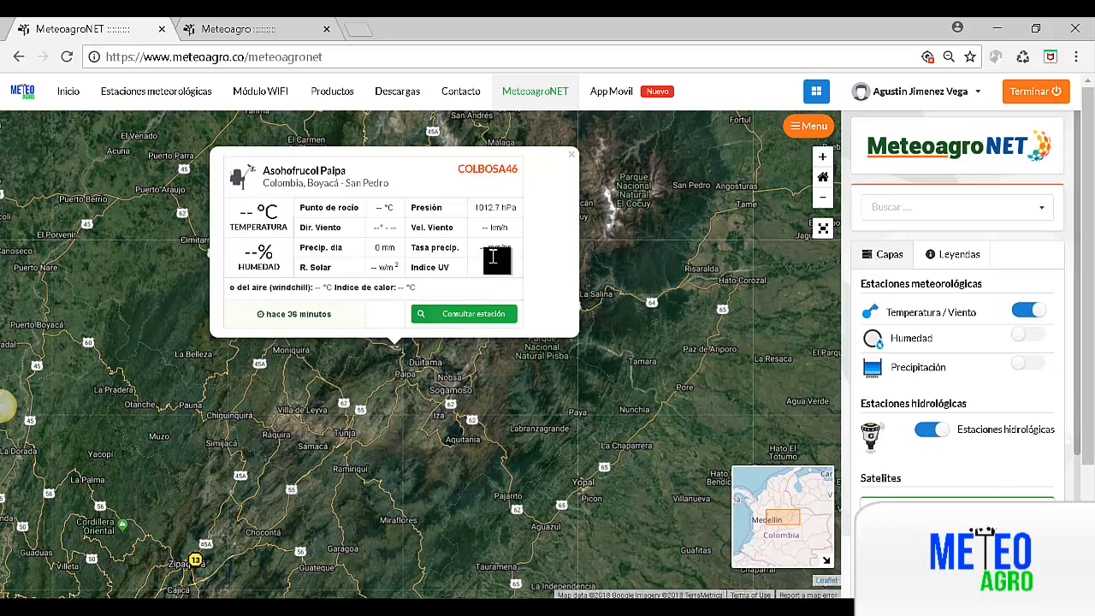
pyautogui.click(571, 159)
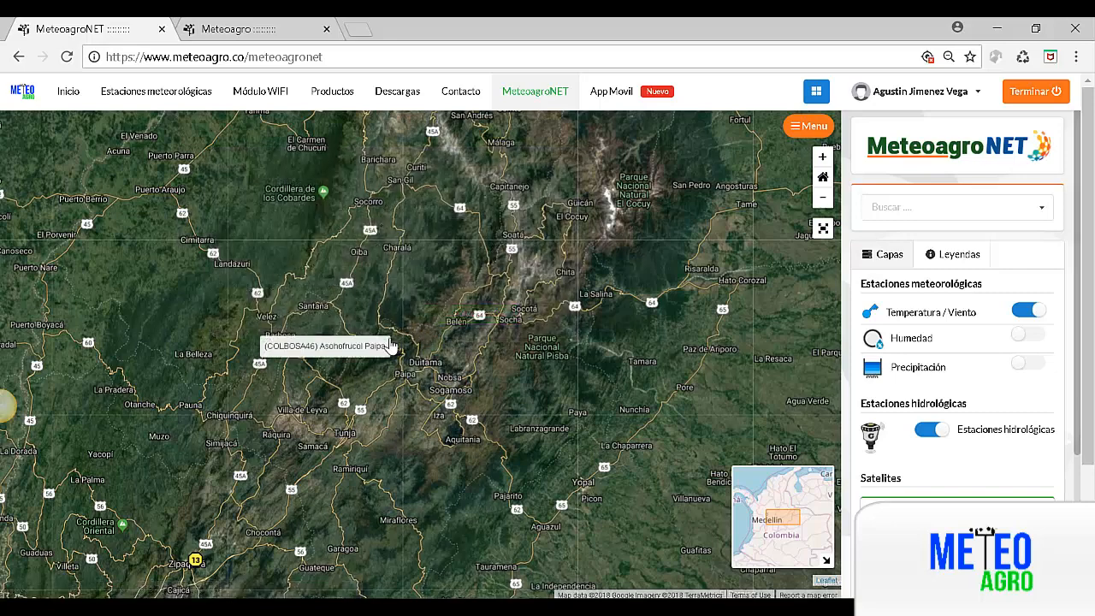
pyautogui.moveTo(341, 496); pyautogui.dragTo(382, 386)
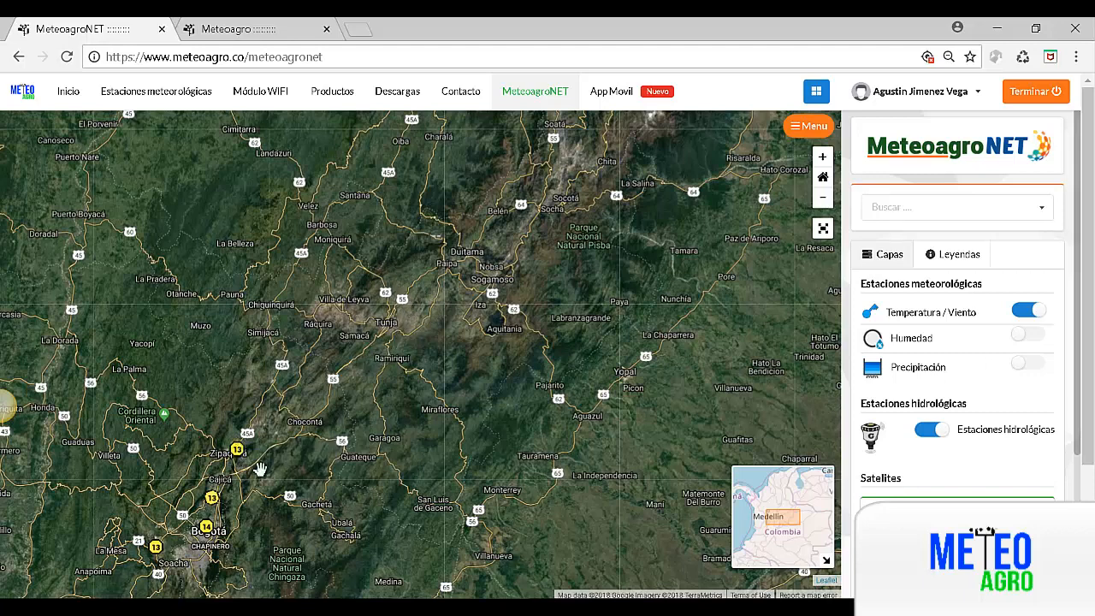
pyautogui.moveTo(238, 455)
pyautogui.click(823, 197)
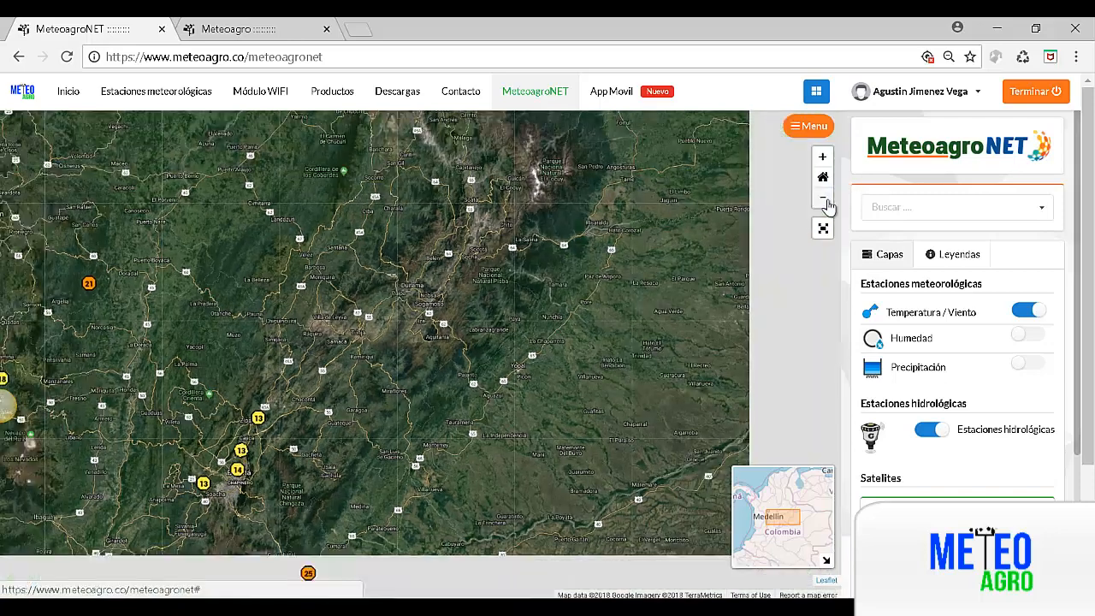
pyautogui.moveTo(134, 310)
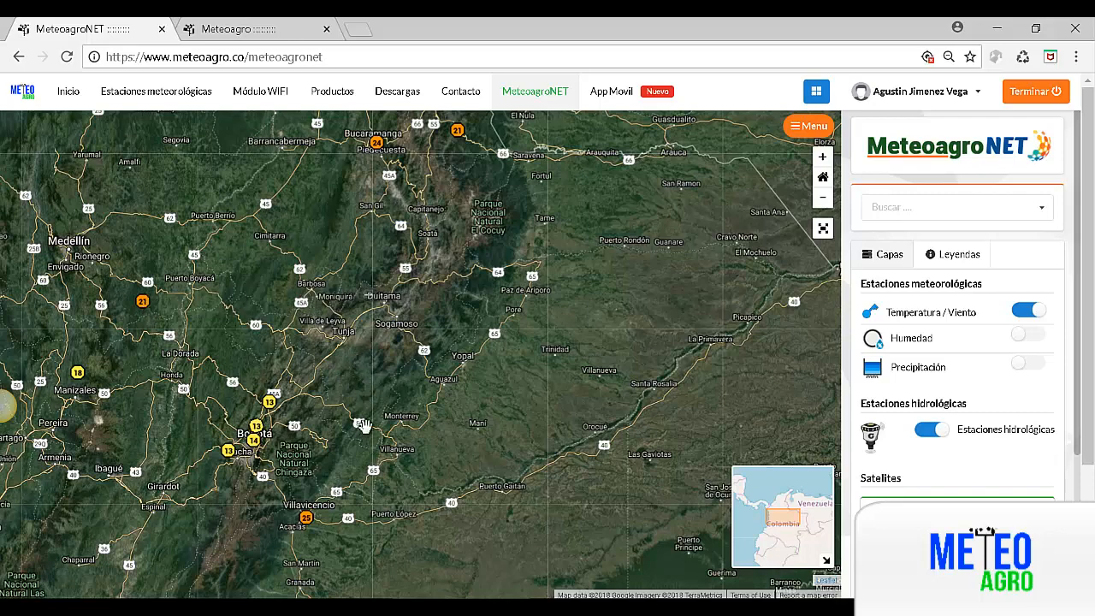
pyautogui.click(823, 198)
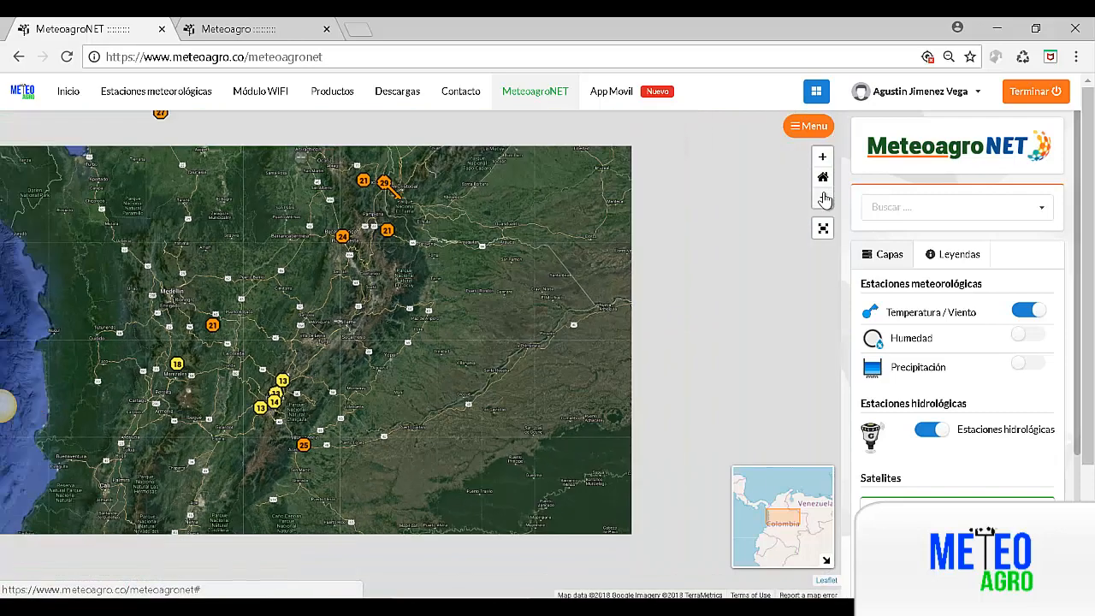
pyautogui.moveTo(445, 313); pyautogui.dragTo(484, 376)
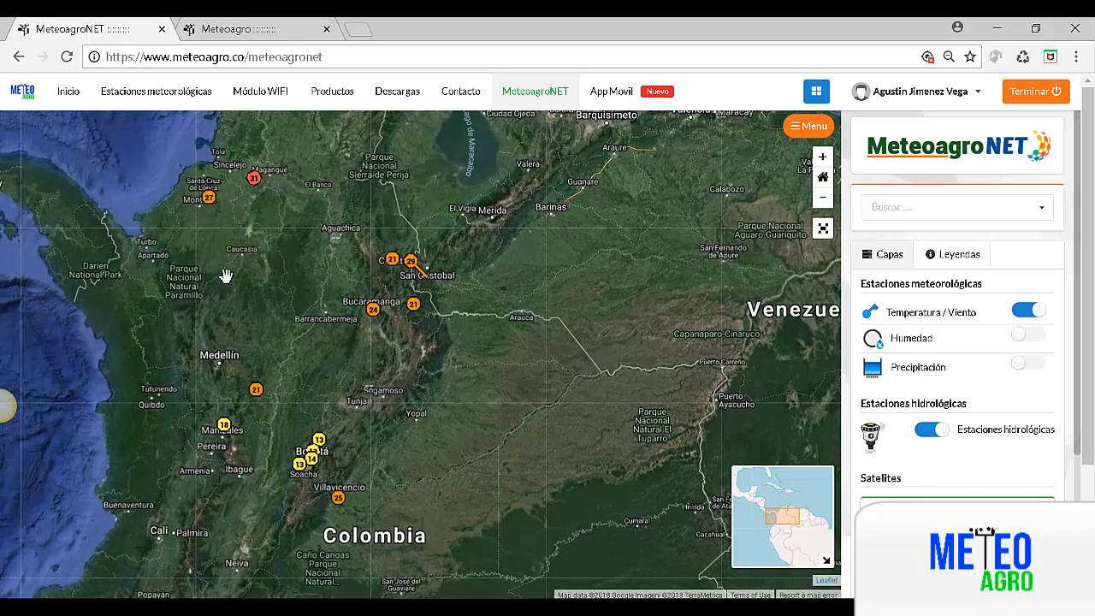
pyautogui.moveTo(389, 379)
pyautogui.click(823, 198)
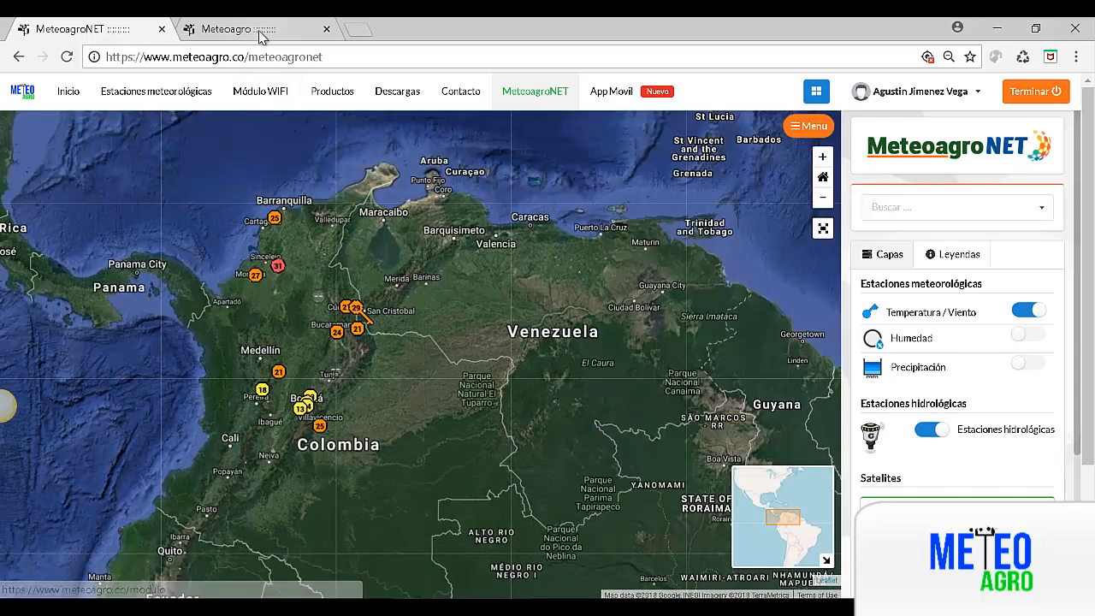
# Return to the COLBOSA46 station page and review its latest data report.
pyautogui.click(261, 36)
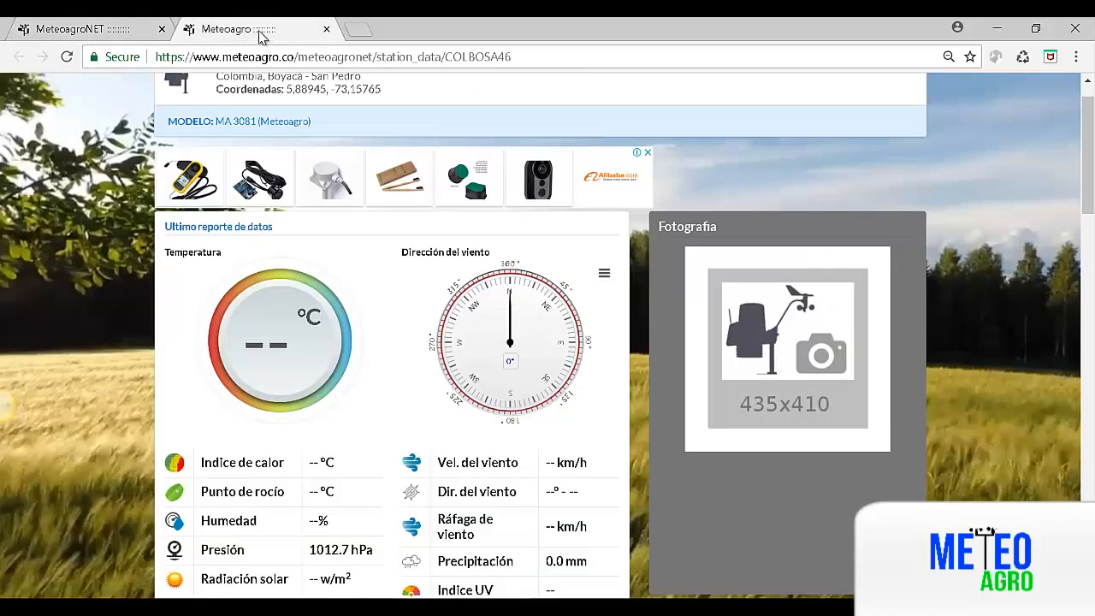
pyautogui.scroll(-2, 343, 350)
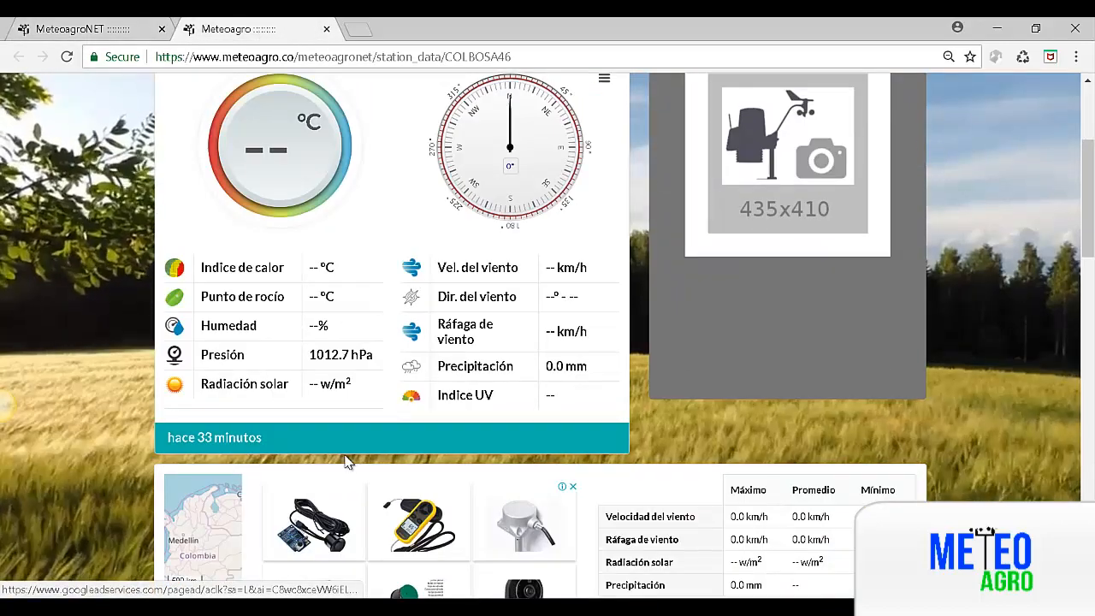
pyautogui.scroll(2, 349, 456)
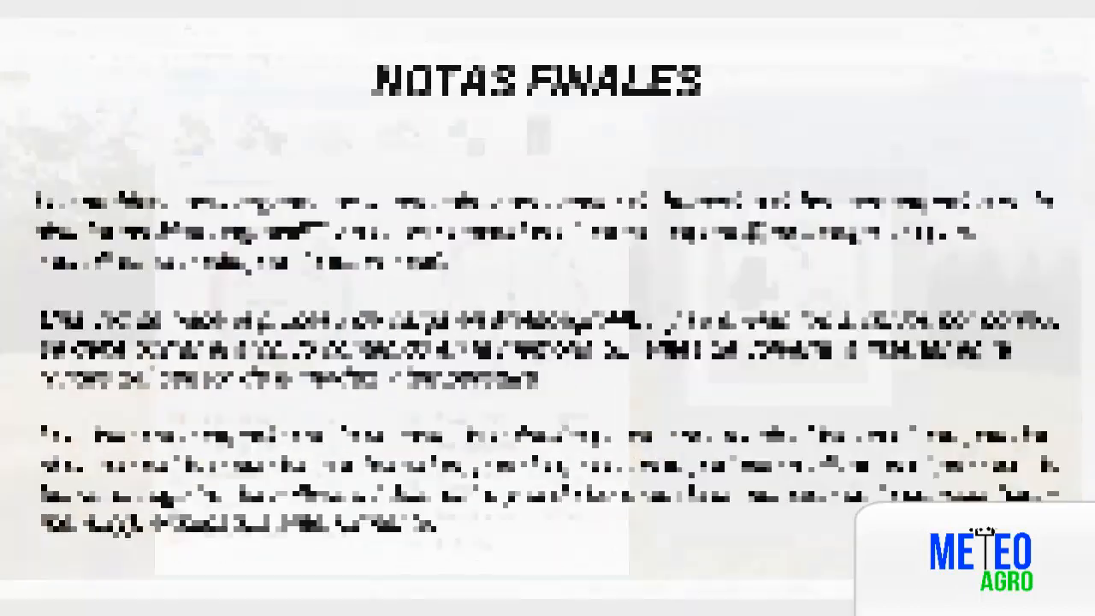